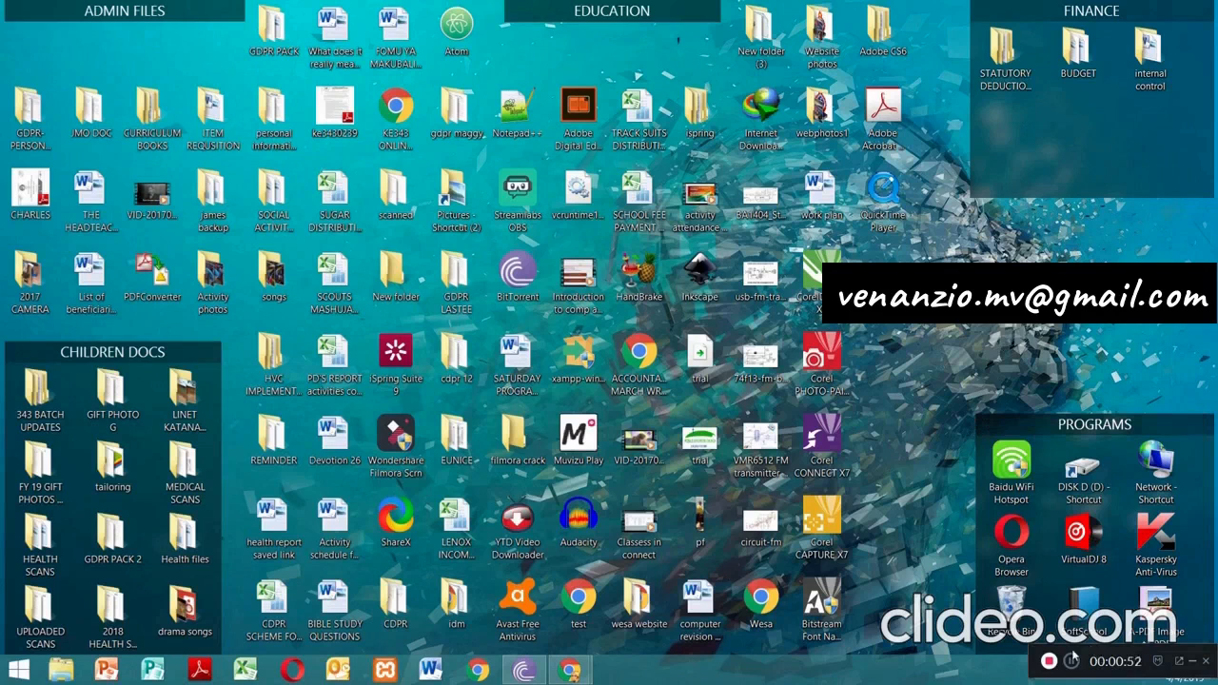
Select the statutory deductions folder and the accountant March workplan shortcut on the desktop, then deselect
left_click_drag(1072, 654, 883, 662)
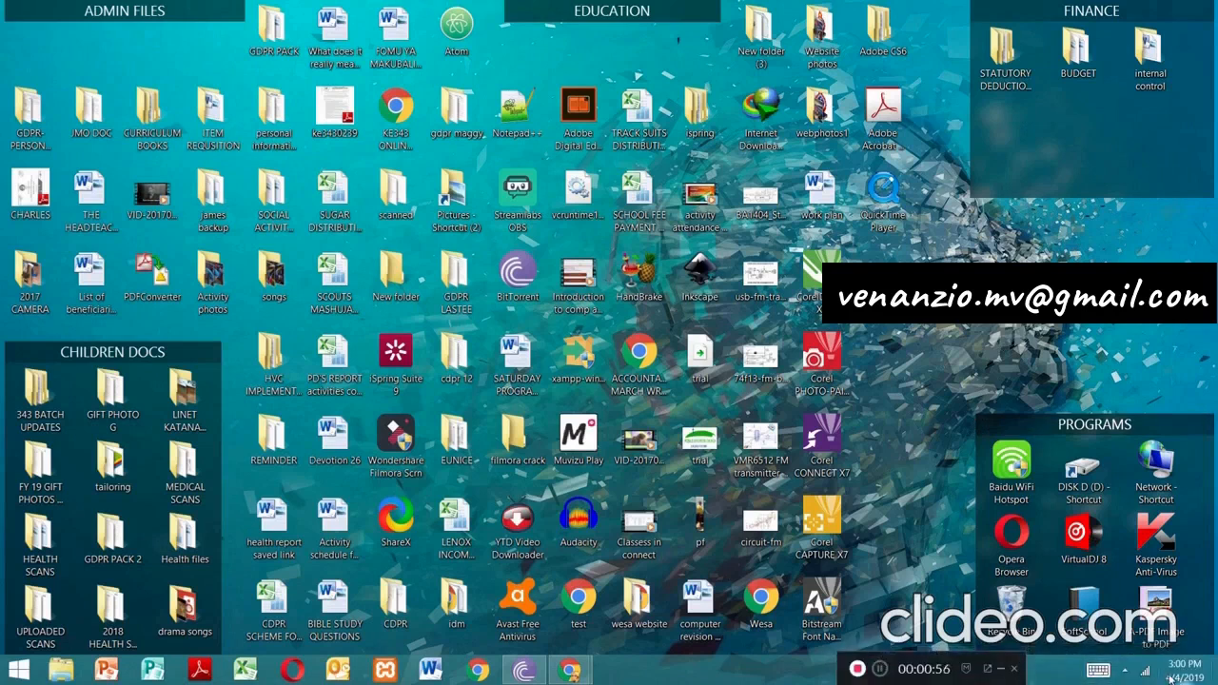
mouse_move(1170, 676)
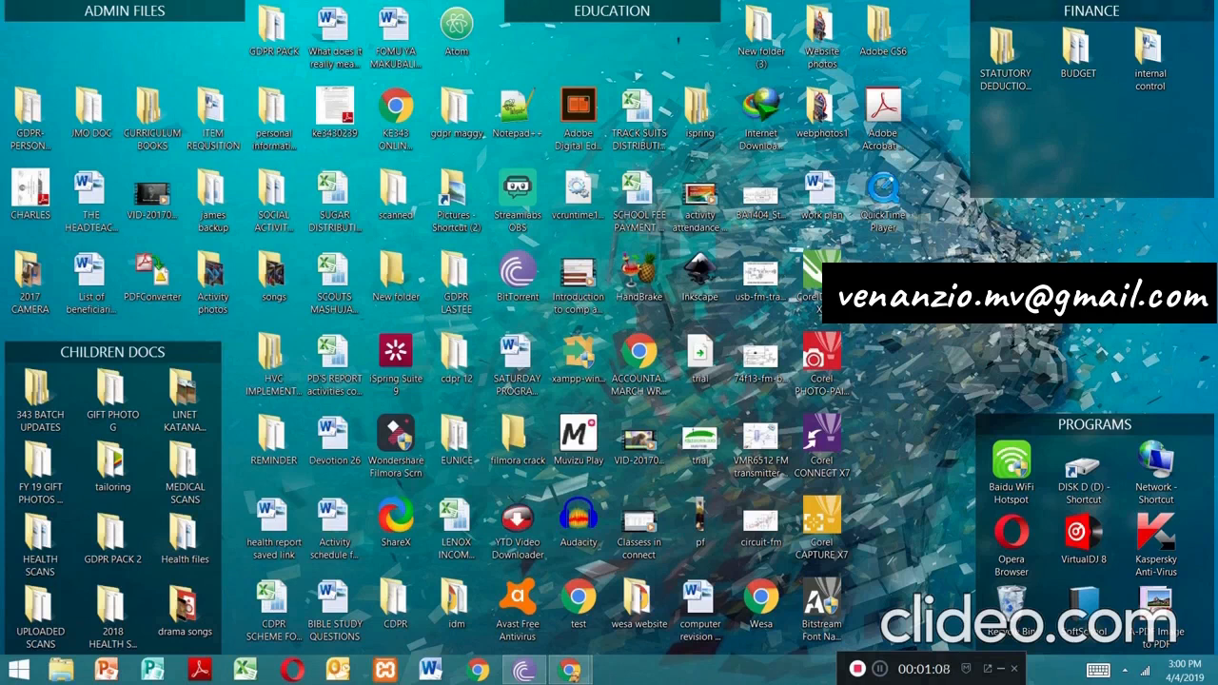
left_click(1008, 84)
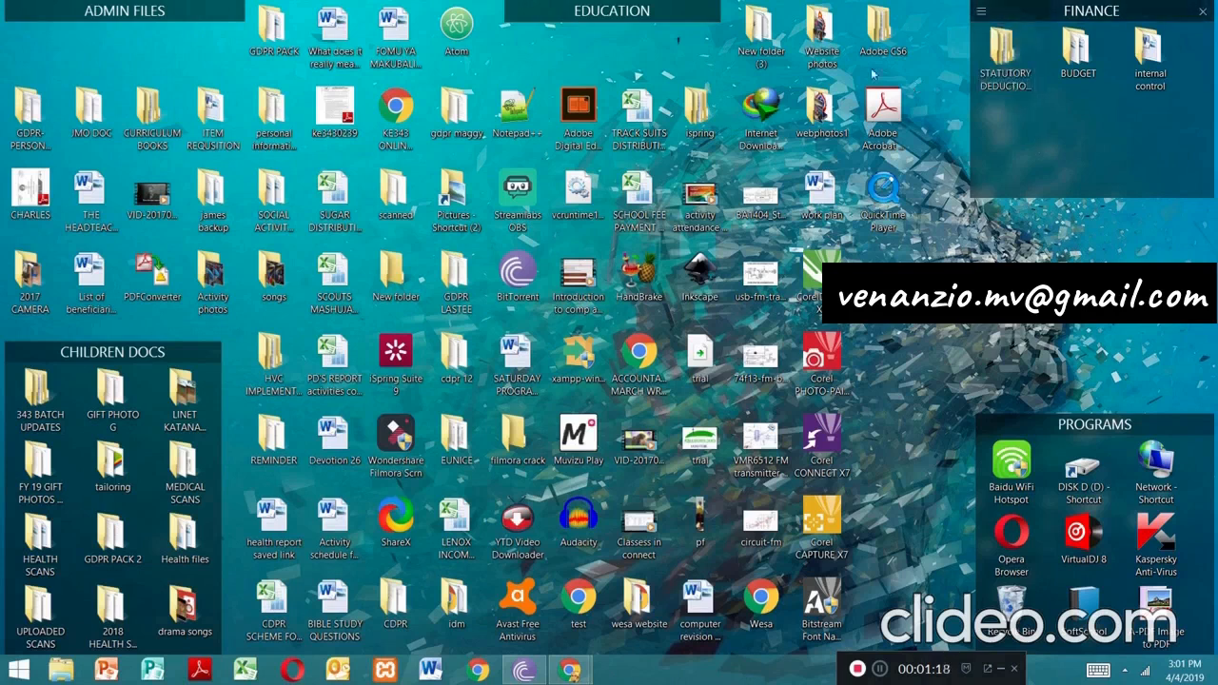
left_click(639, 354)
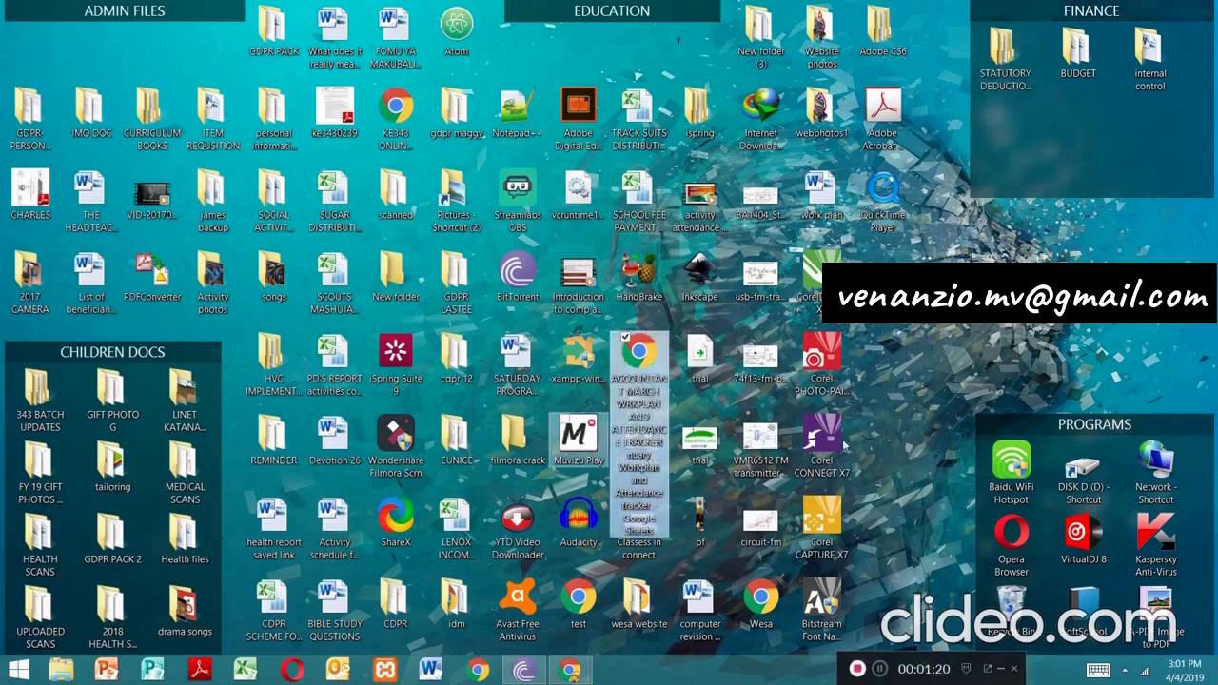
left_click(904, 335)
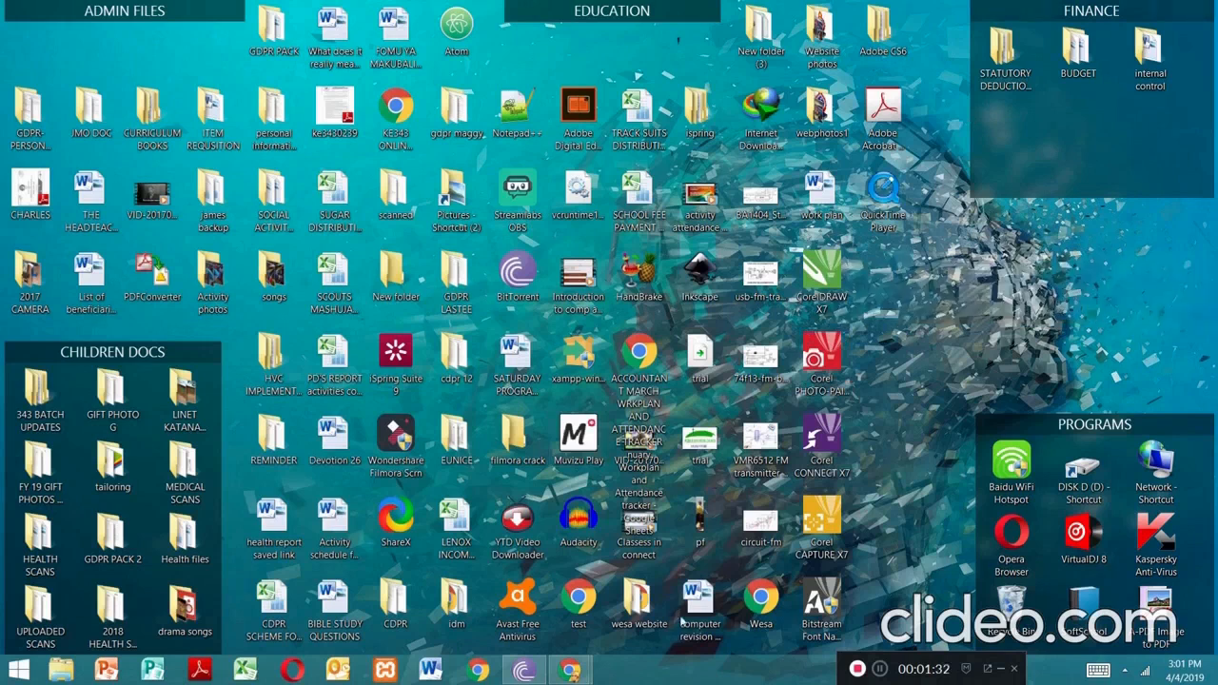
Search 'kraitax' in a new incognito tab of the Household Chrome window and open the iTax - KRA result
mouse_move(577, 671)
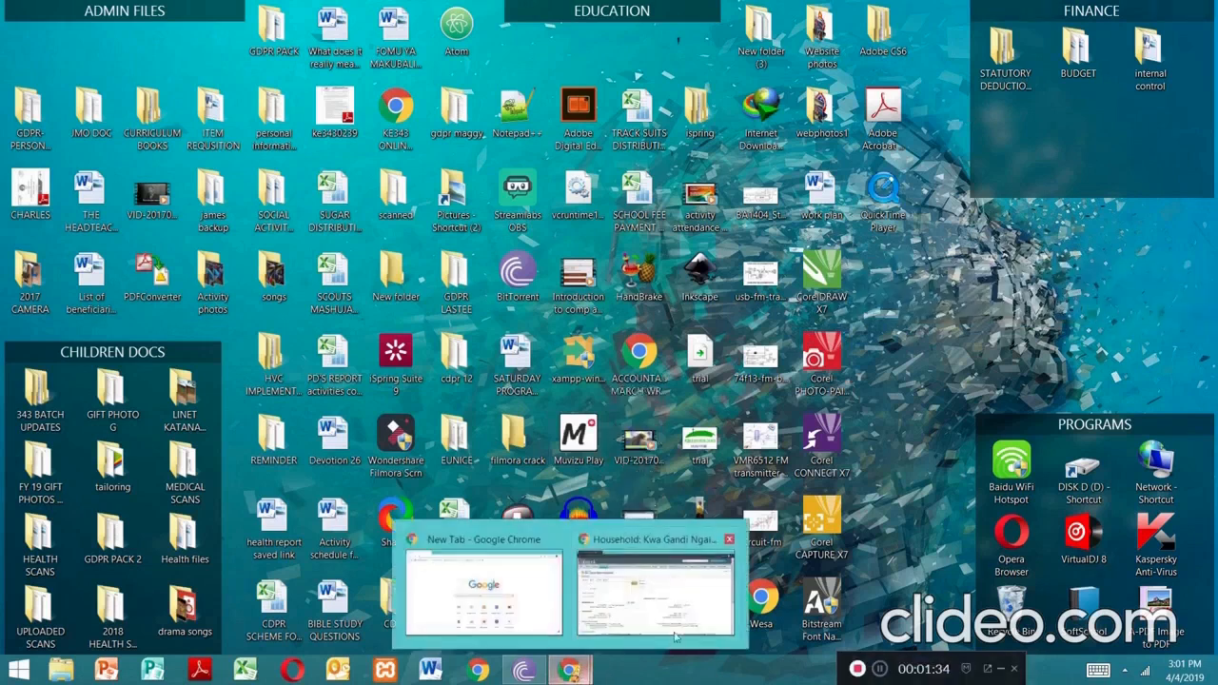
left_click(657, 595)
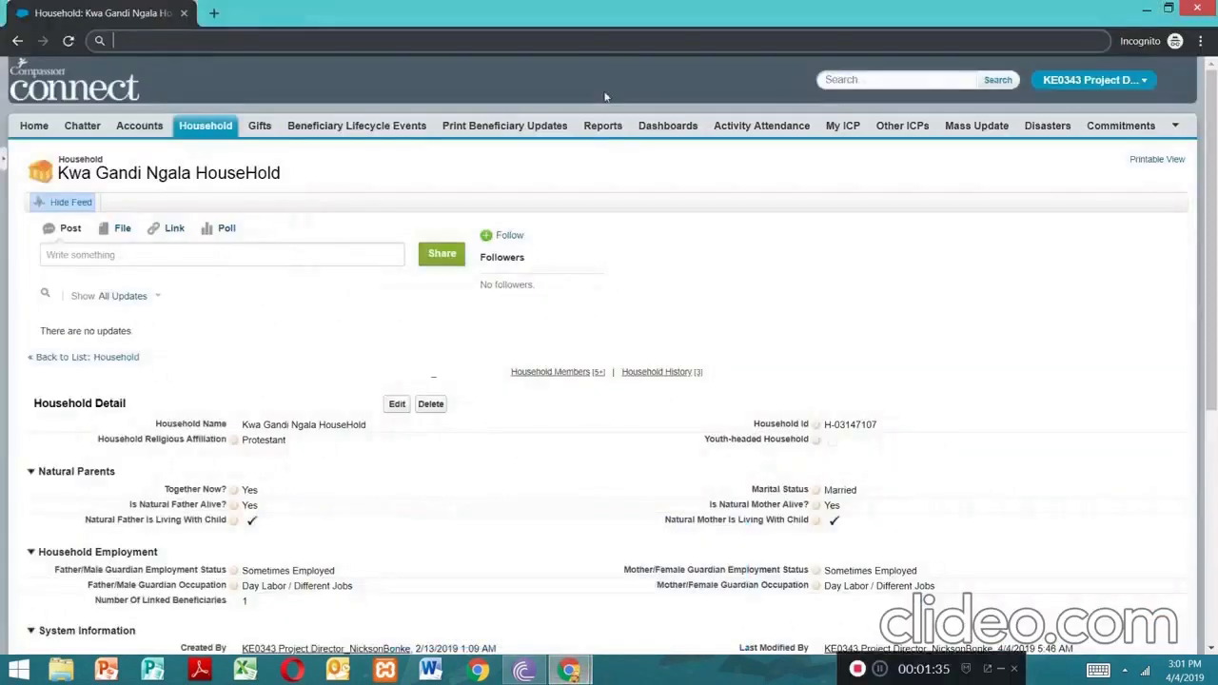
left_click(216, 14)
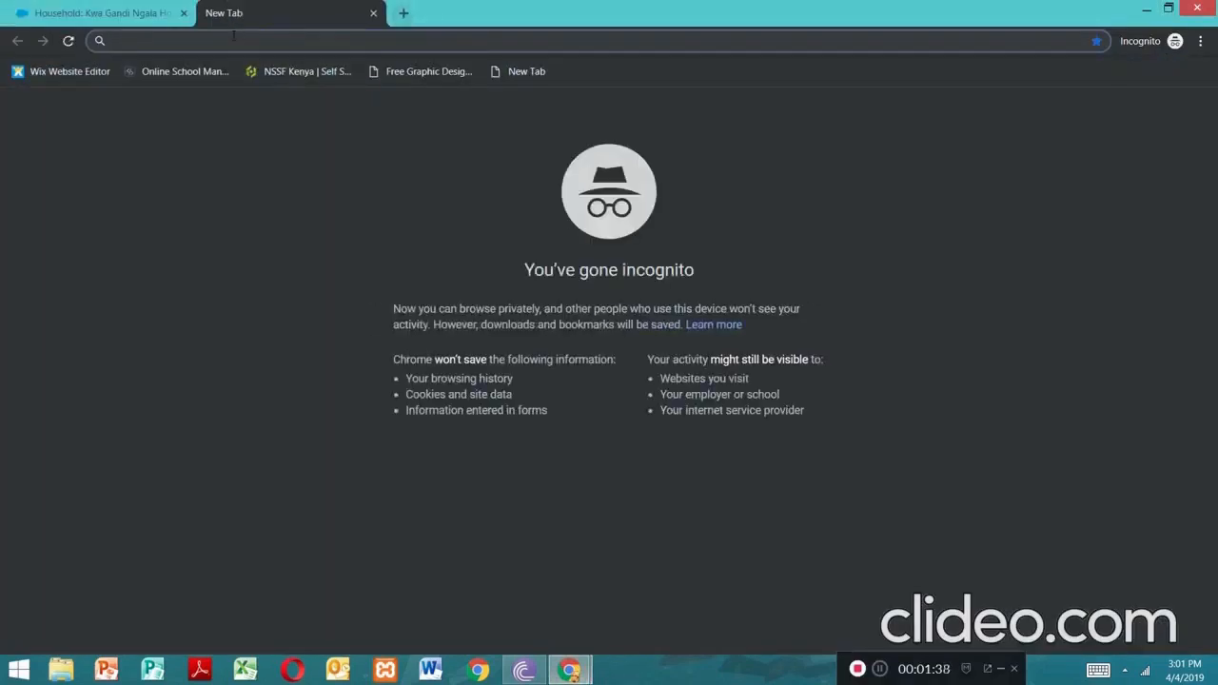
type("kra")
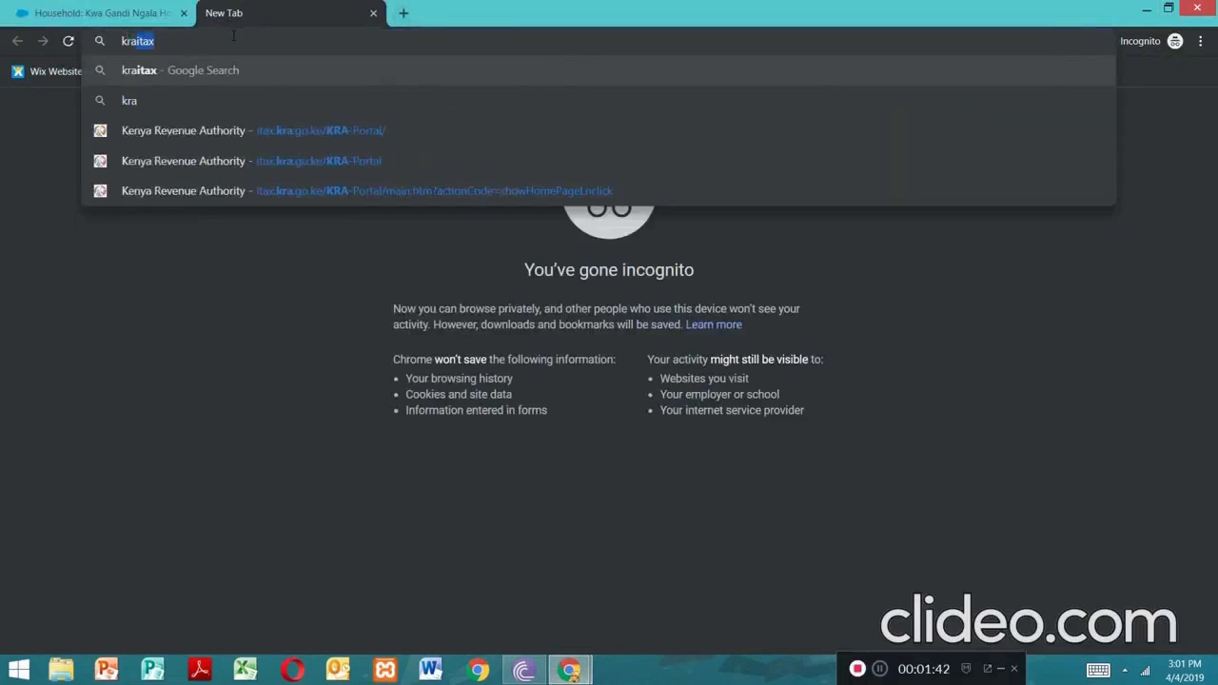
type("itax")
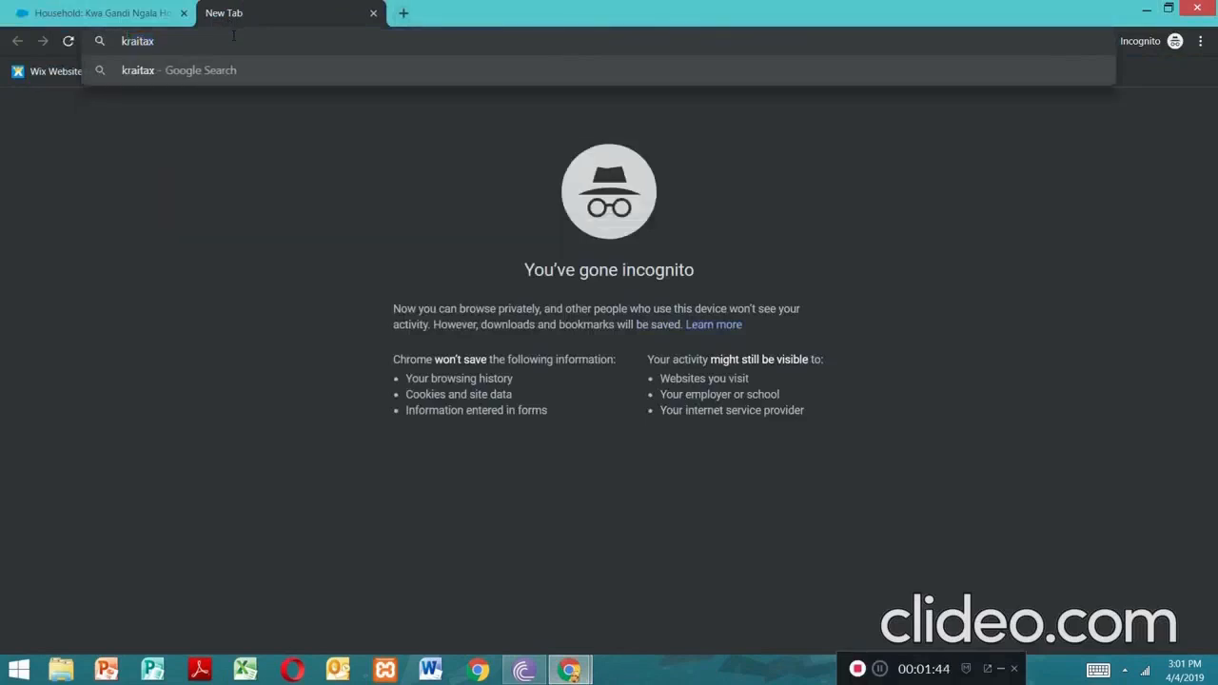
key("Return")
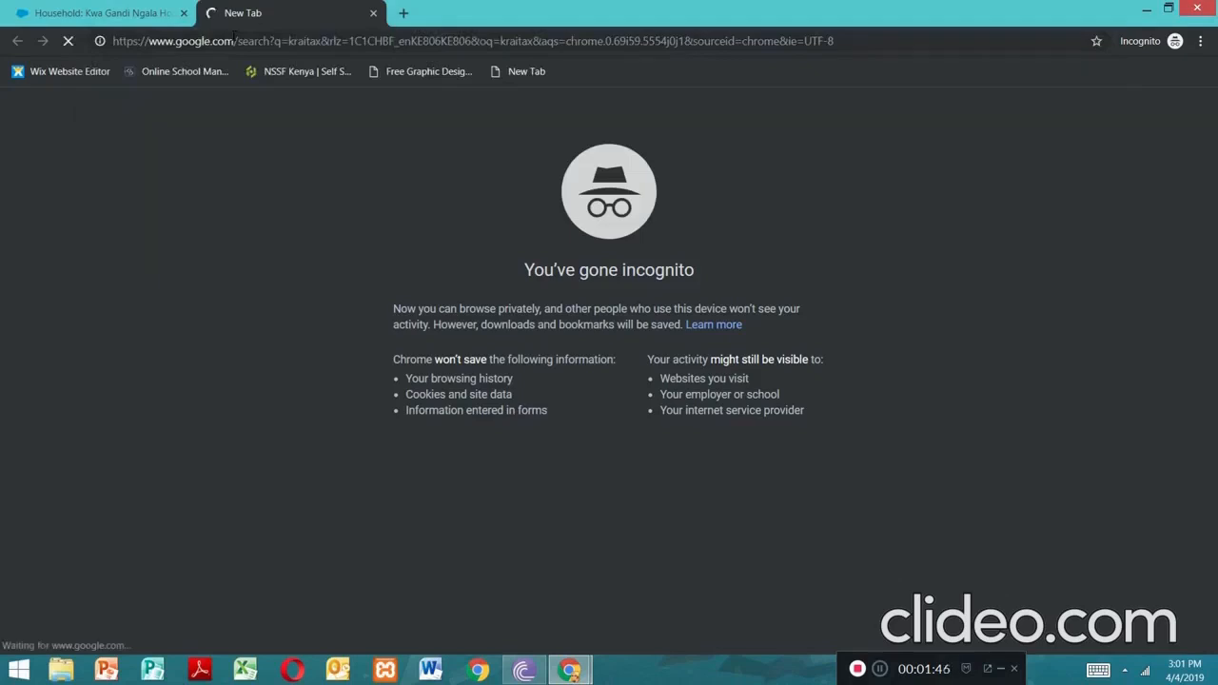
left_click(234, 40)
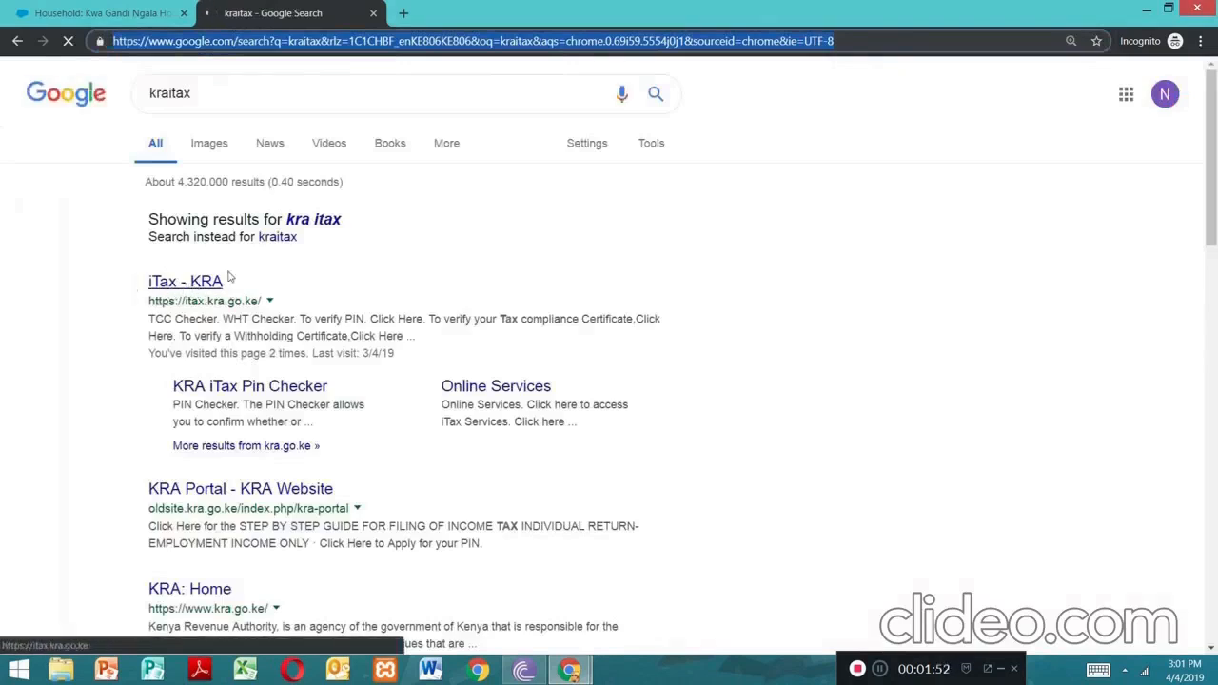
left_click(171, 285)
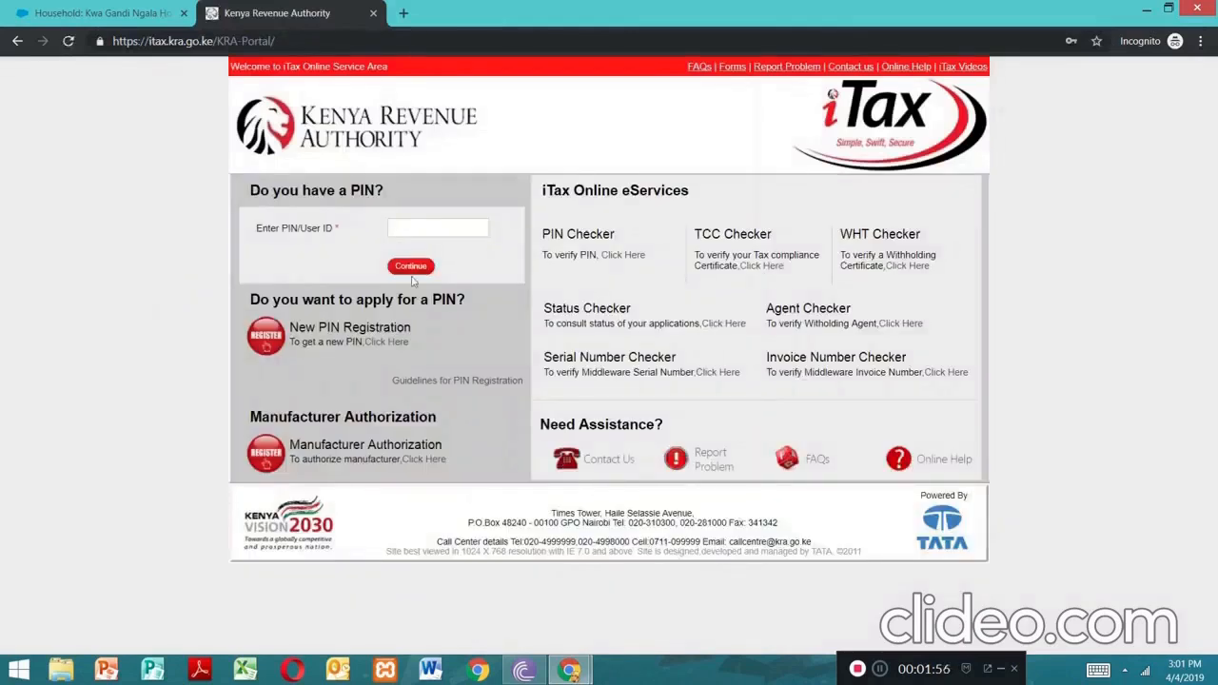
Log in to iTax with the saved taxpayer PIN, the account password and the security stamp sum
left_click(429, 225)
left_click(446, 259)
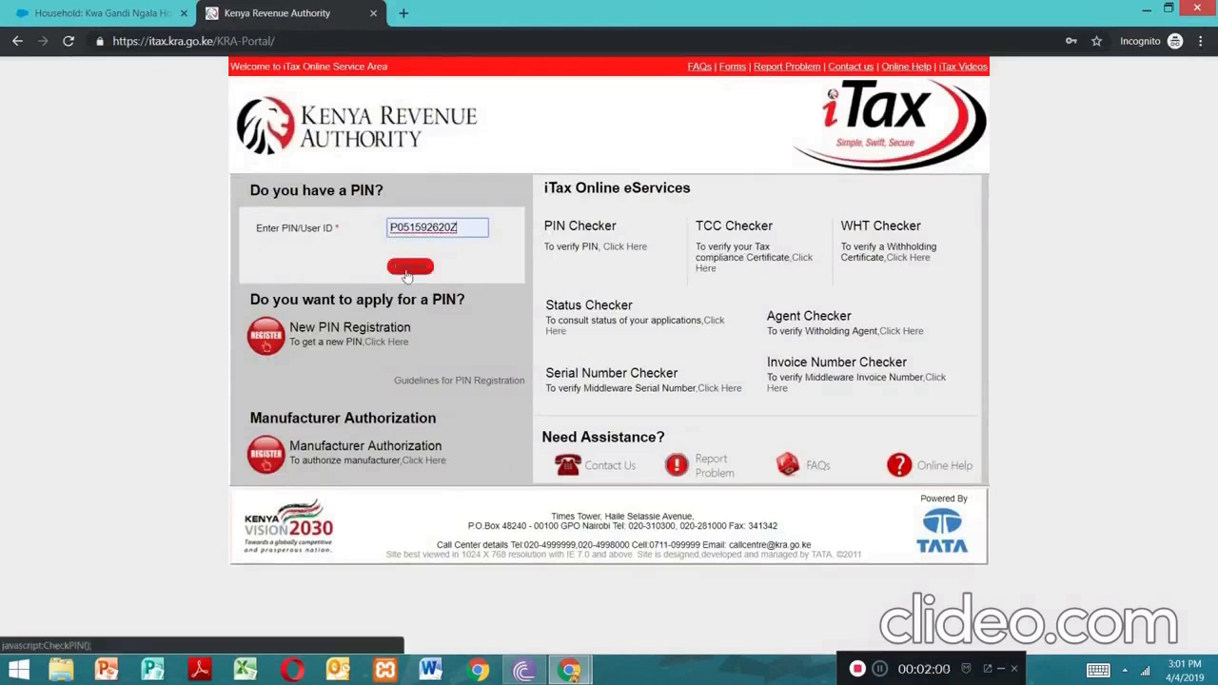
left_click(408, 267)
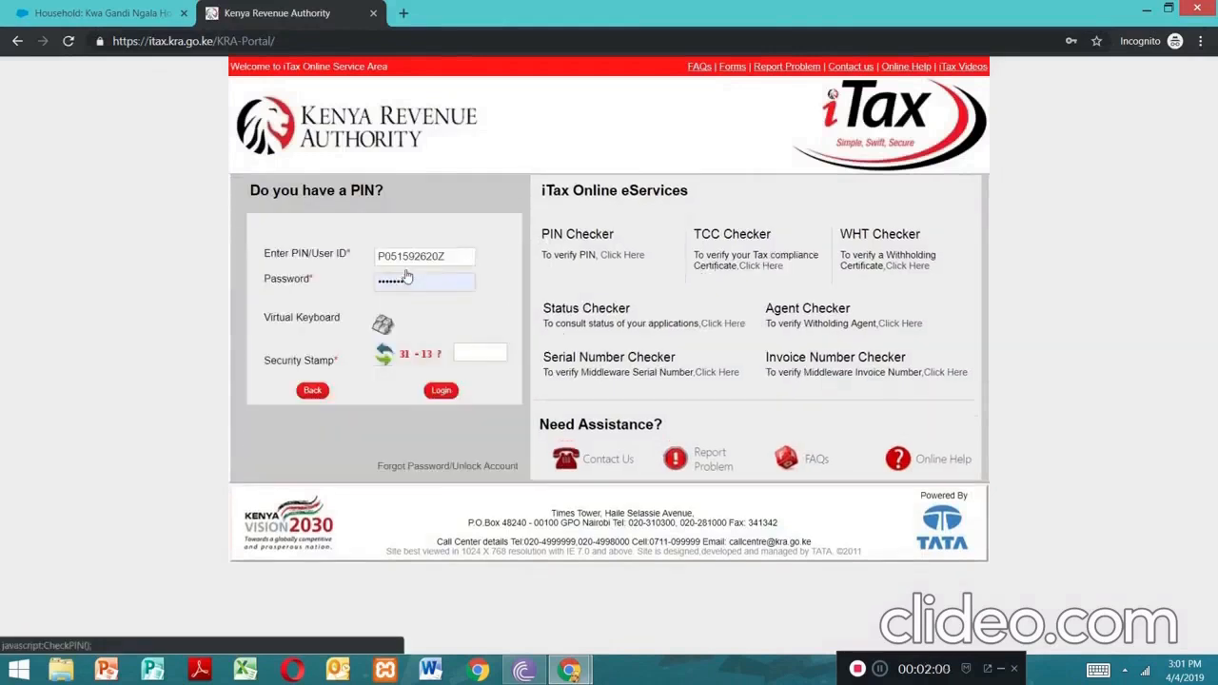
left_click(475, 354)
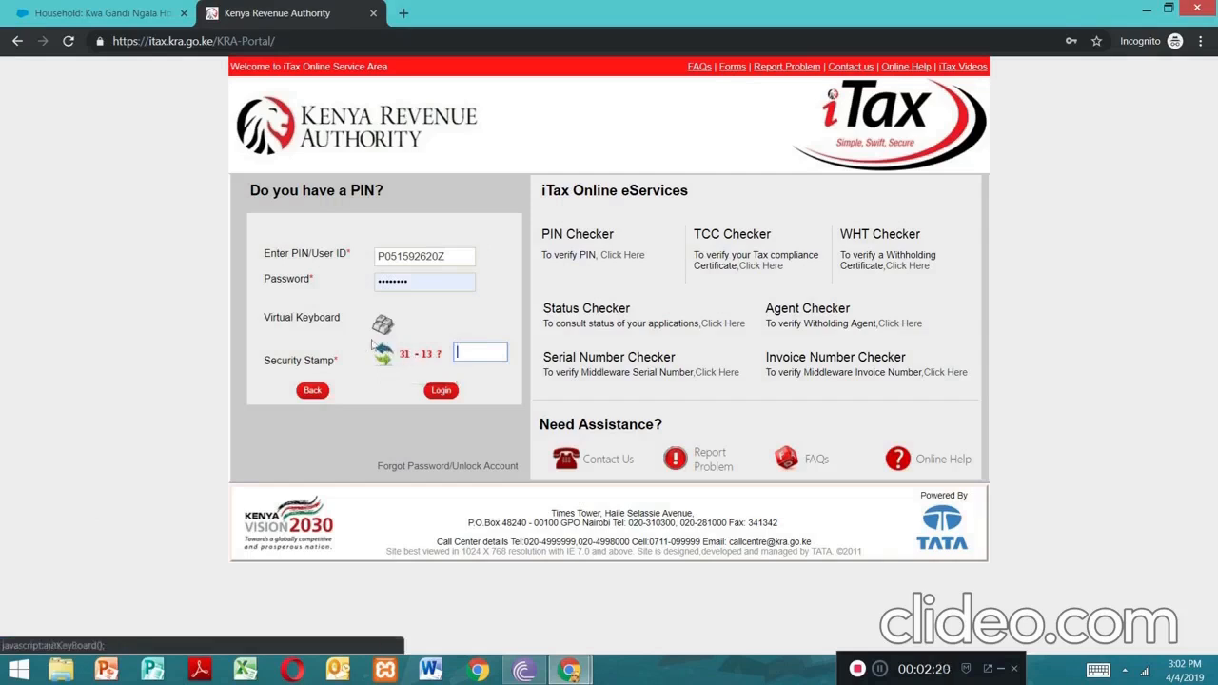
left_click(467, 354)
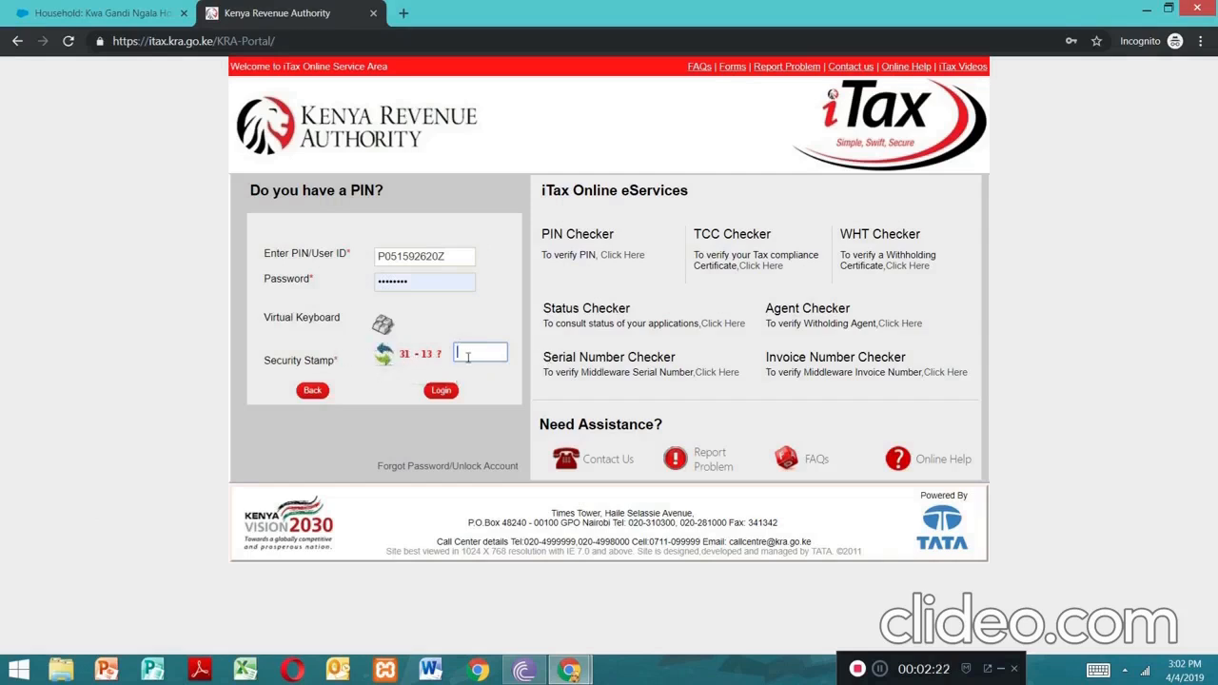
type("18")
left_click(158, 43)
left_click(444, 399)
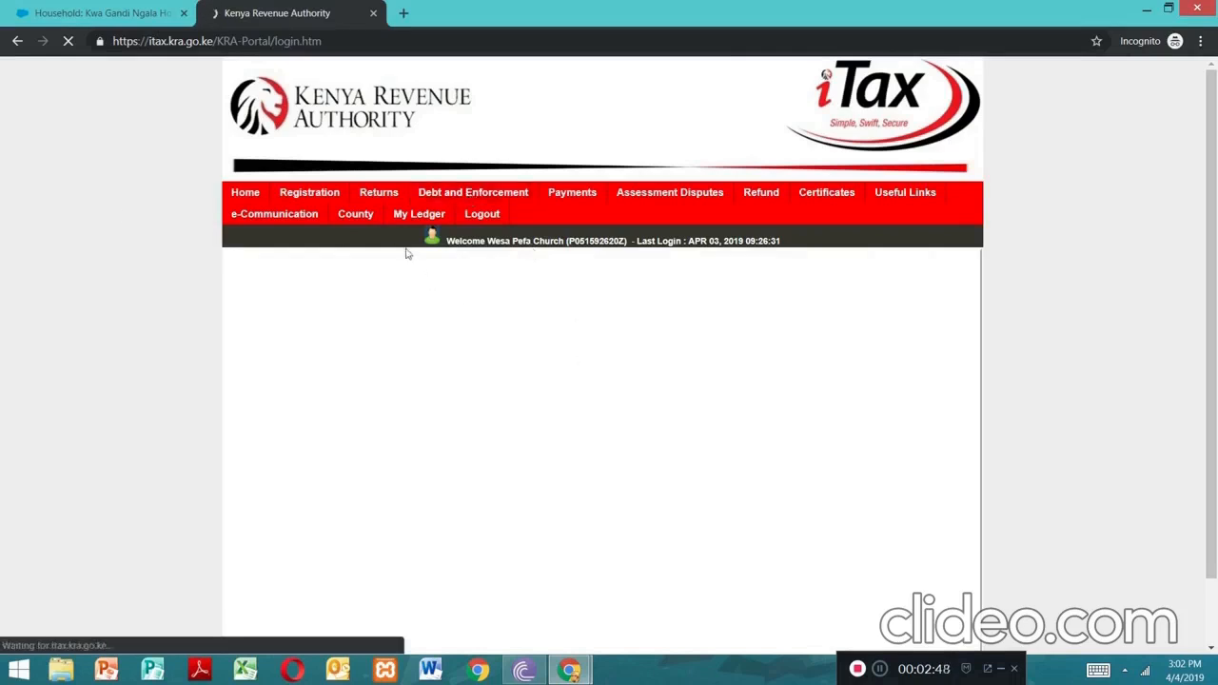
File a return for Income Tax - PAYE and download the P10_Return_XLS.zip Excel template
mouse_move(392, 194)
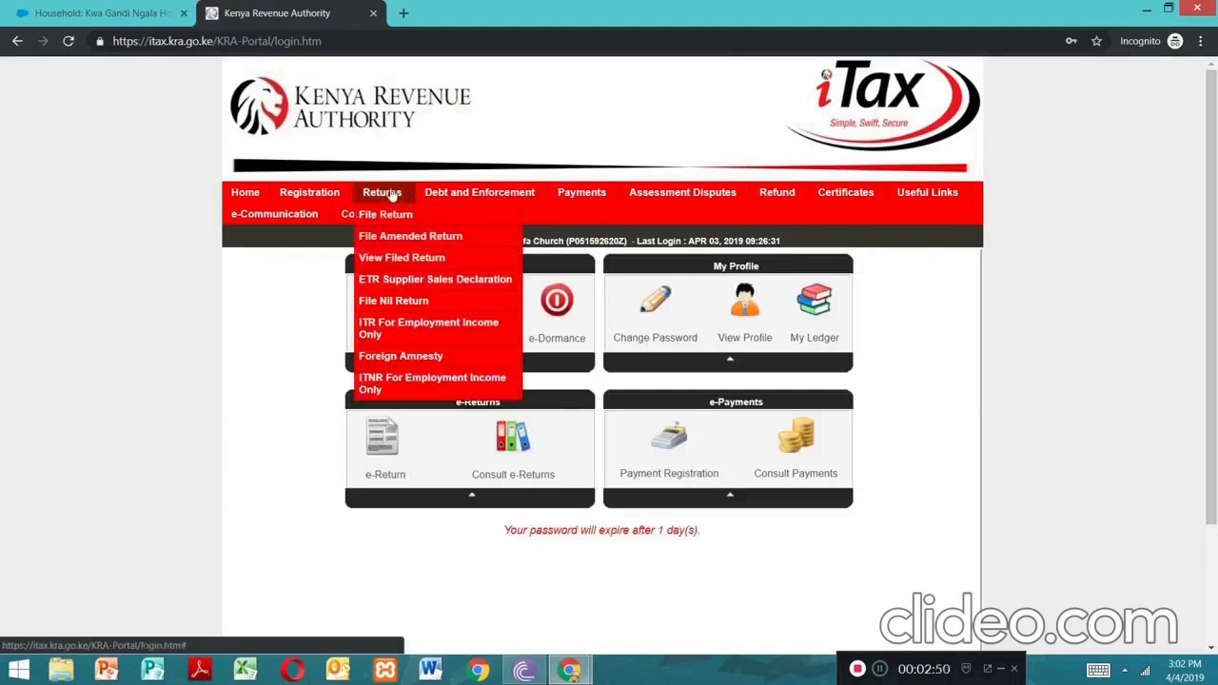
left_click(390, 214)
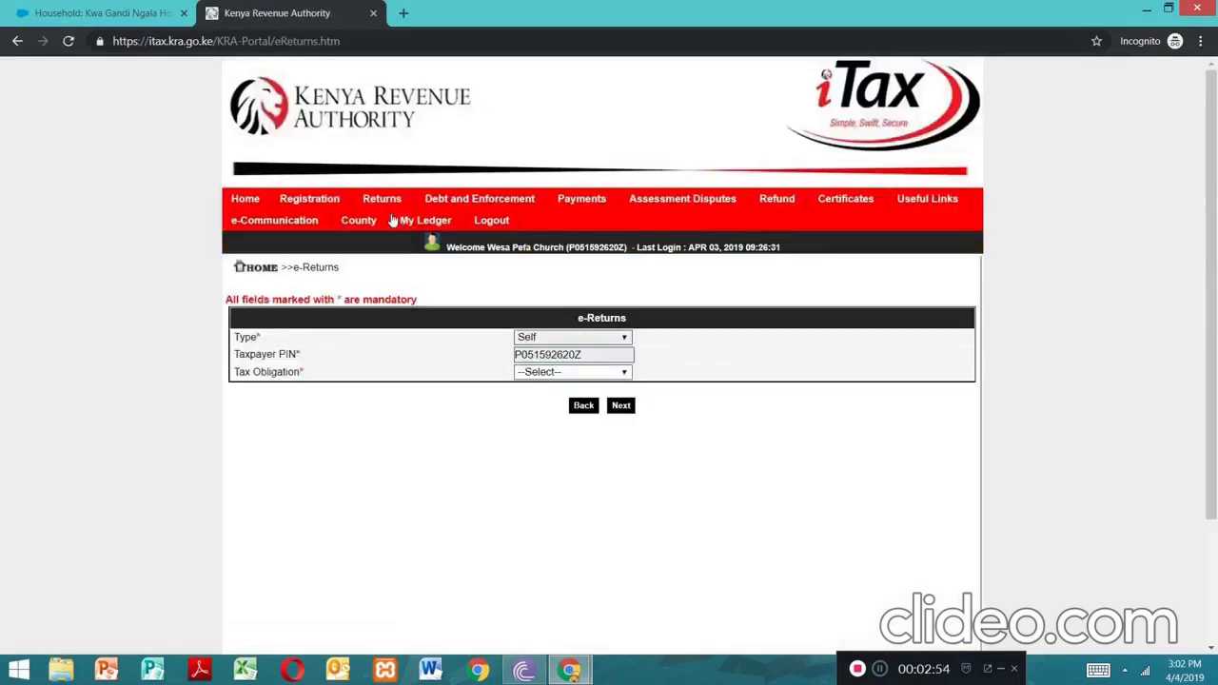
left_click(624, 372)
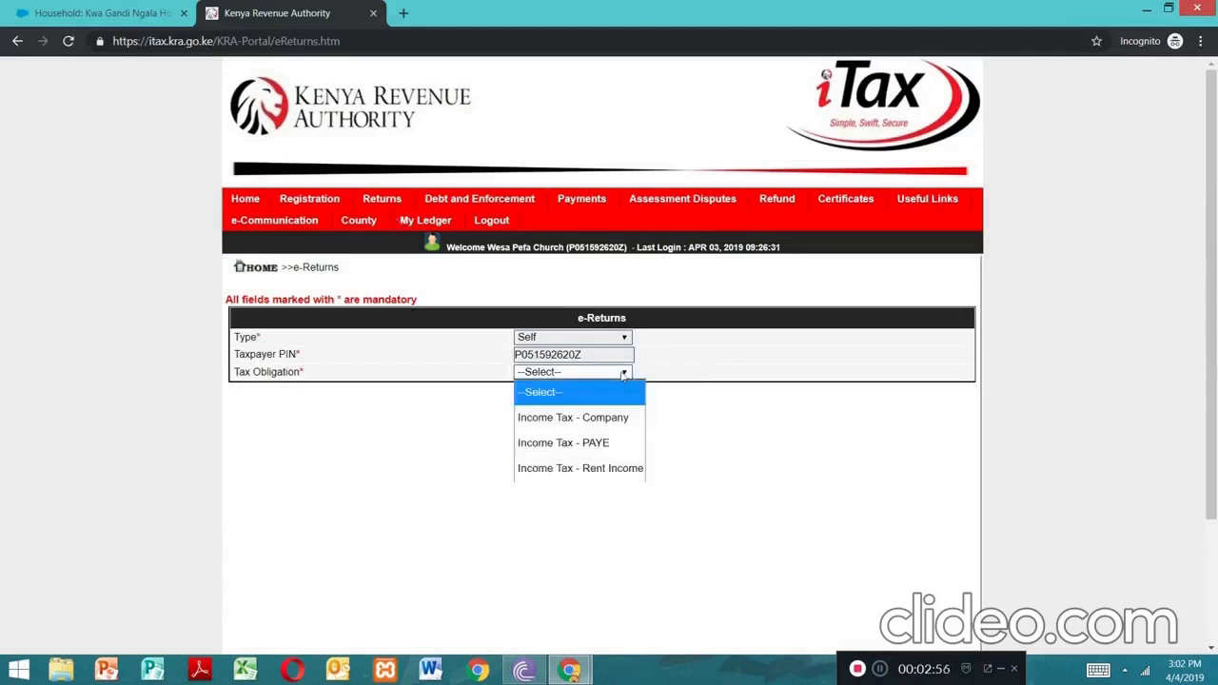
left_click(561, 440)
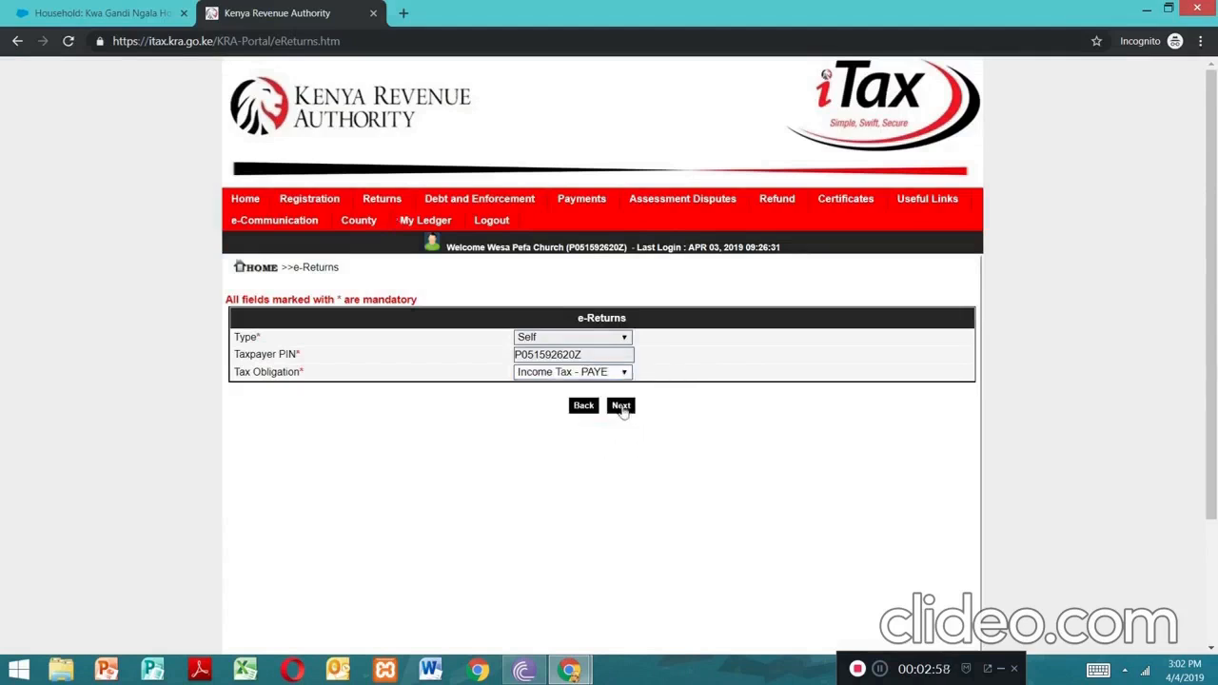
left_click(620, 406)
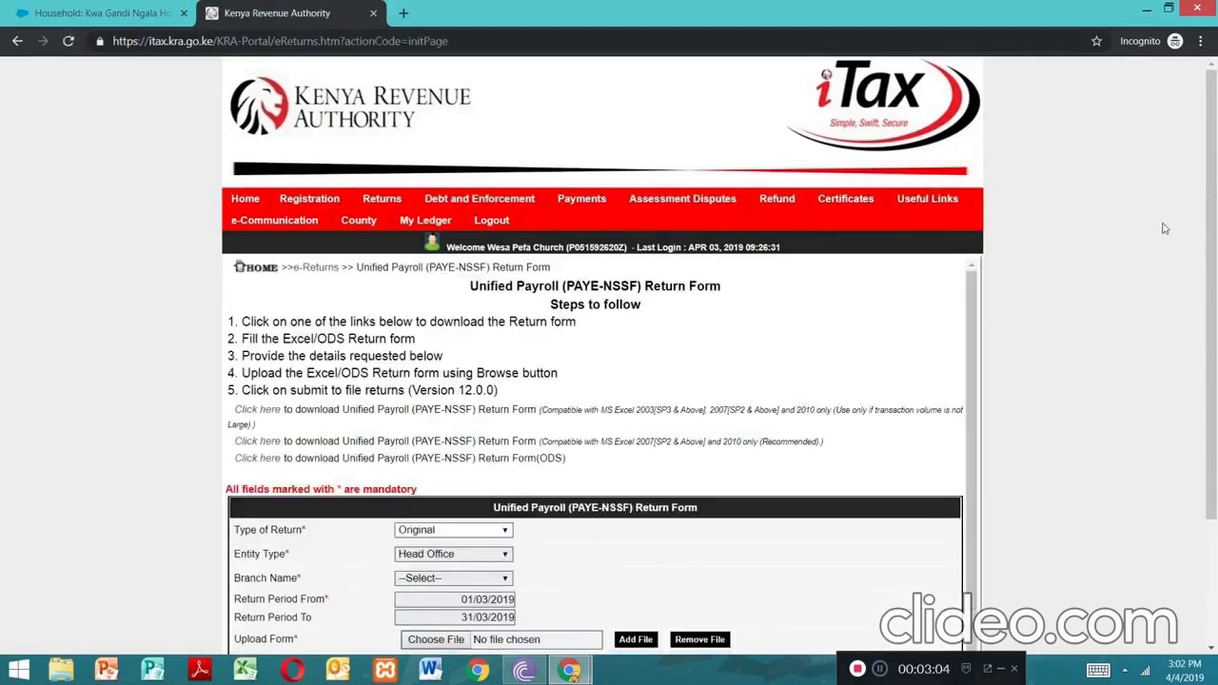
scroll(1210, 219, "down", 1)
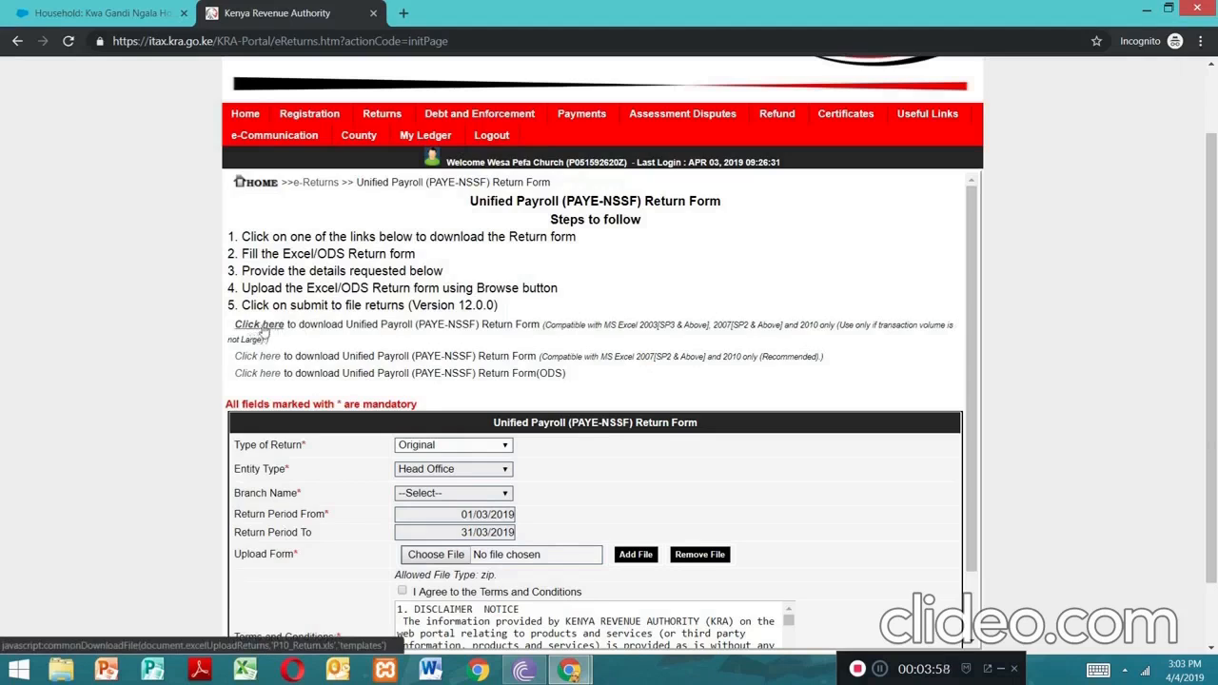
left_click(266, 324)
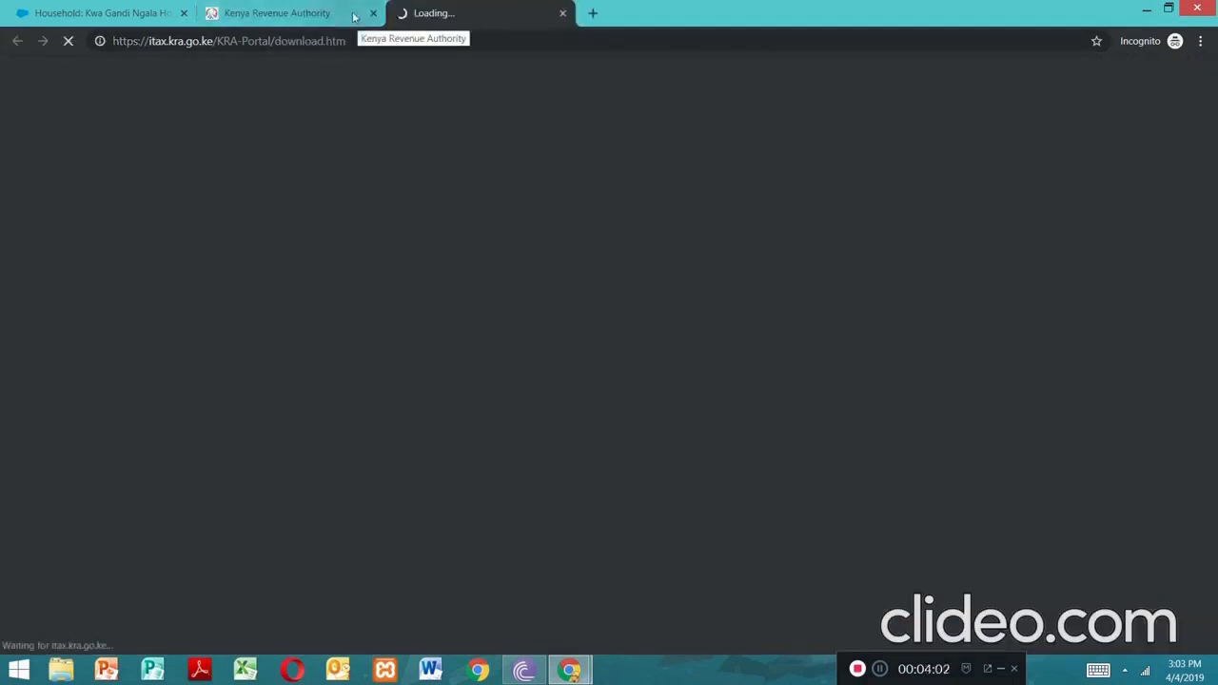
left_click(311, 11)
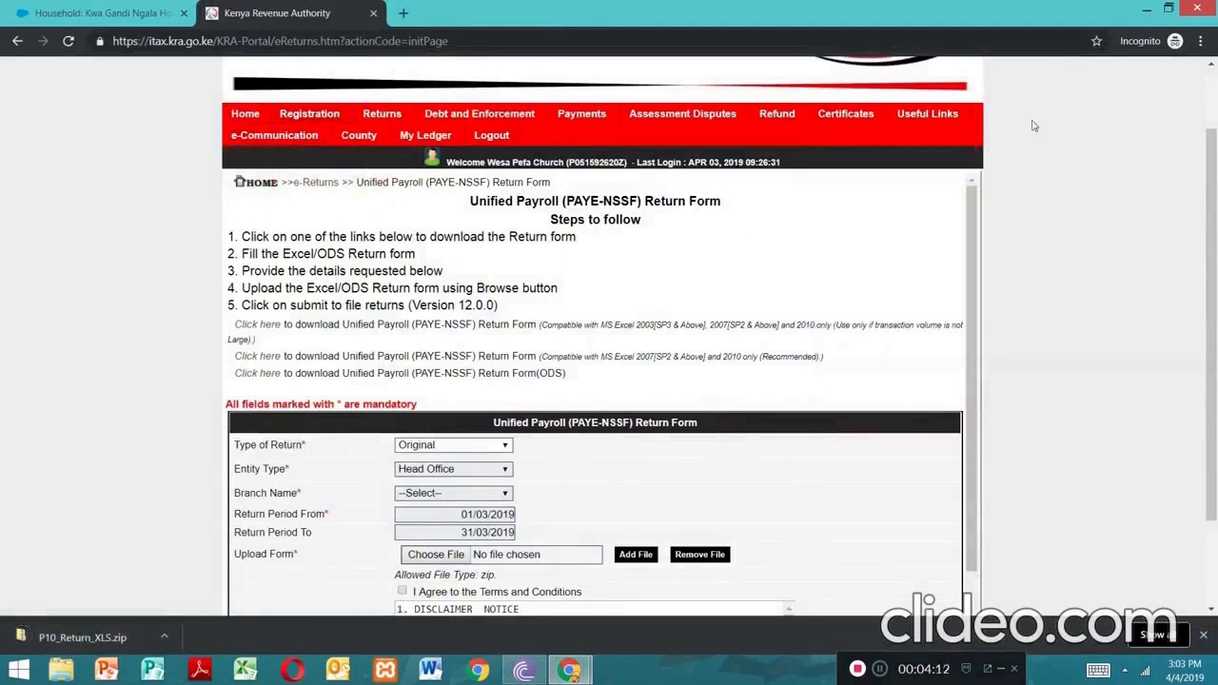
left_click(1146, 12)
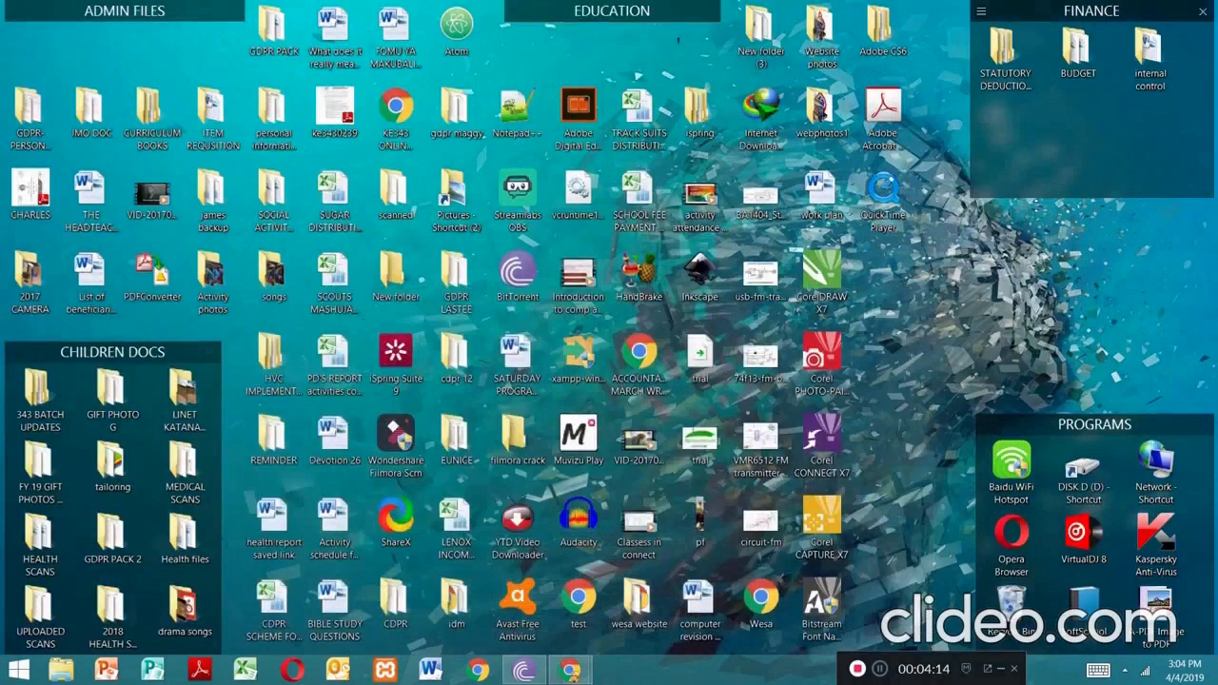
Open the p10 form workbook from STATUTORY DEDUCTIONS > PAYE
double_click(995, 63)
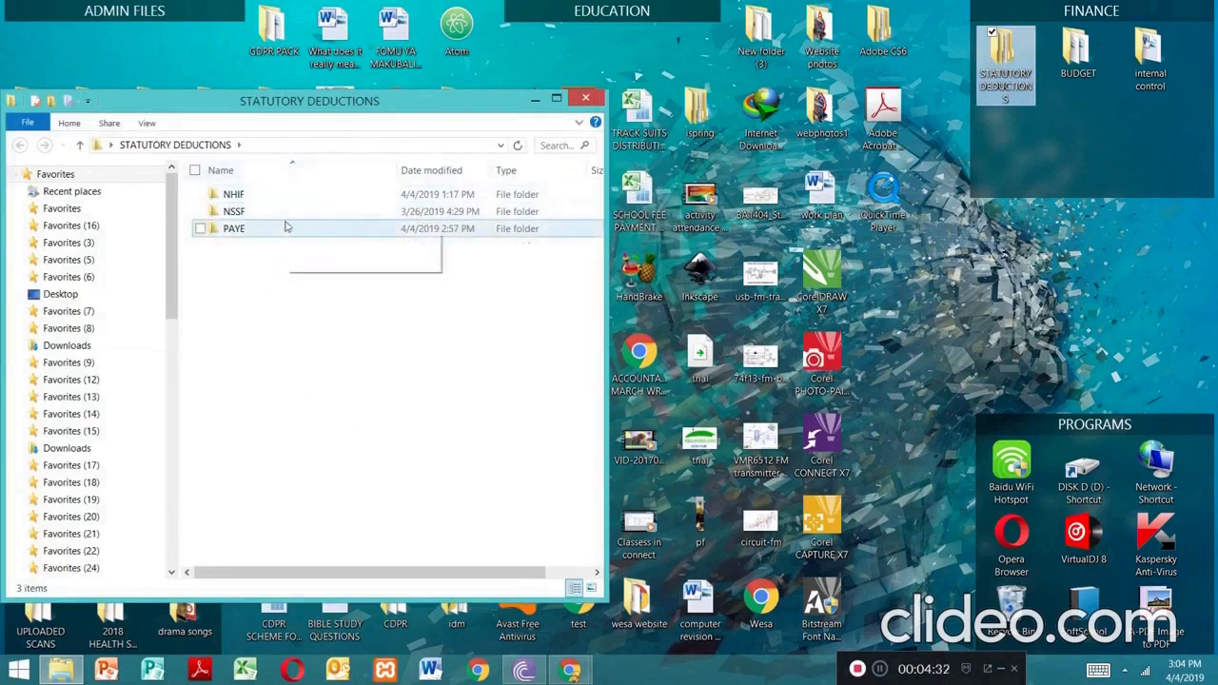
double_click(238, 229)
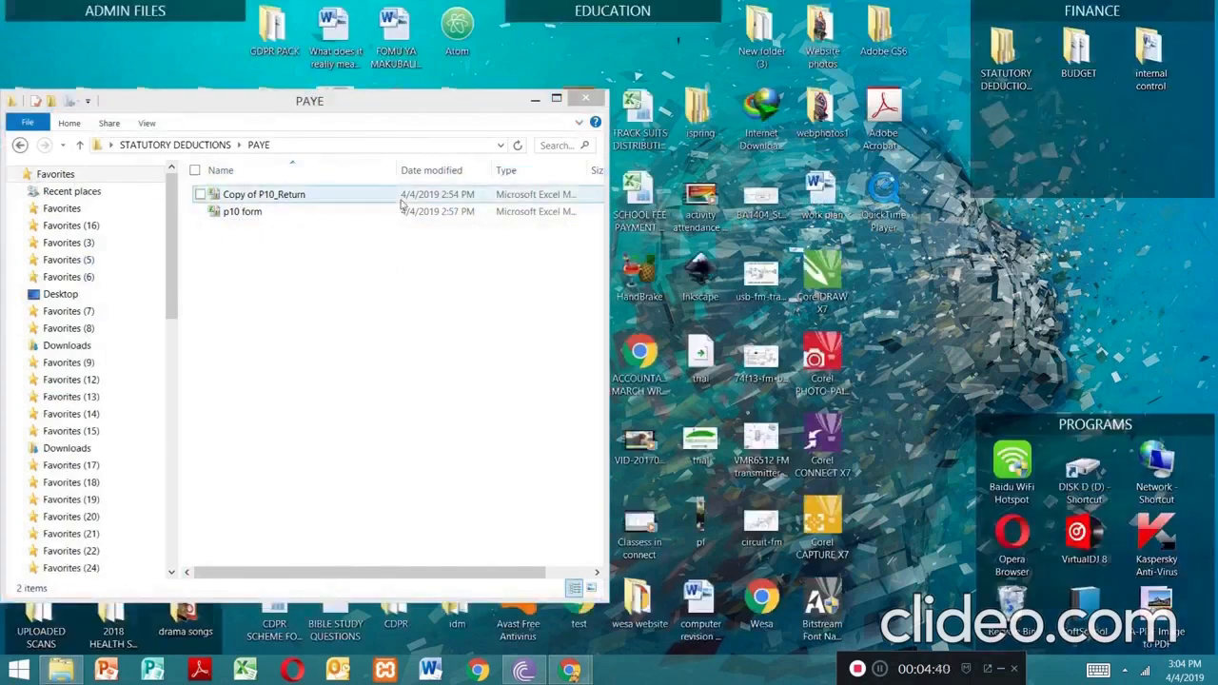
double_click(249, 212)
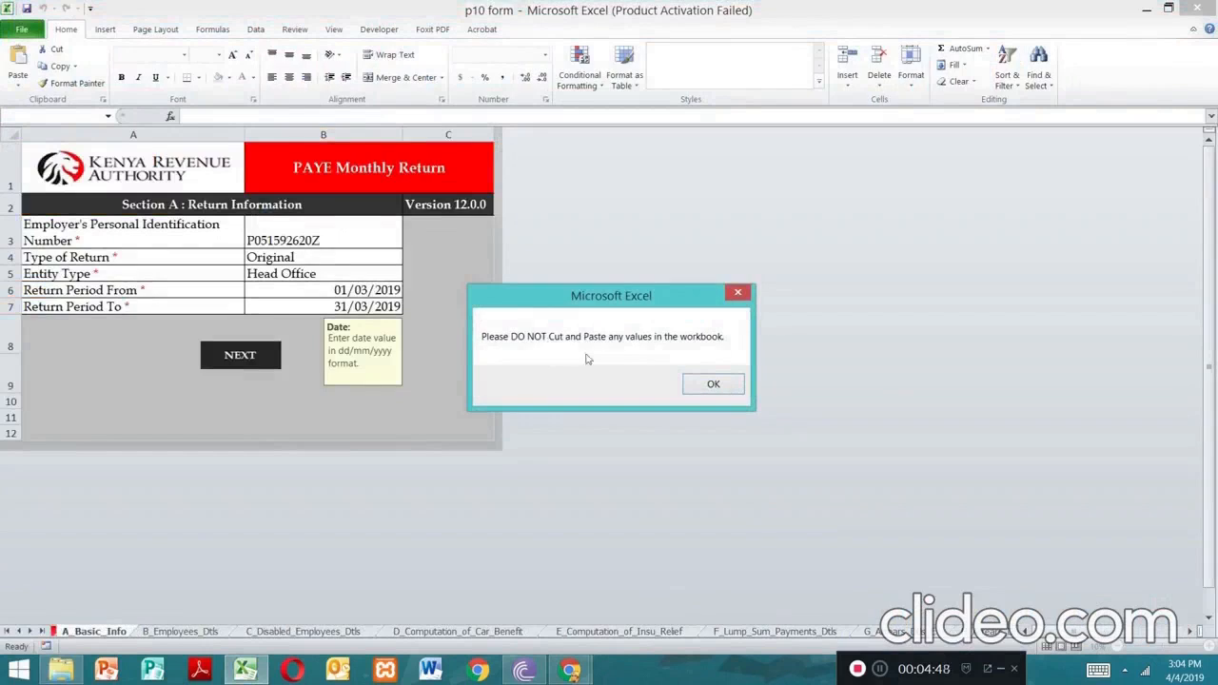
Dismiss the cut-and-paste warning, verify employer PIN and period 01/03/2019–31/03/2019, then go to employee details
left_click(713, 383)
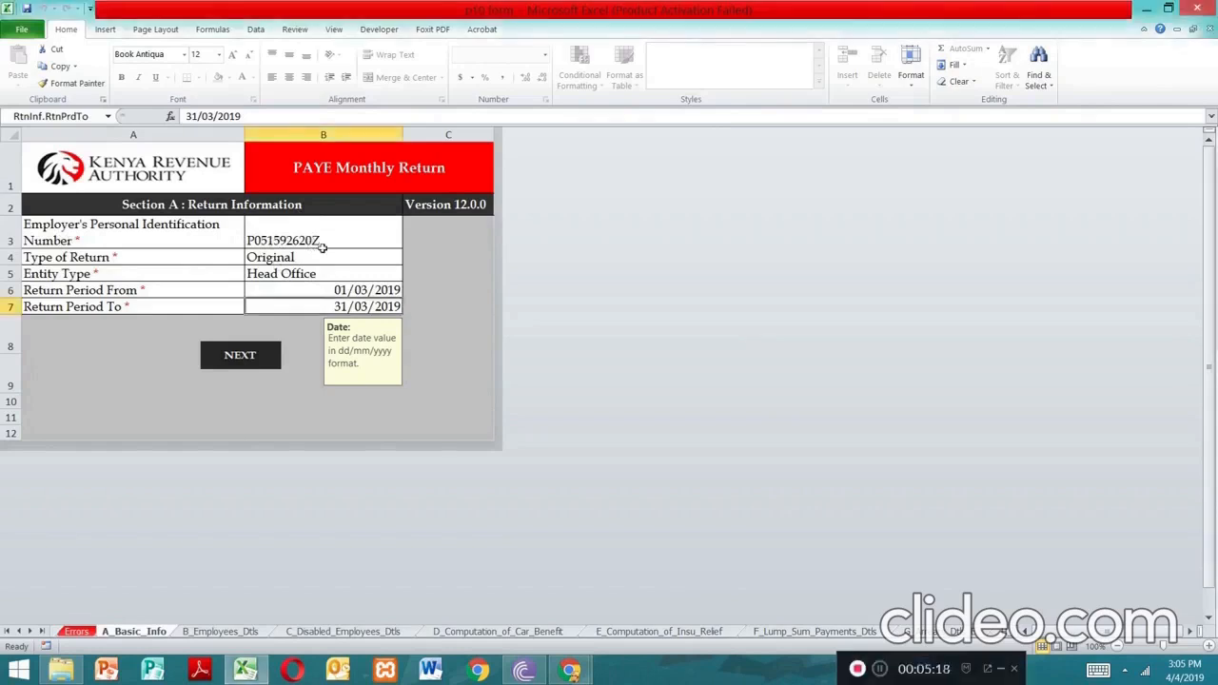
left_click(342, 236)
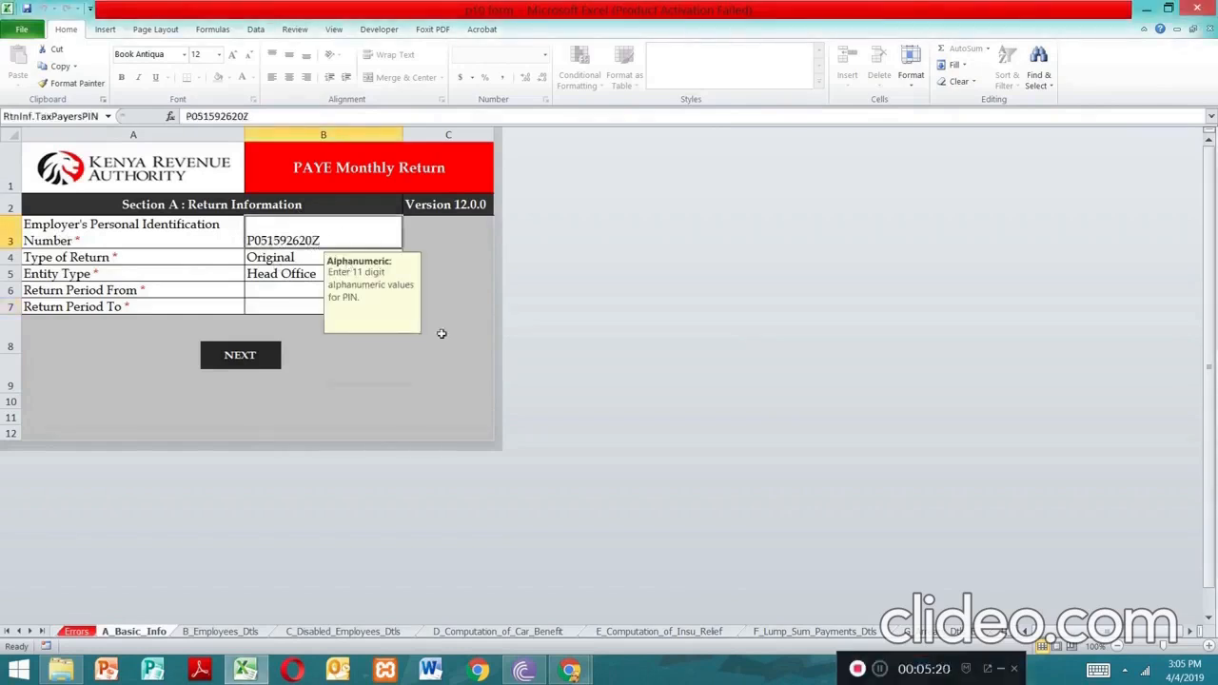
left_click(291, 296)
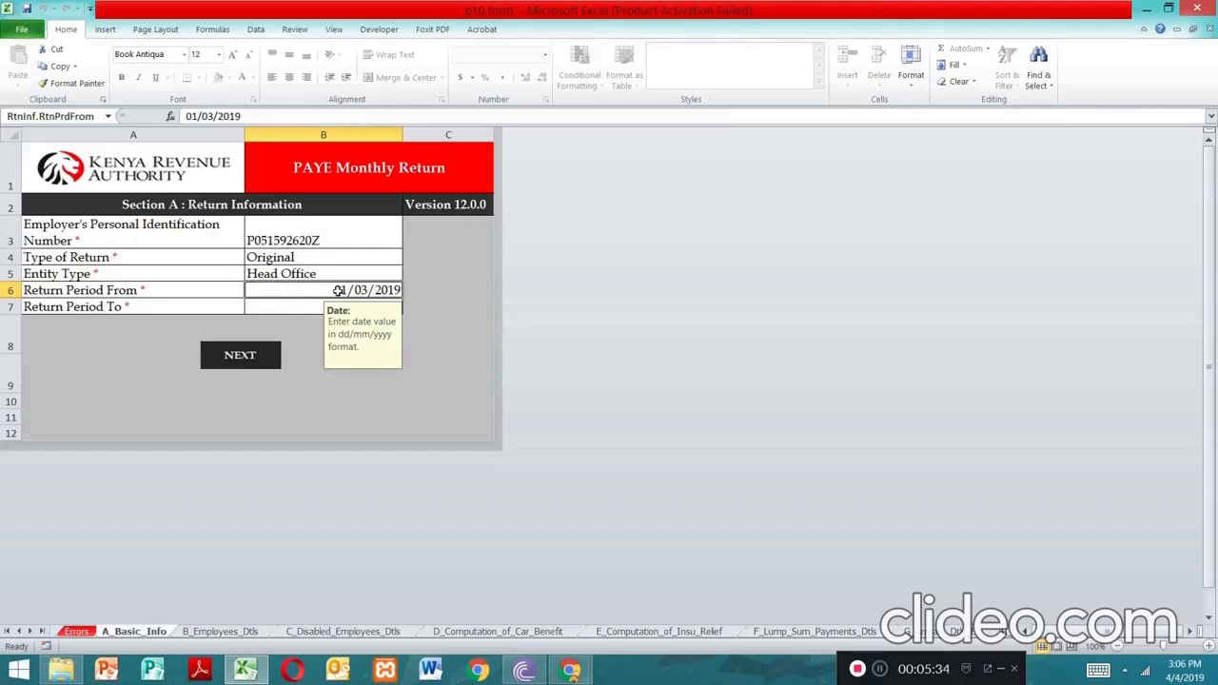
left_click(296, 311)
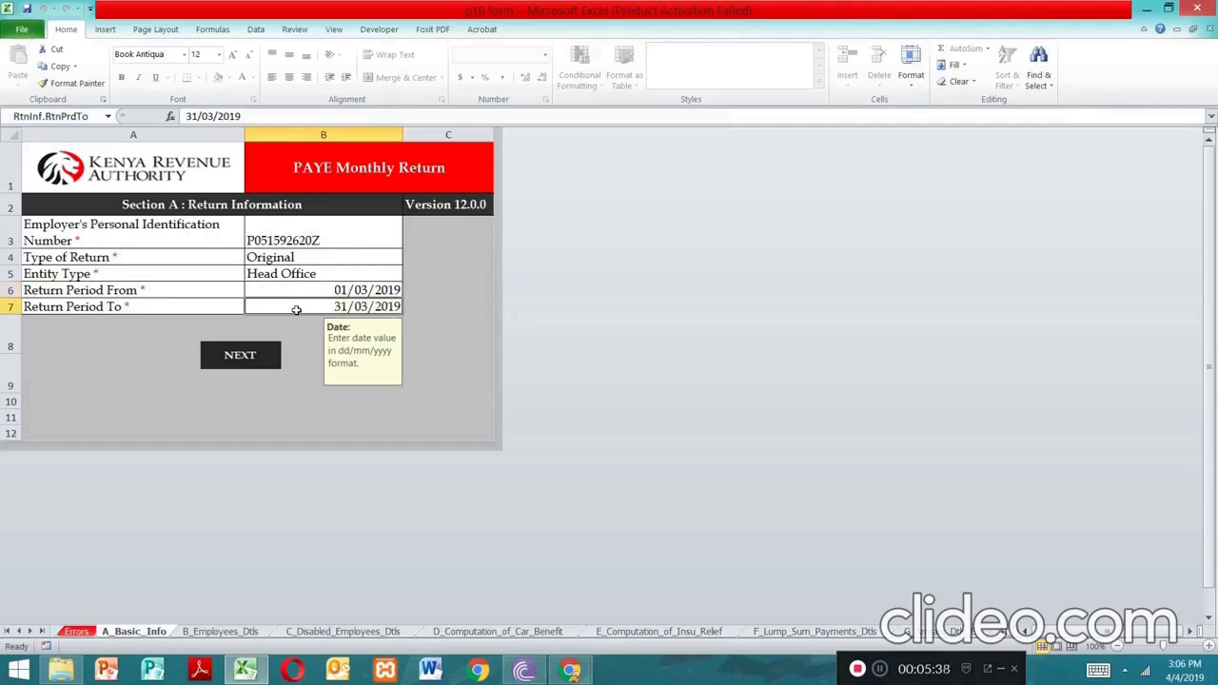
left_click(251, 360)
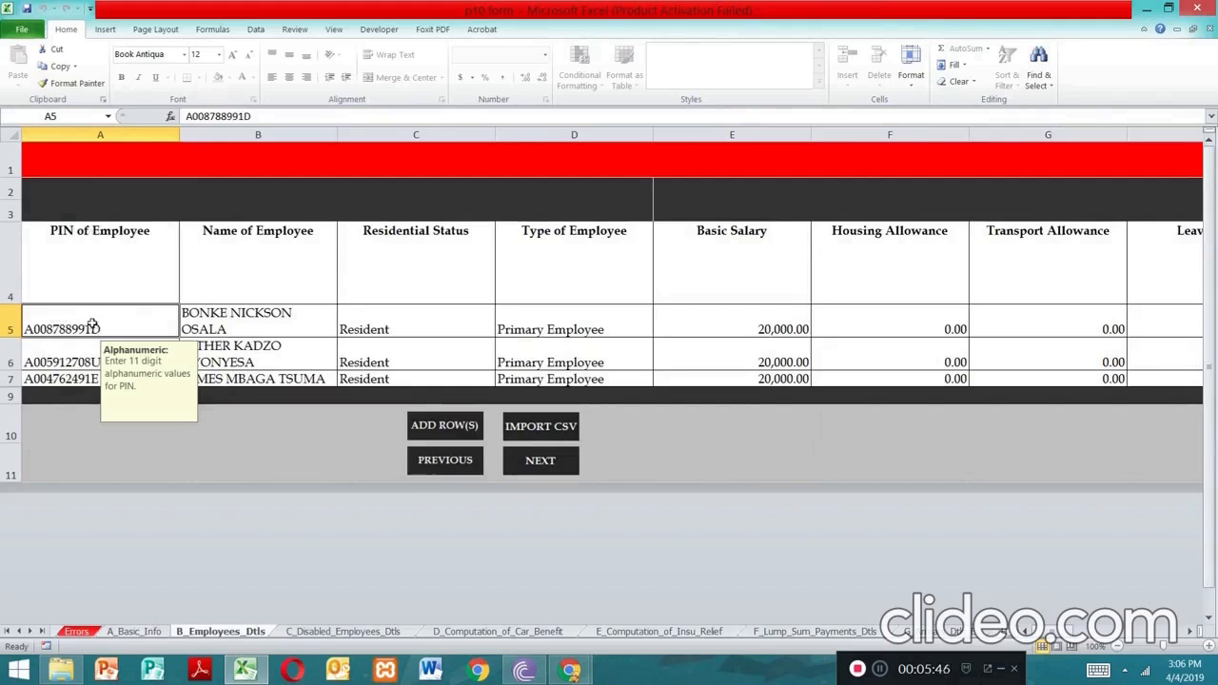
Confirm each employee's PIN, Resident residential status and Primary Employee type
left_click(74, 362)
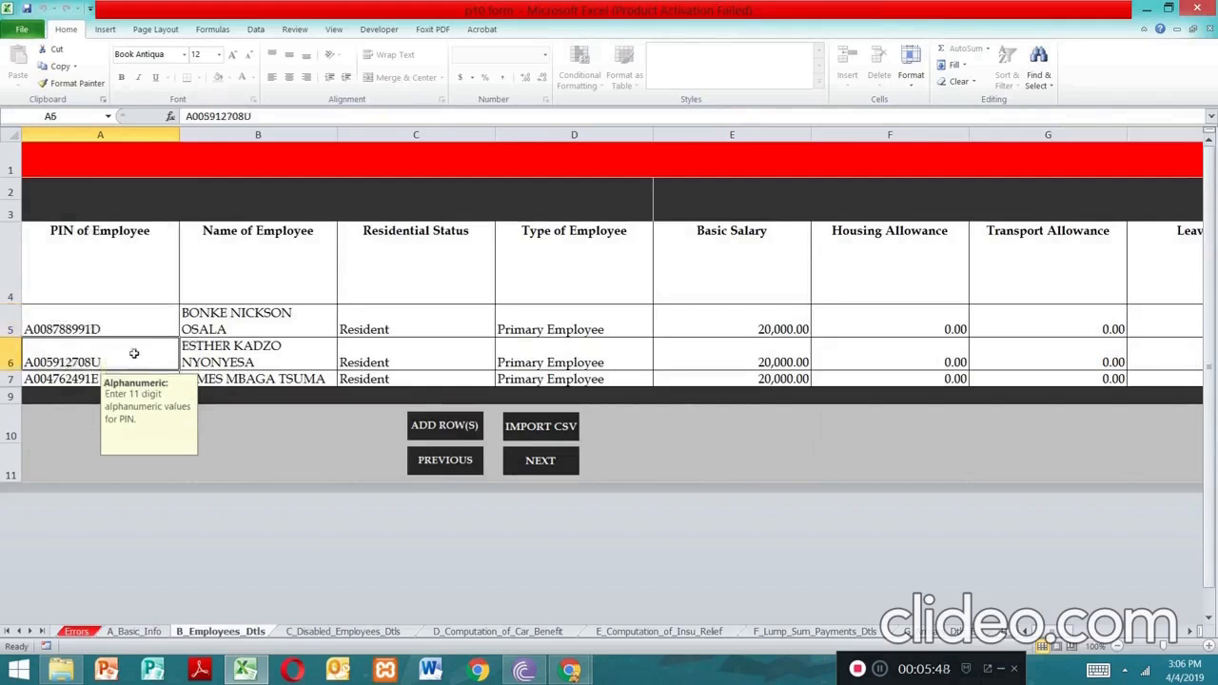
left_click(87, 379)
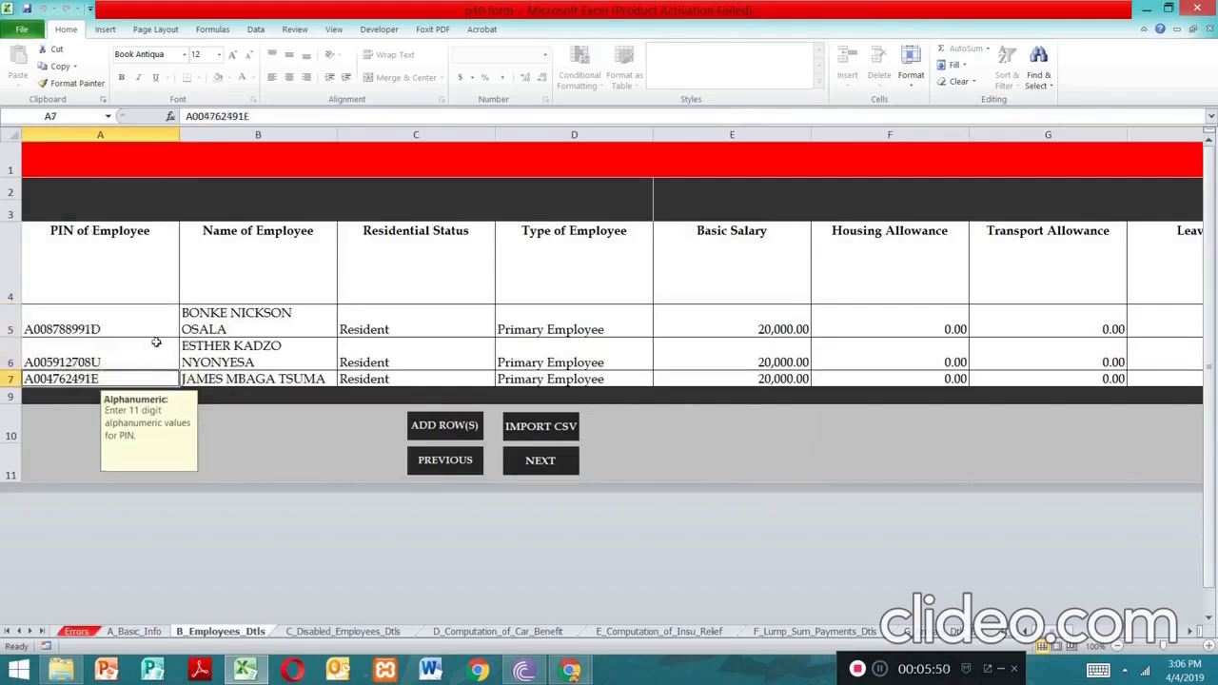
left_click(468, 332)
left_click(500, 330)
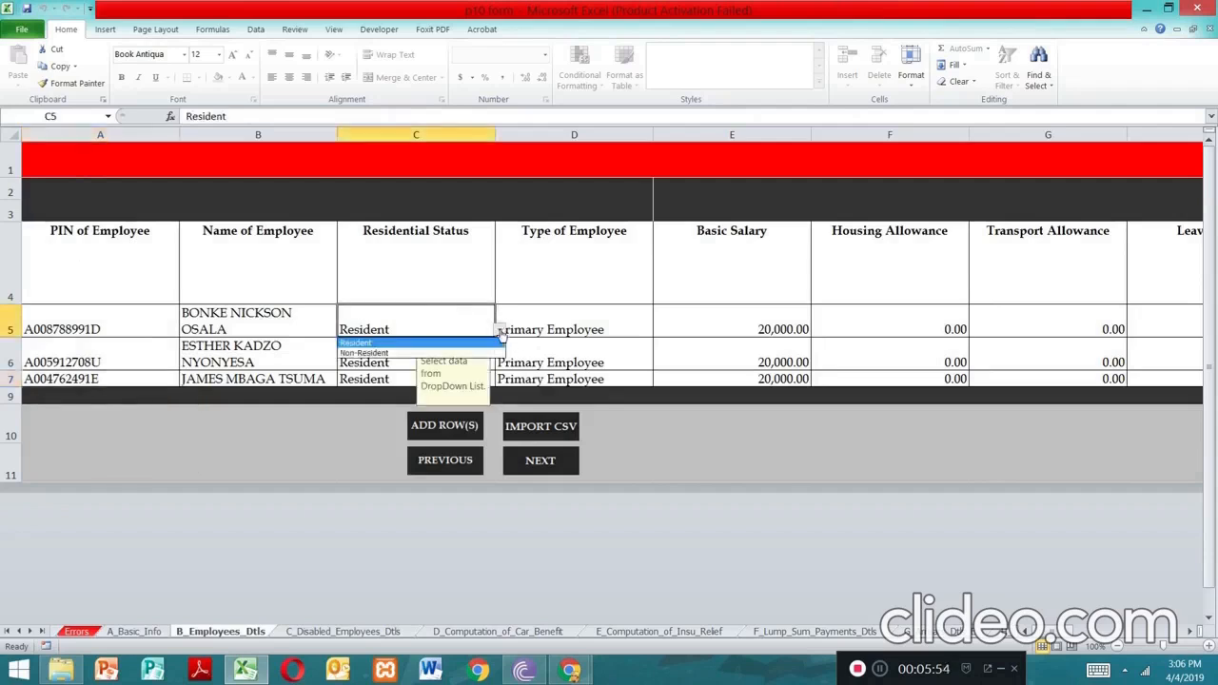
left_click(471, 343)
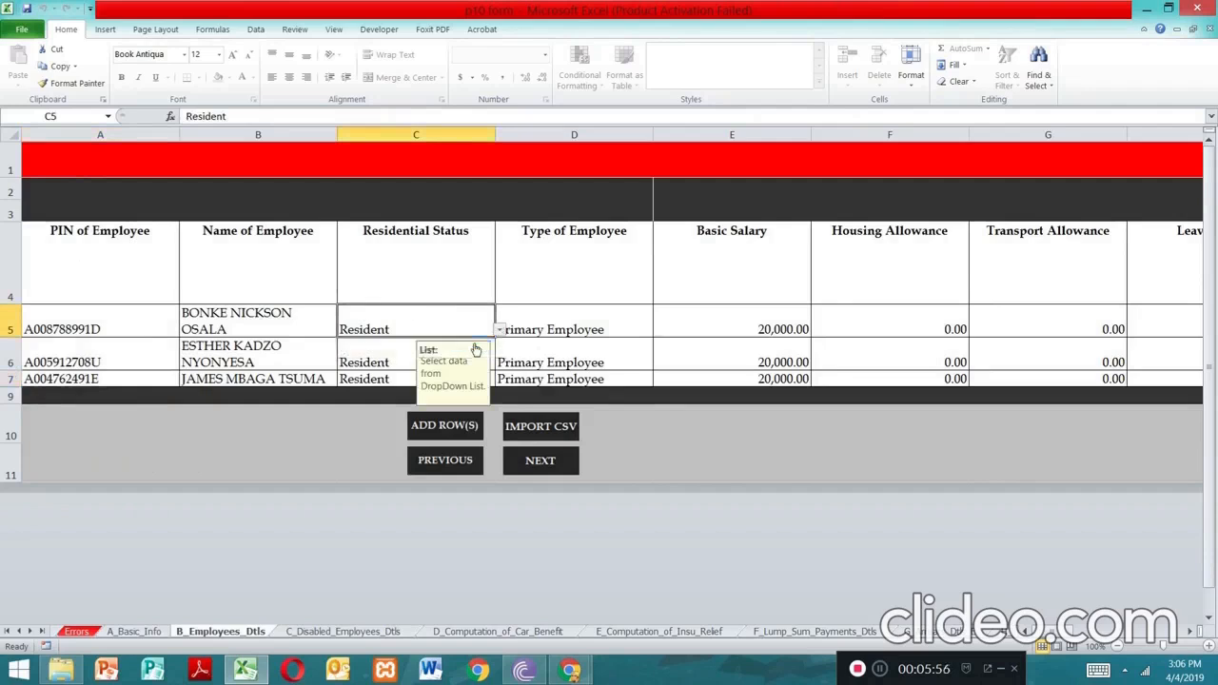
key("Tab")
left_click(475, 360)
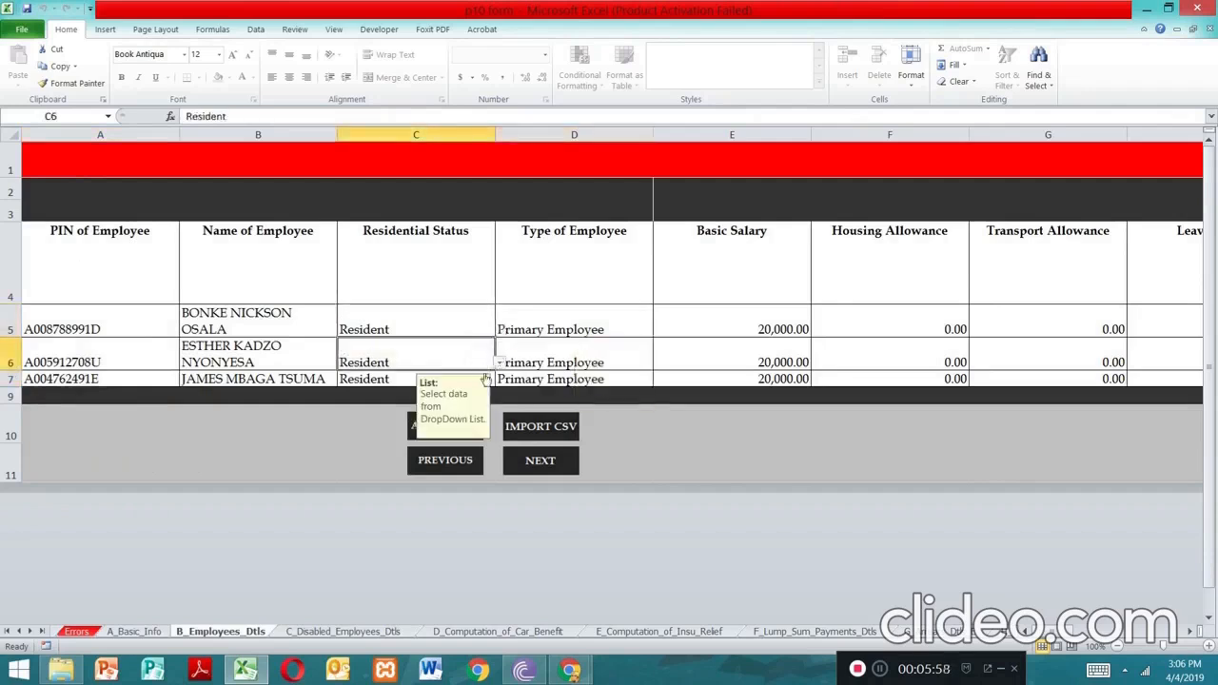
left_click(618, 326)
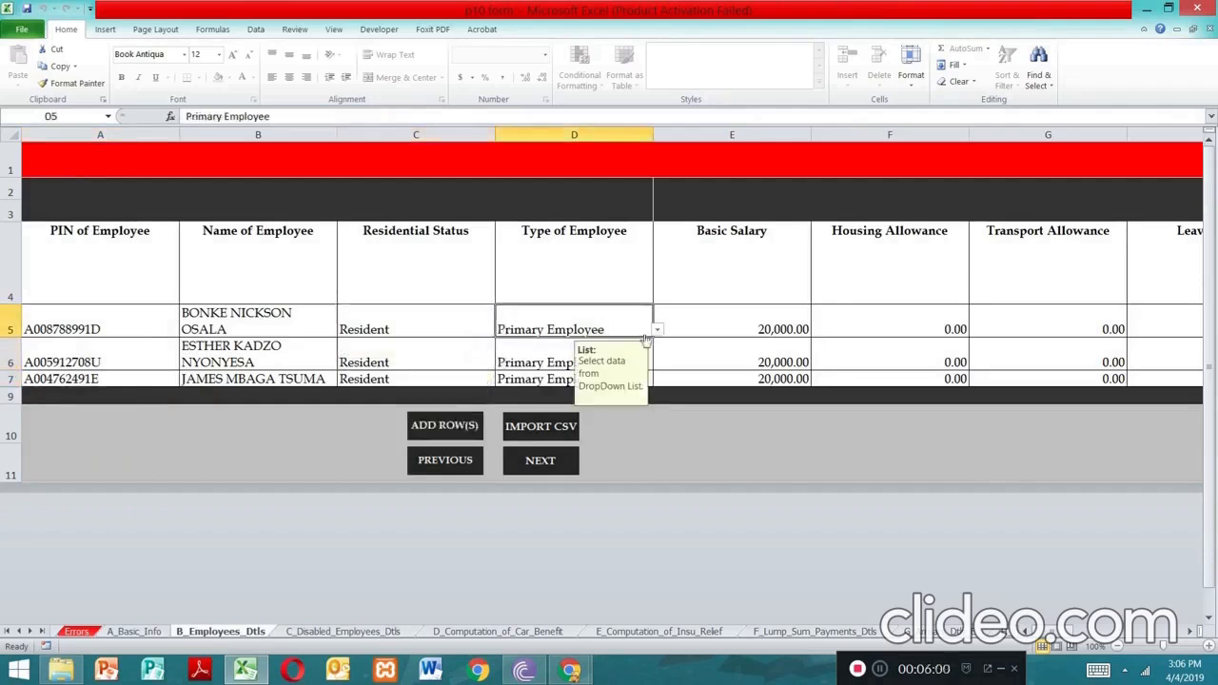
Paste 20,000.00 as basic salary for the second and third employees and review the salaries
left_click(765, 330)
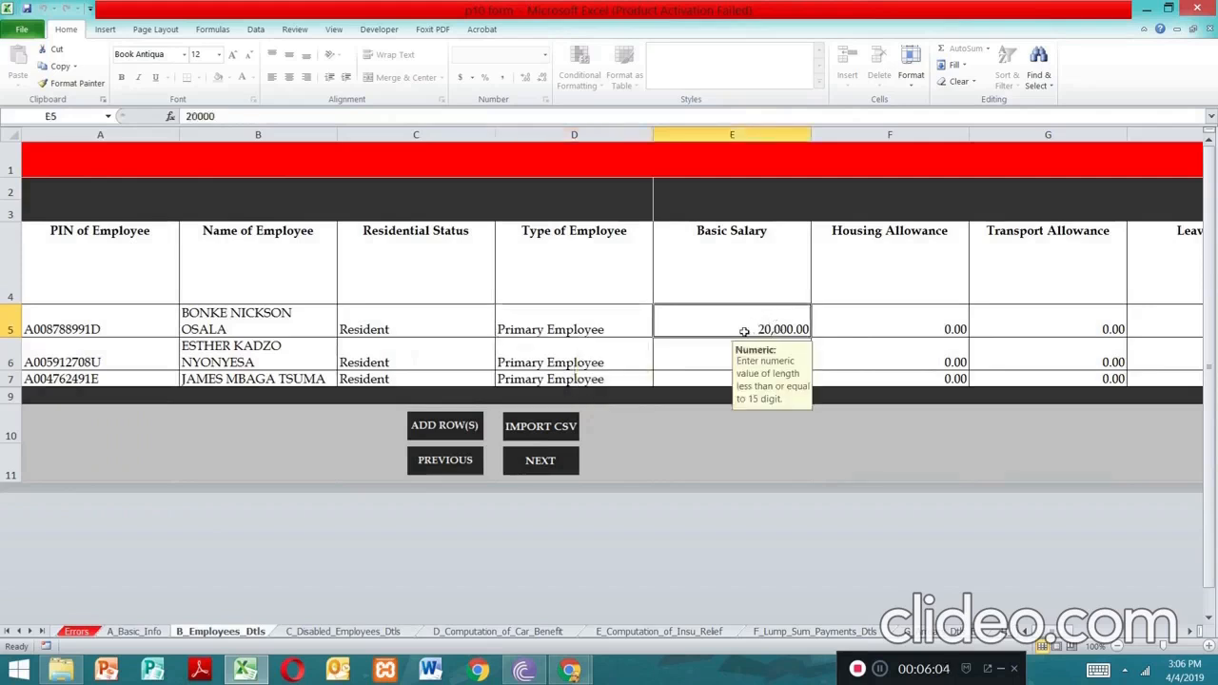
left_click(709, 358)
type("20000")
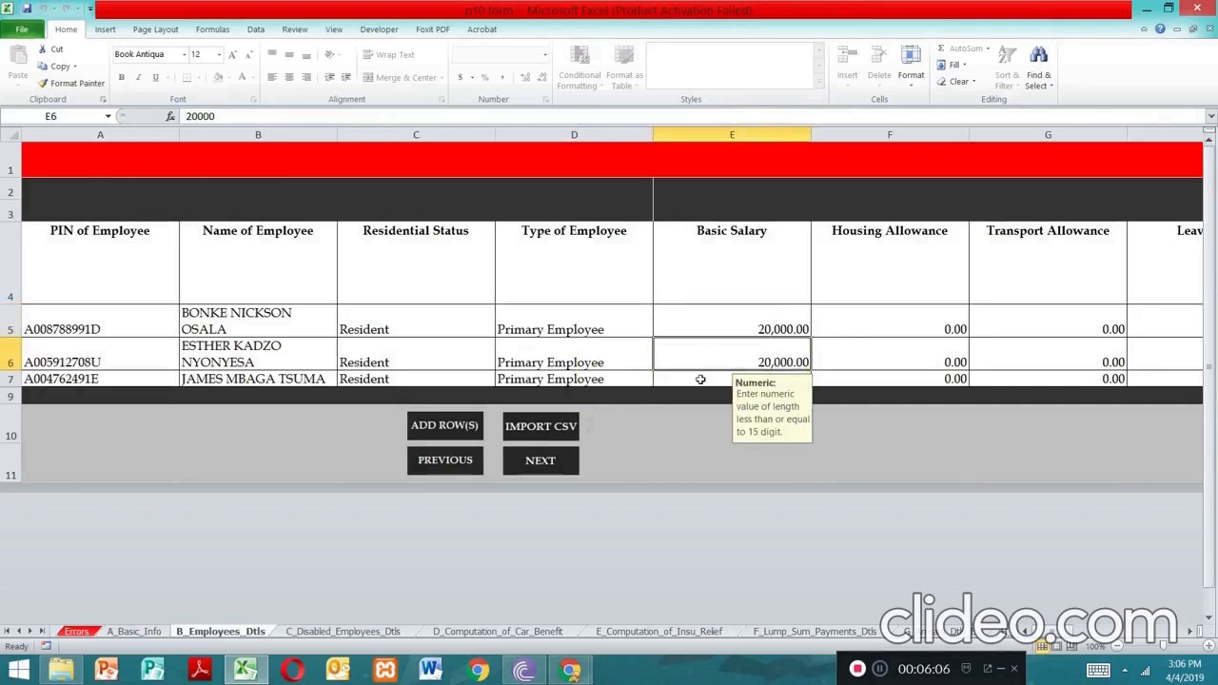
left_click(700, 380)
type("20,000.00")
left_click(699, 321)
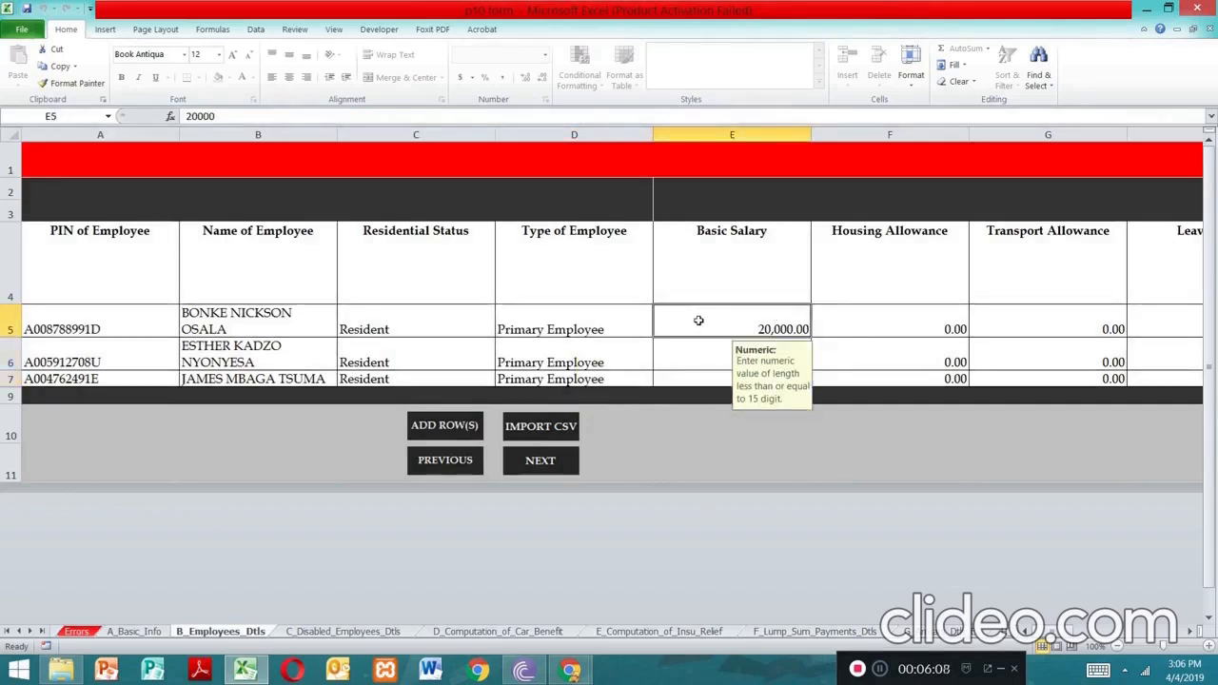
left_click(690, 348)
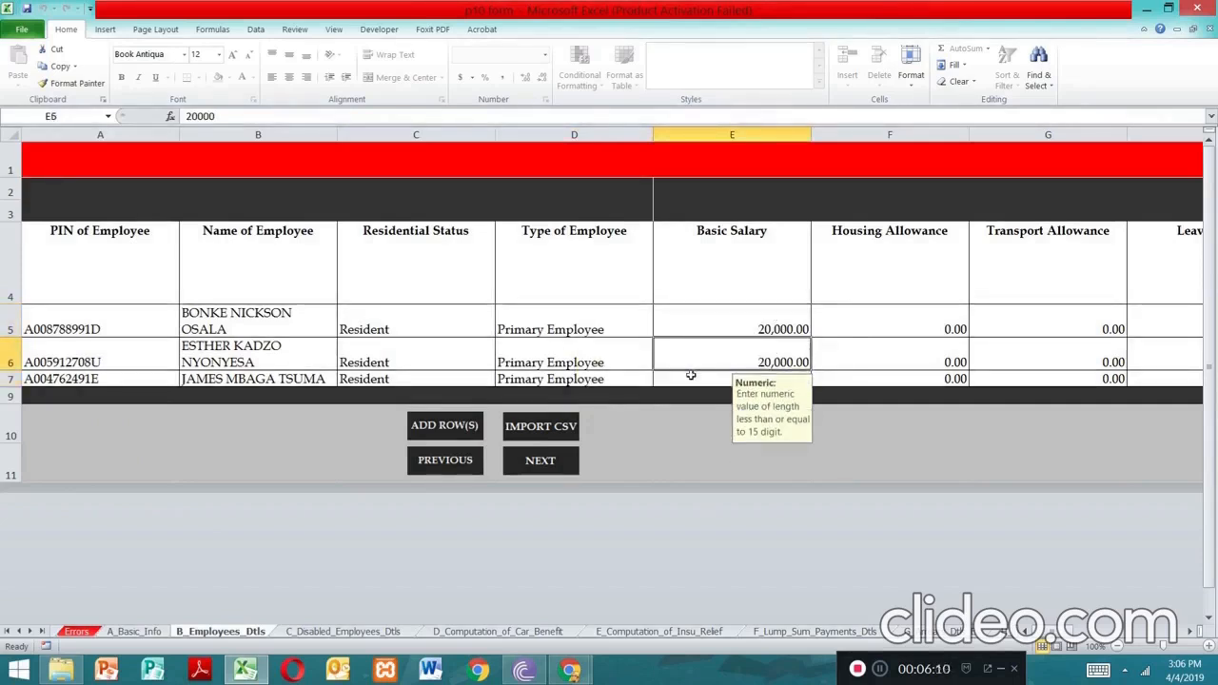
left_click(691, 379)
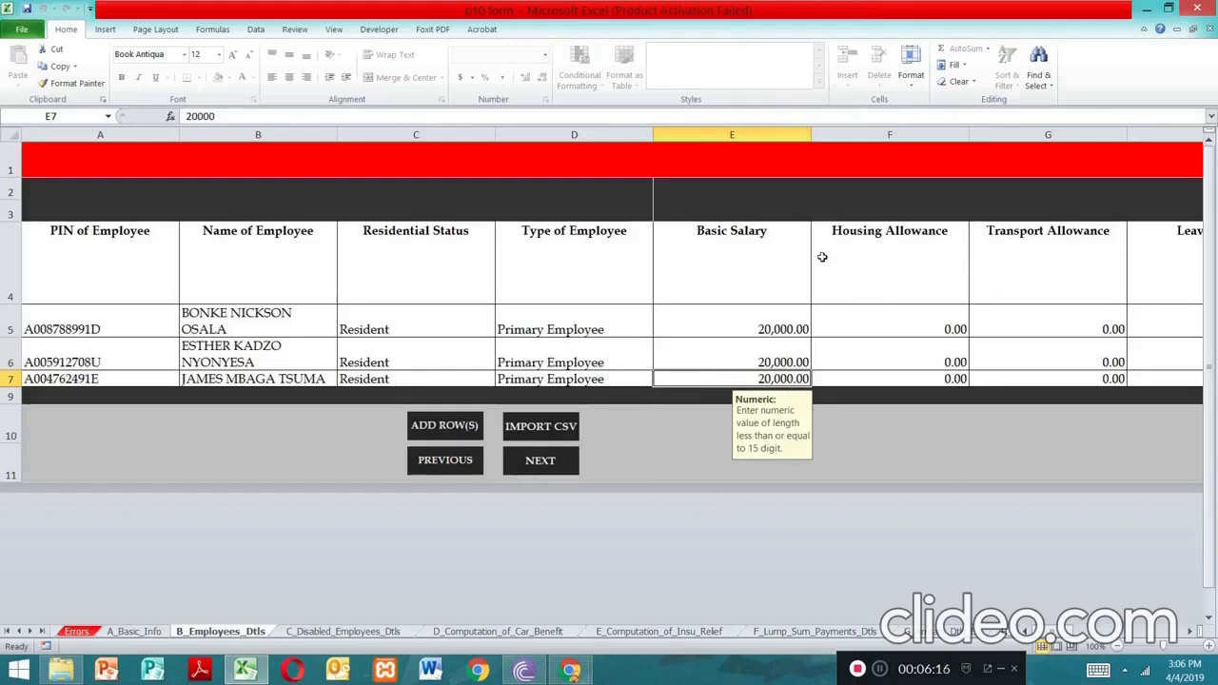
left_click(848, 324)
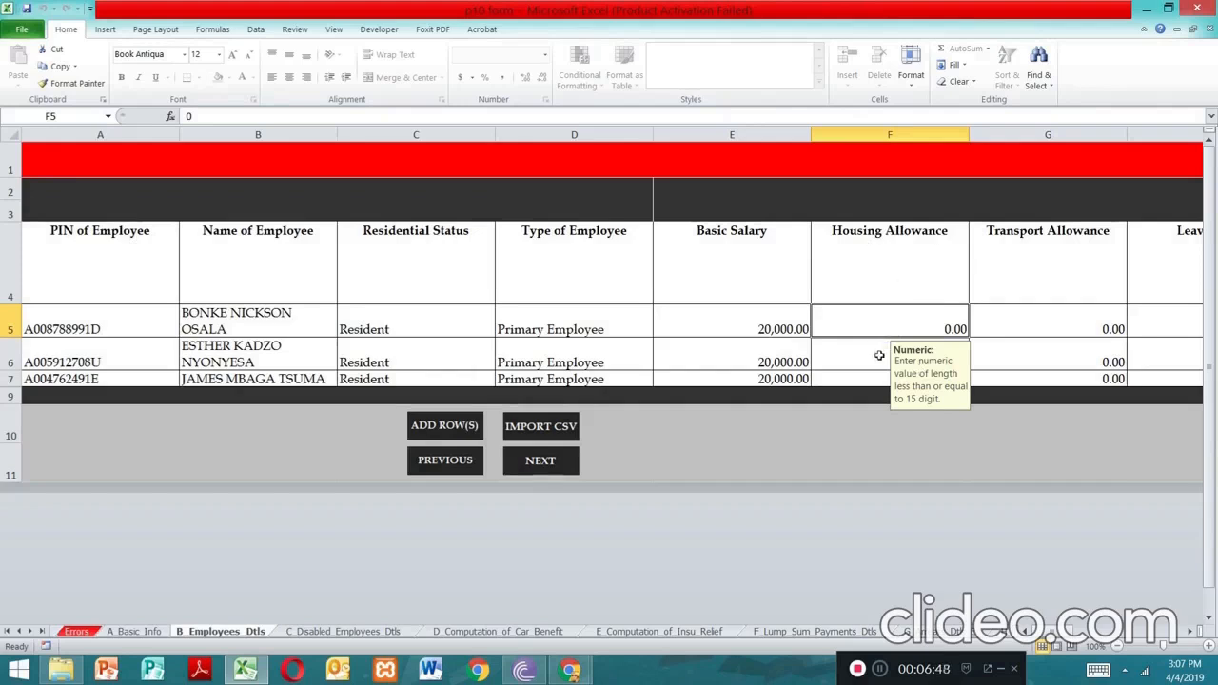
Confirm the second and third employees' housing allowances are 0.00, then move to the non-cash benefit columns
left_click(880, 354)
left_click(880, 385)
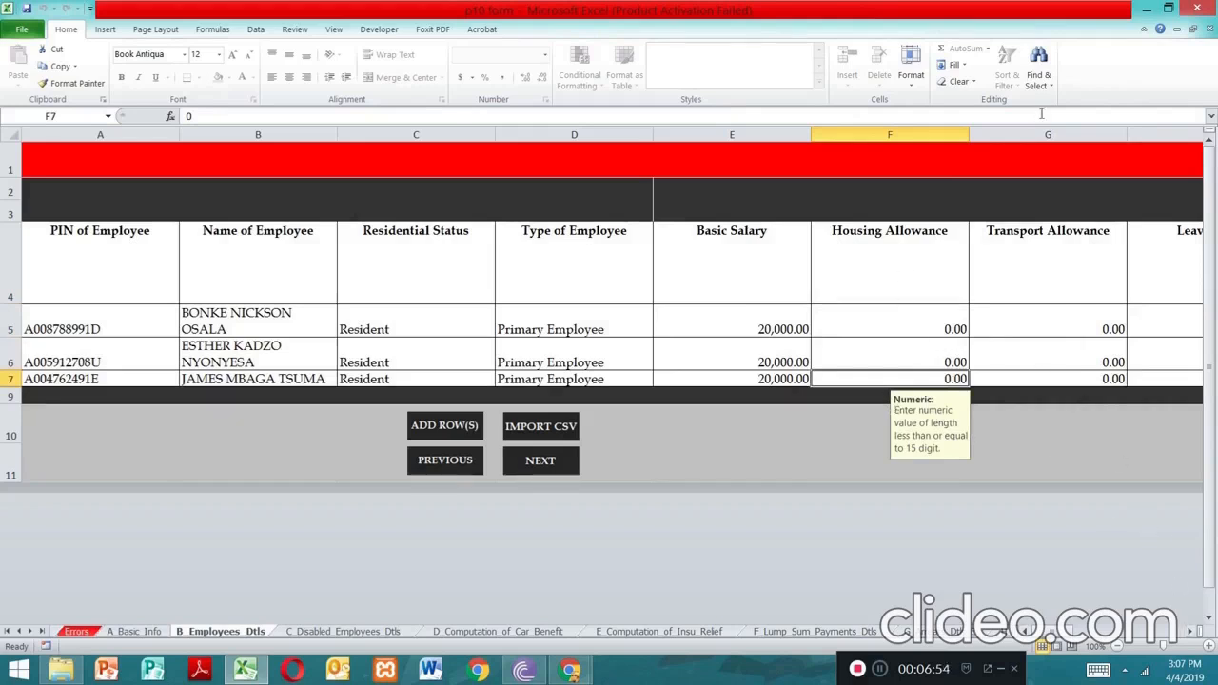
left_click(1189, 631)
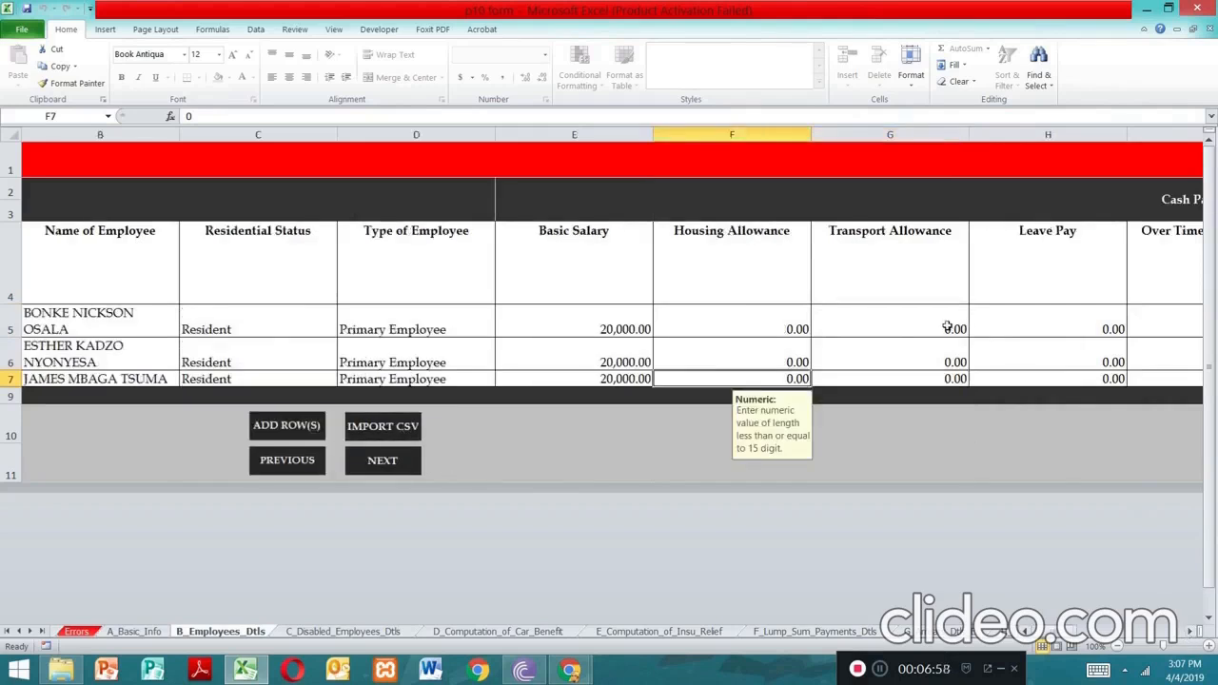
left_click(1188, 632)
left_click(1187, 633)
left_click(1187, 633)
left_click(1188, 633)
left_click(1188, 633)
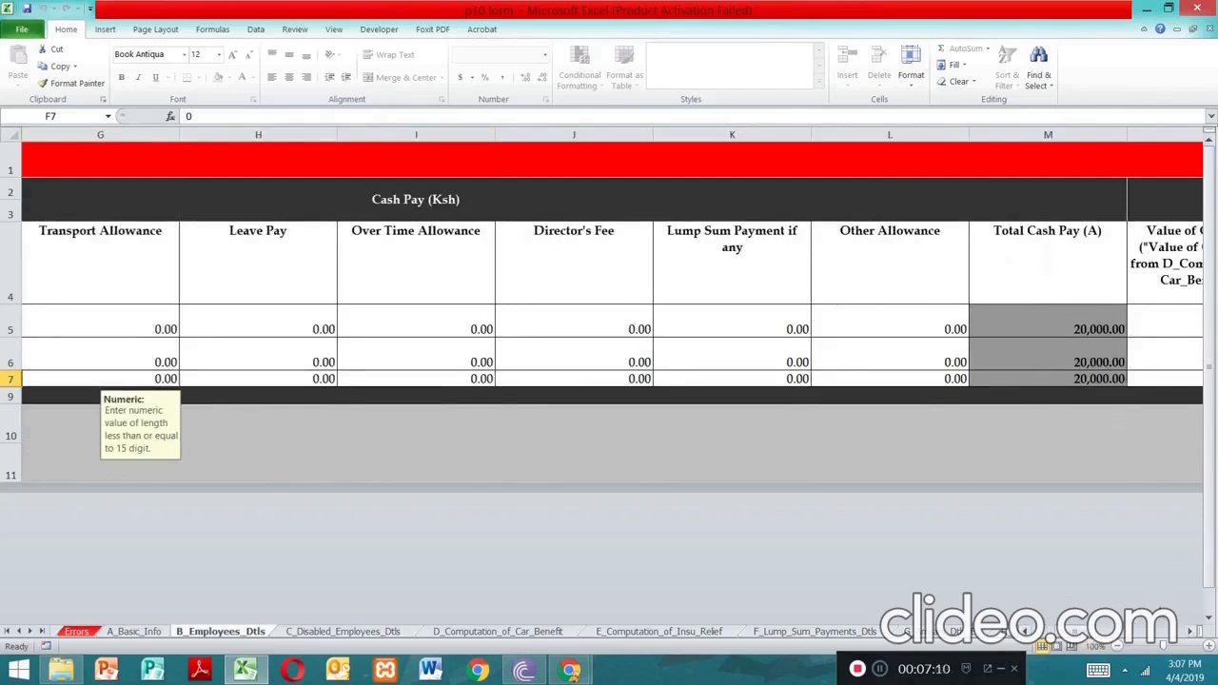
left_click(1189, 631)
left_click(1189, 632)
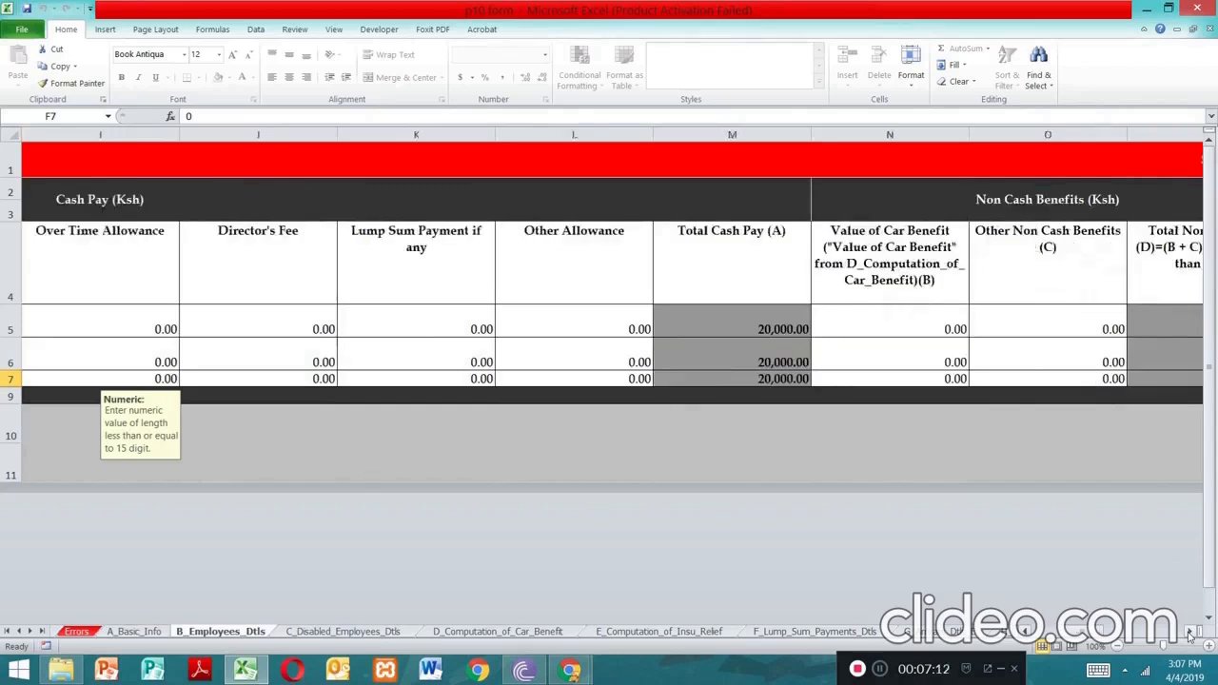
Check car benefit and other non-cash benefits are 0.00 for all three employees
left_click(918, 328)
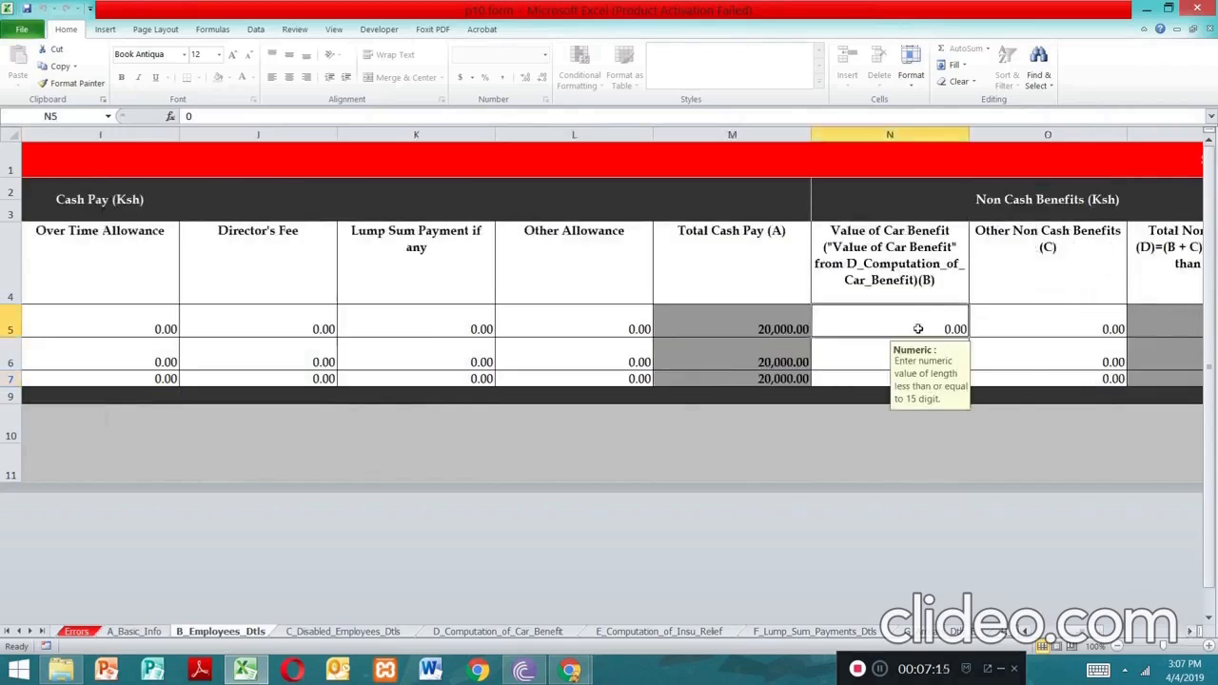
left_click(1018, 333)
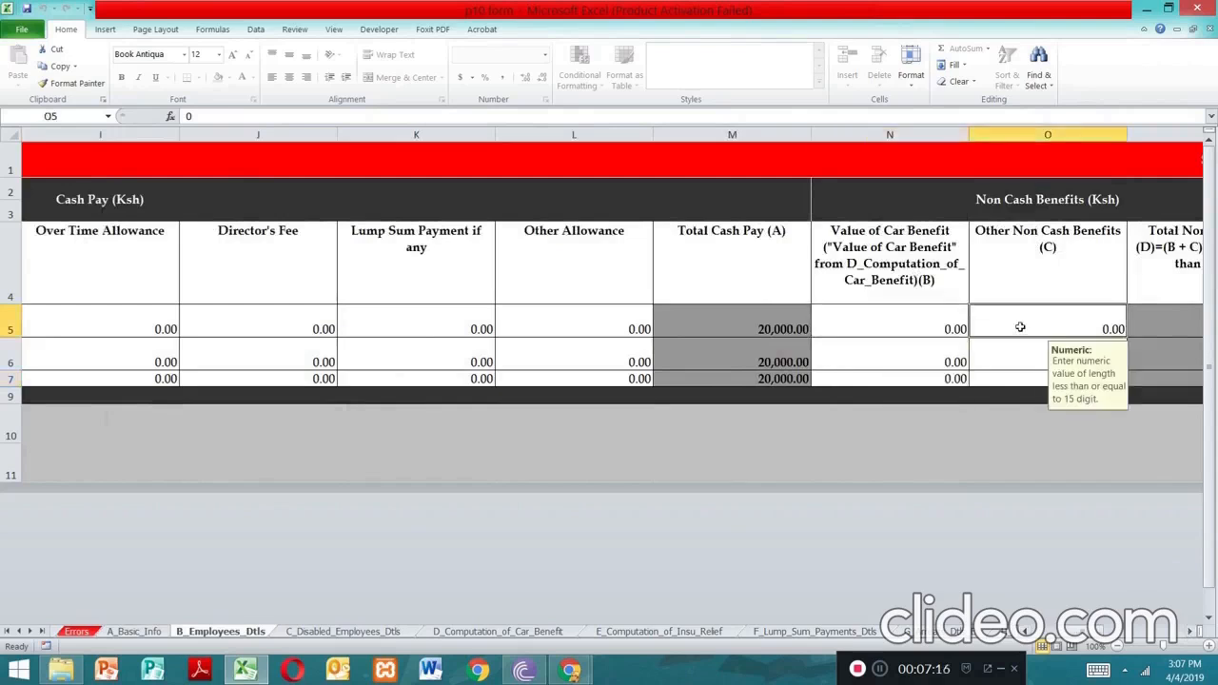
left_click(1195, 633)
left_click(1195, 633)
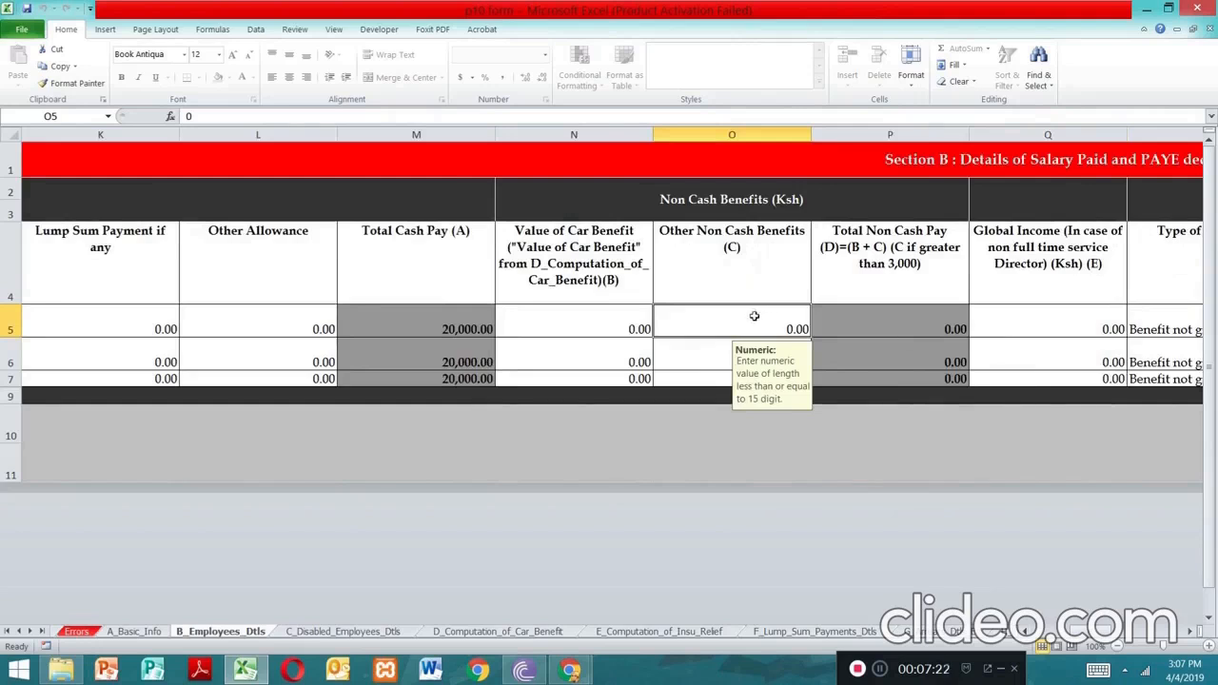
left_click(705, 352)
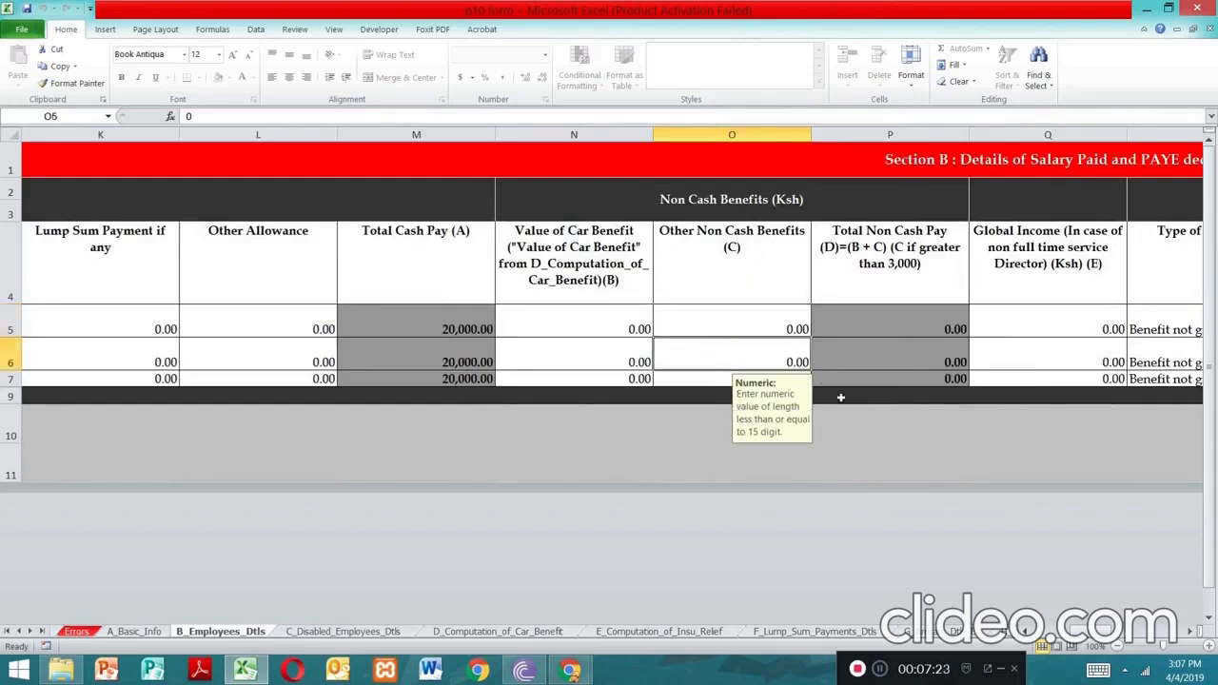
left_click(694, 381)
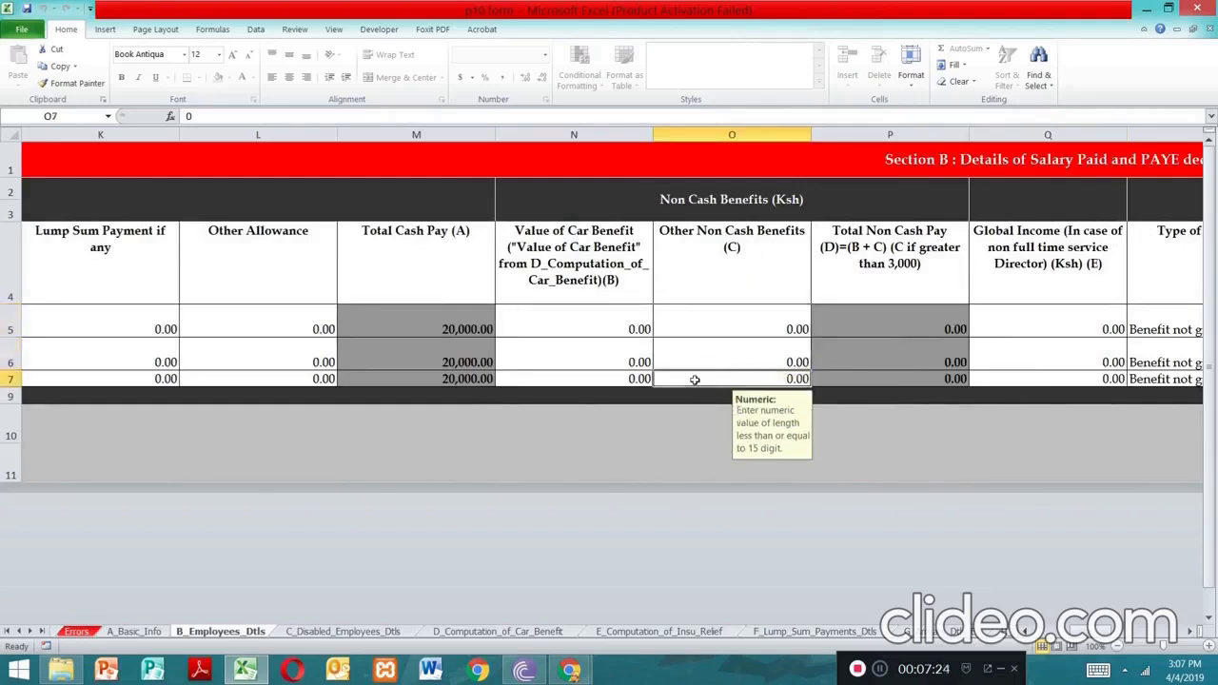
Leave Global Income at zero for all three employees, dismissing the double-click warning
double_click(1034, 324)
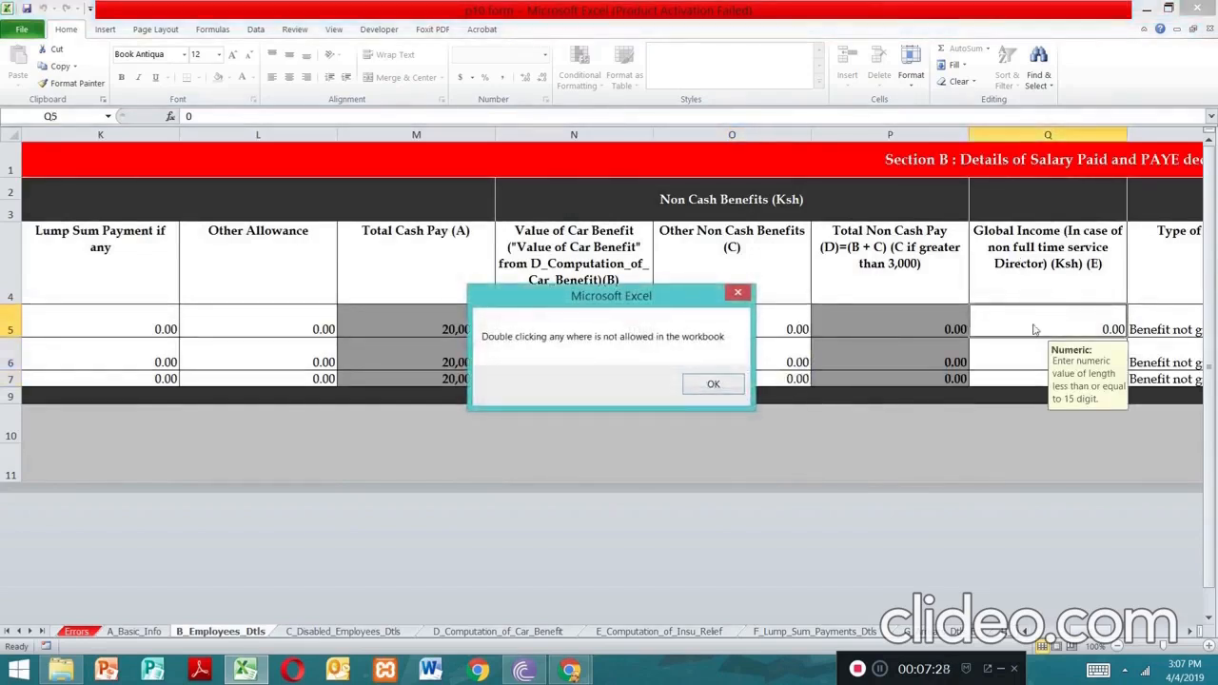
left_click(737, 294)
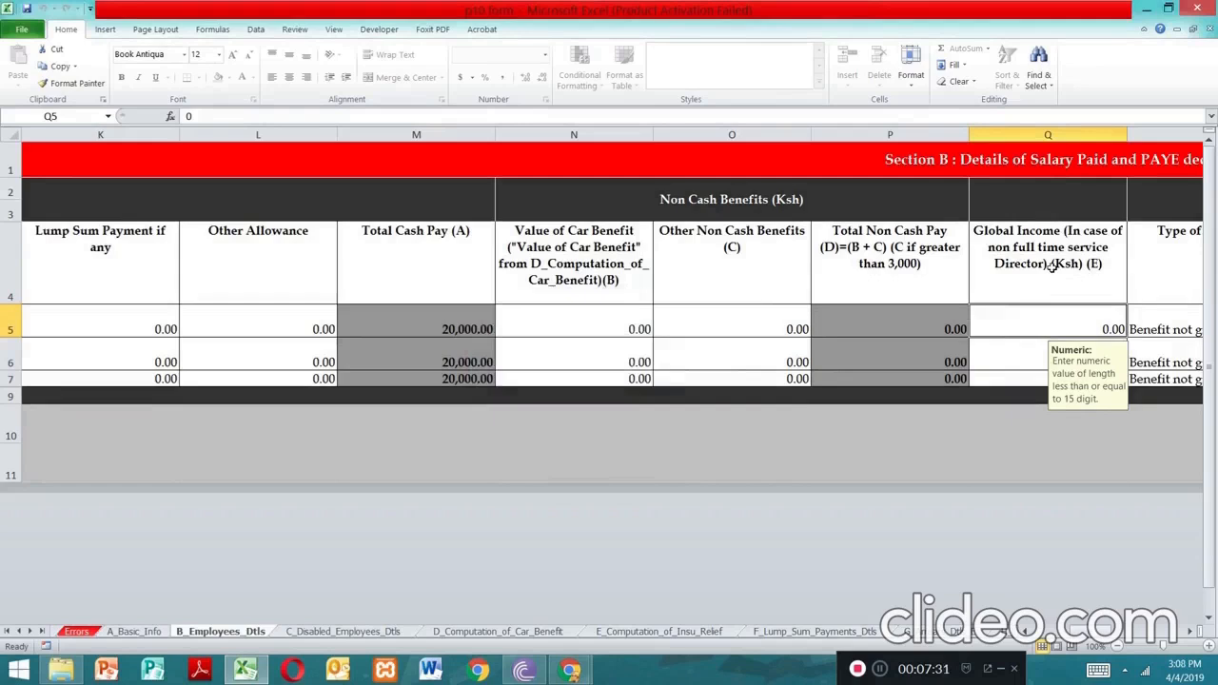
left_click(1007, 368)
left_click(1011, 381)
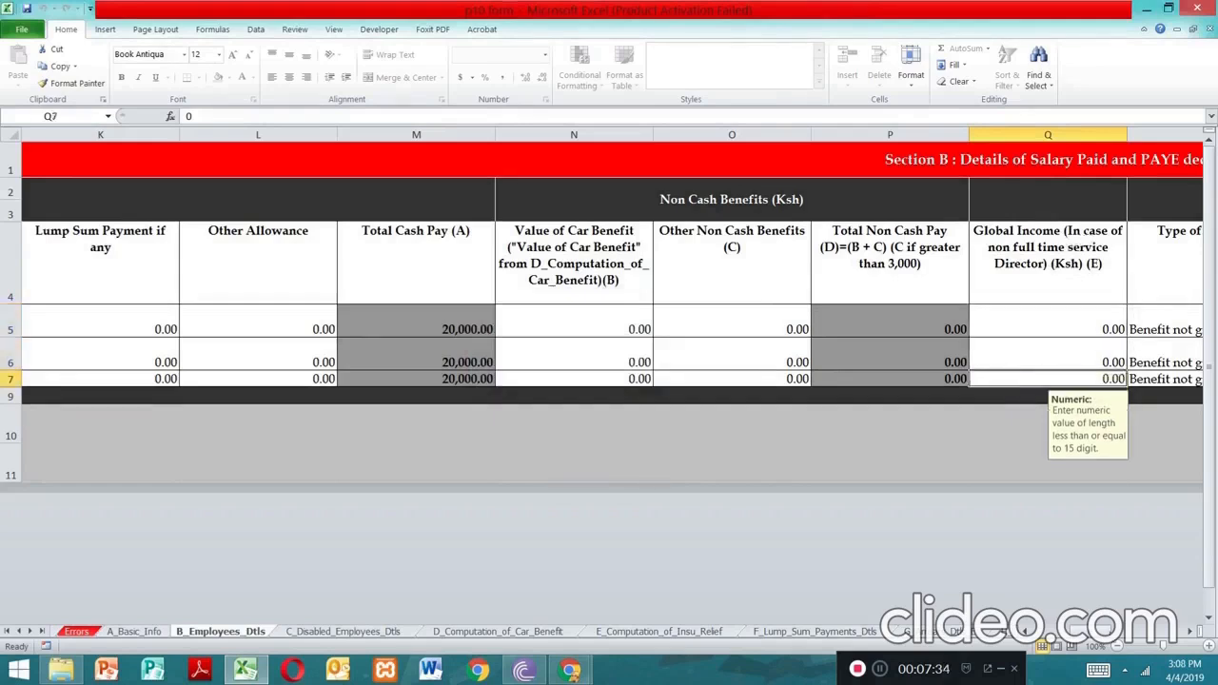
Scroll right past the housing benefit columns to the pension contribution columns
left_click(1188, 633)
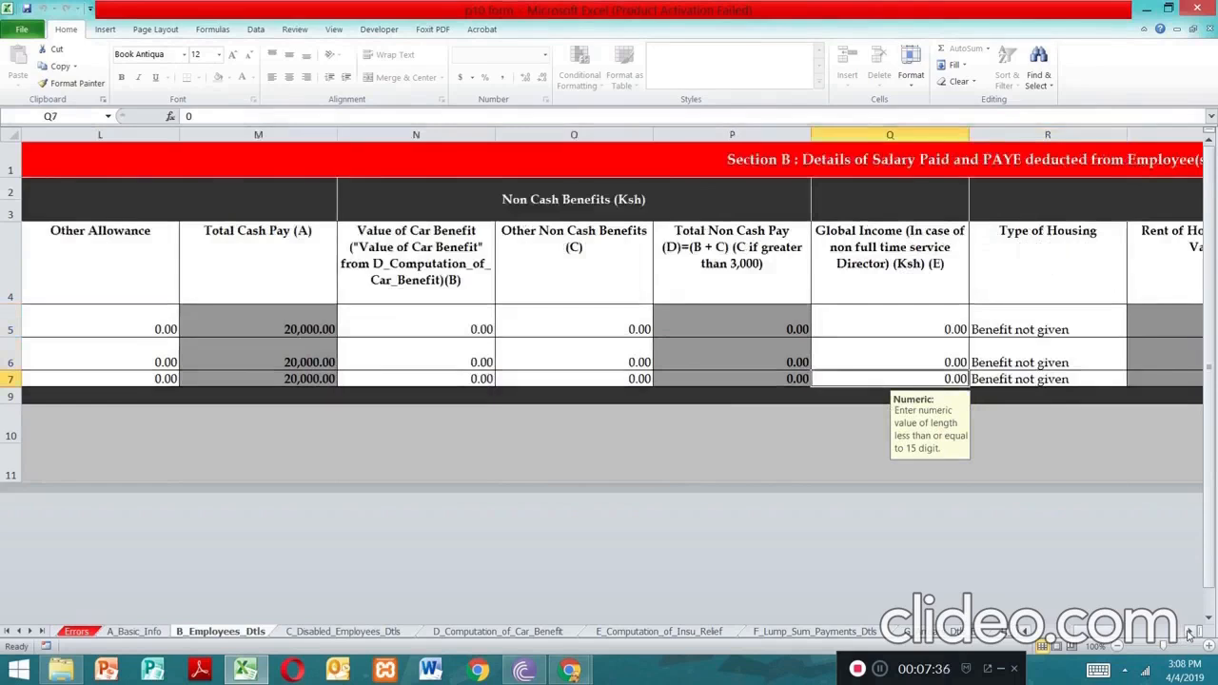
left_click(1188, 633)
left_click(1187, 632)
left_click(1188, 633)
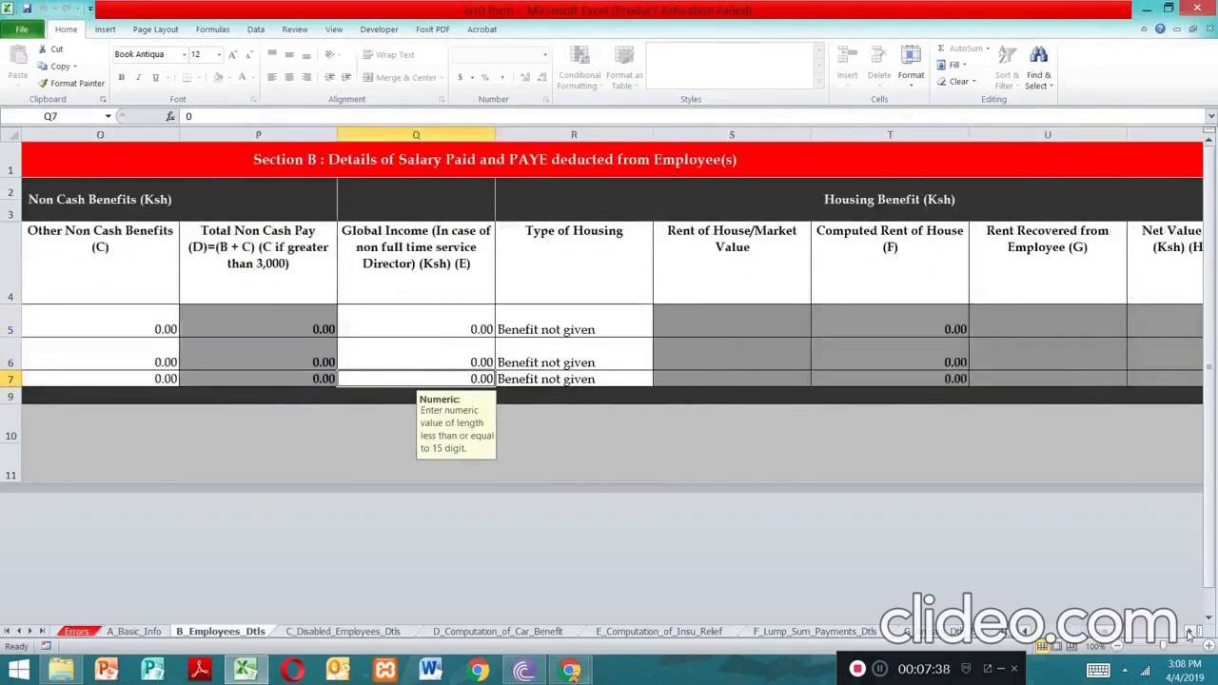
left_click(1188, 633)
left_click(1187, 633)
left_click(1187, 633)
left_click(1187, 633)
left_click(1188, 633)
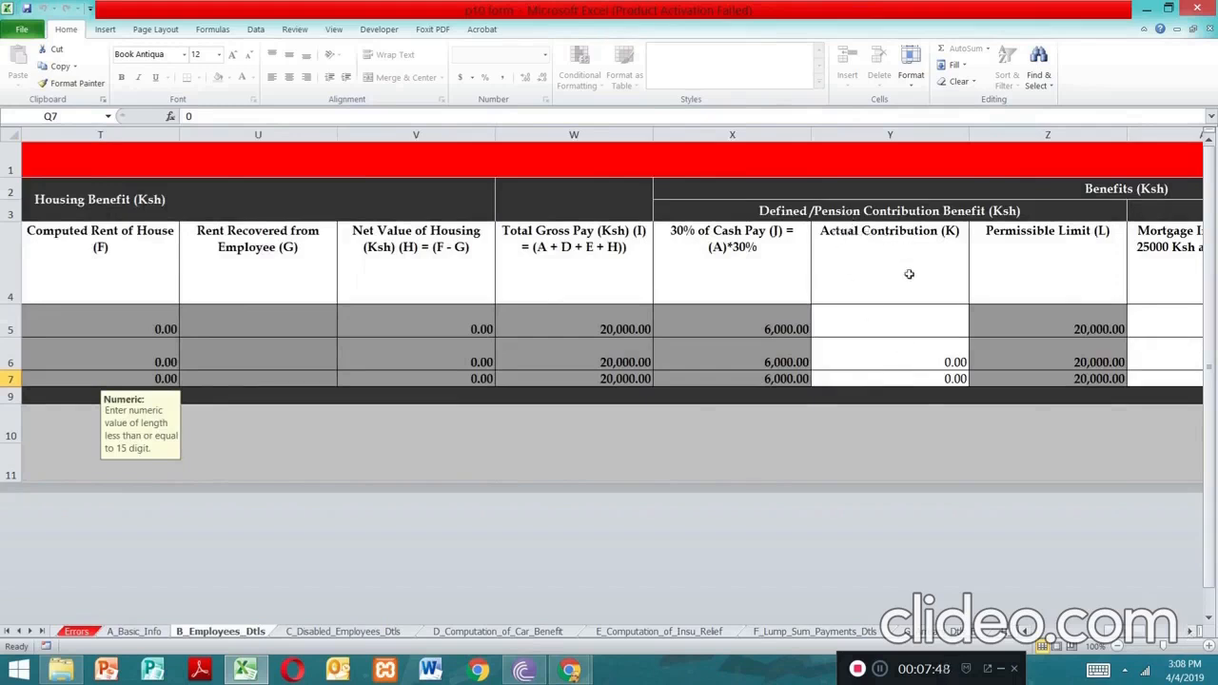
Enter 0 as the first employee's actual pension contribution
left_click(912, 329)
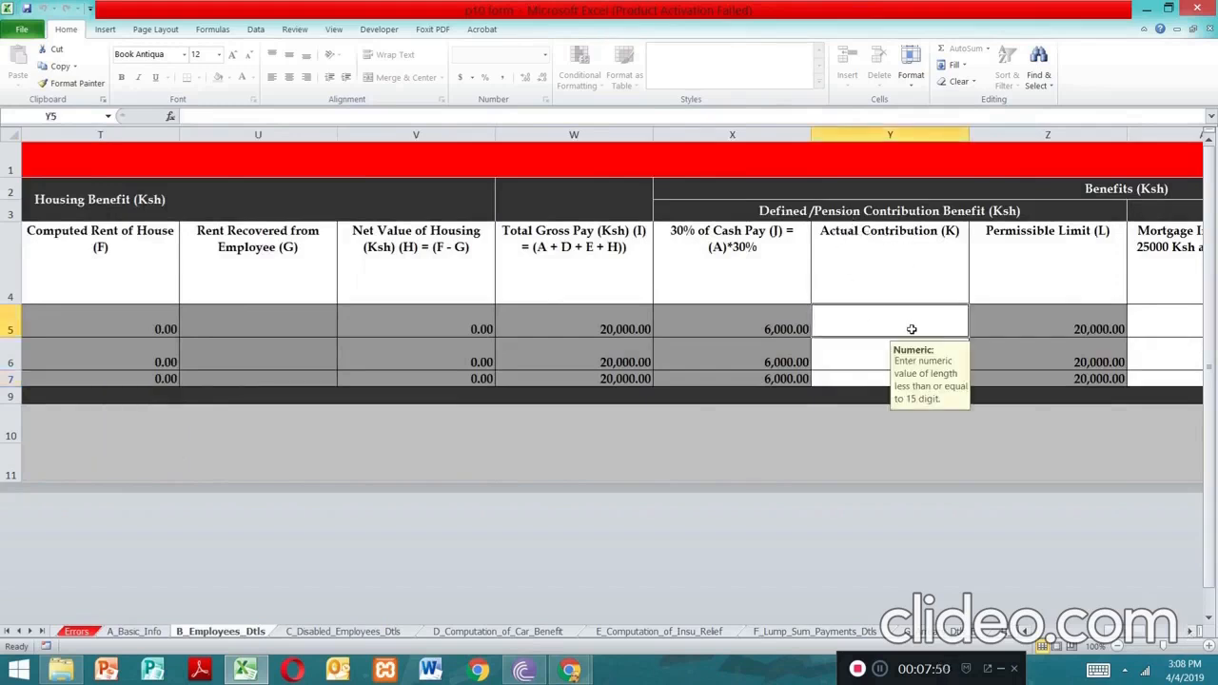
double_click(912, 328)
left_click(738, 294)
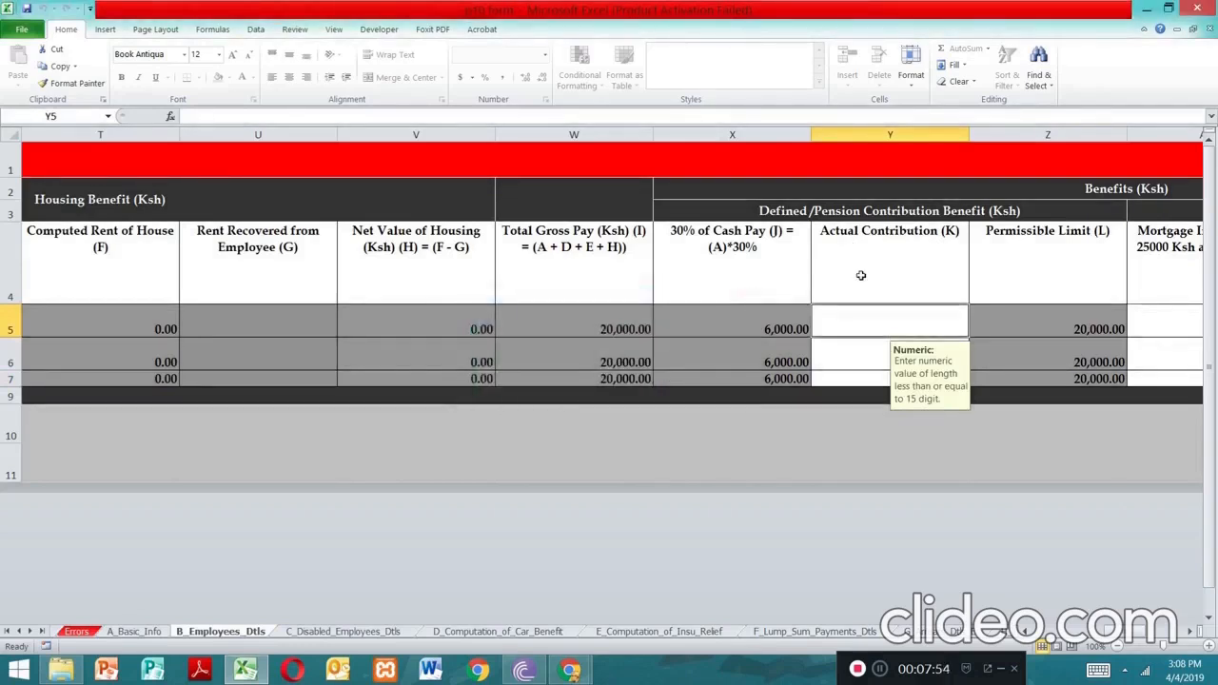
type("0")
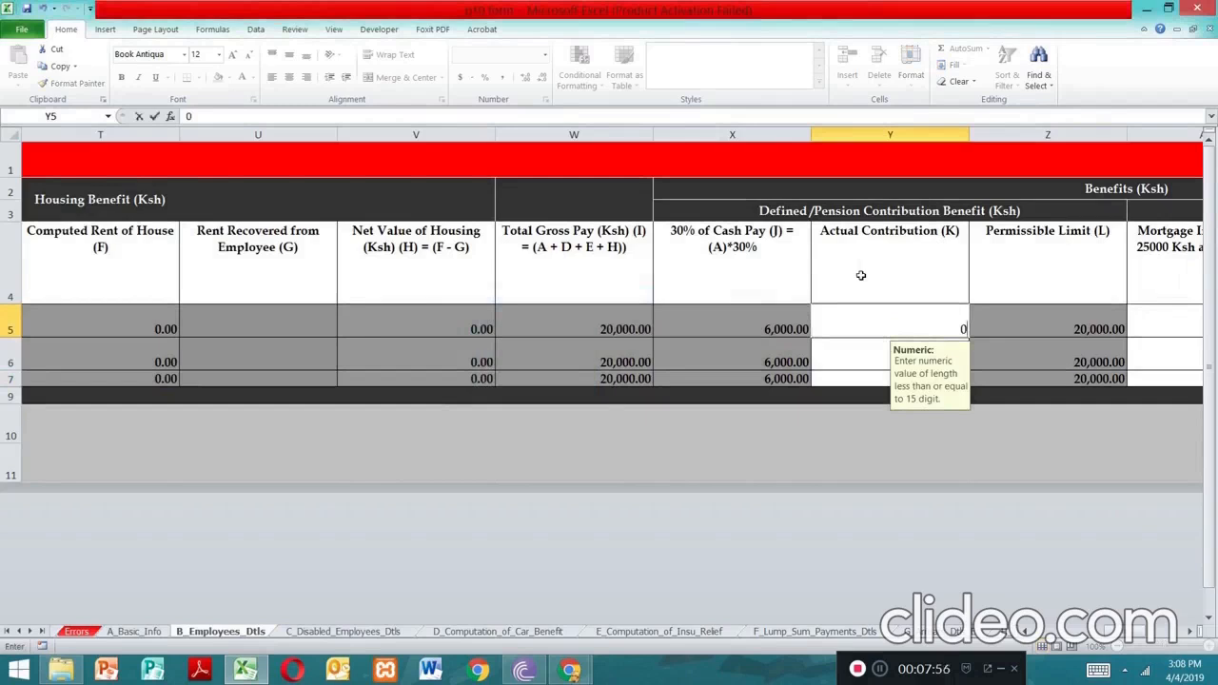
key("Tab")
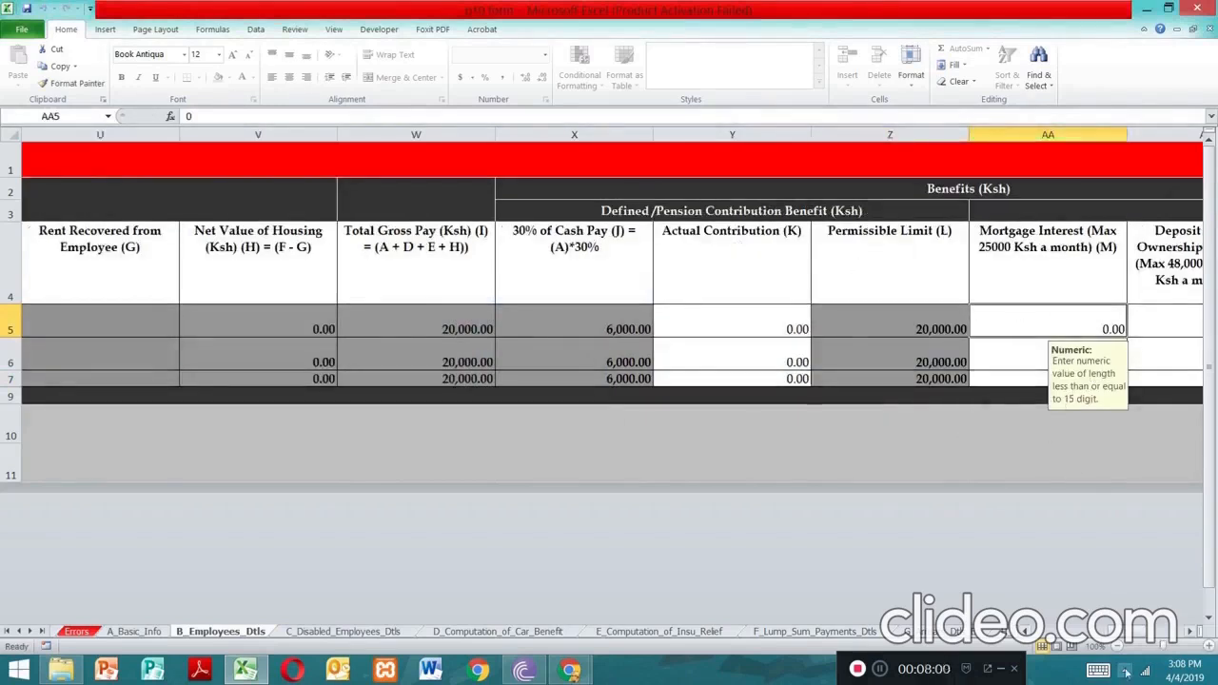
Enter 1408 as the first employee's monthly personal relief
left_click(1189, 632)
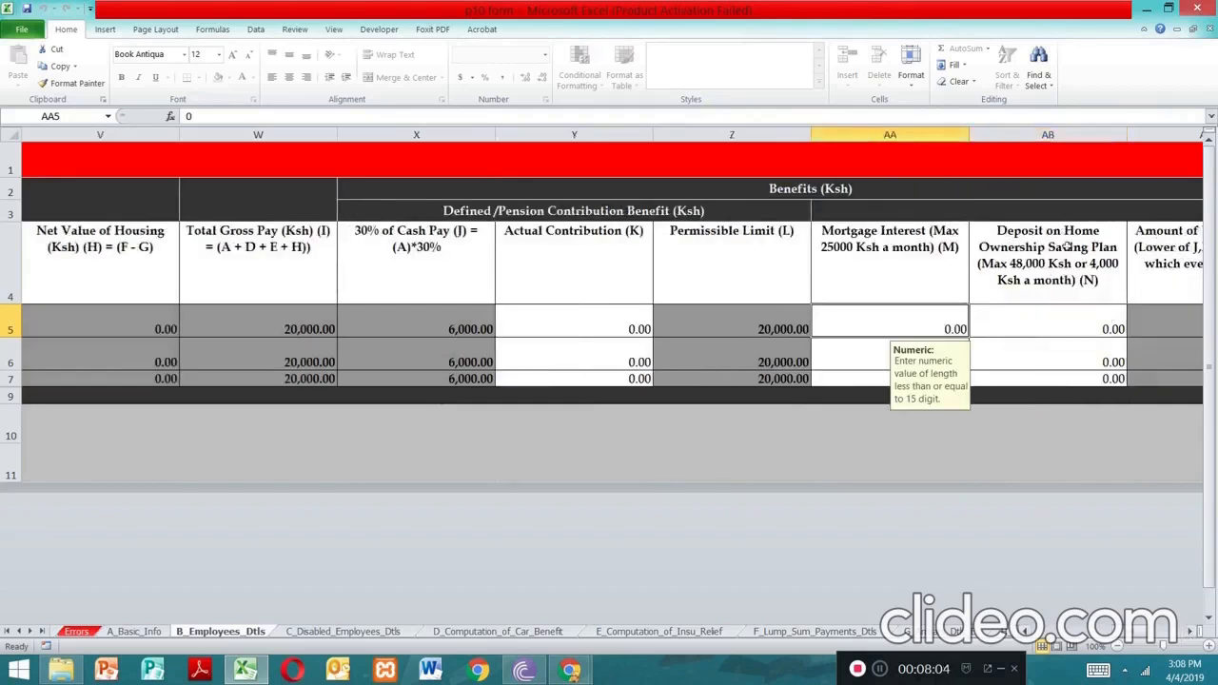
left_click(1187, 636)
double_click(1187, 636)
left_click(1187, 636)
left_click(1187, 636)
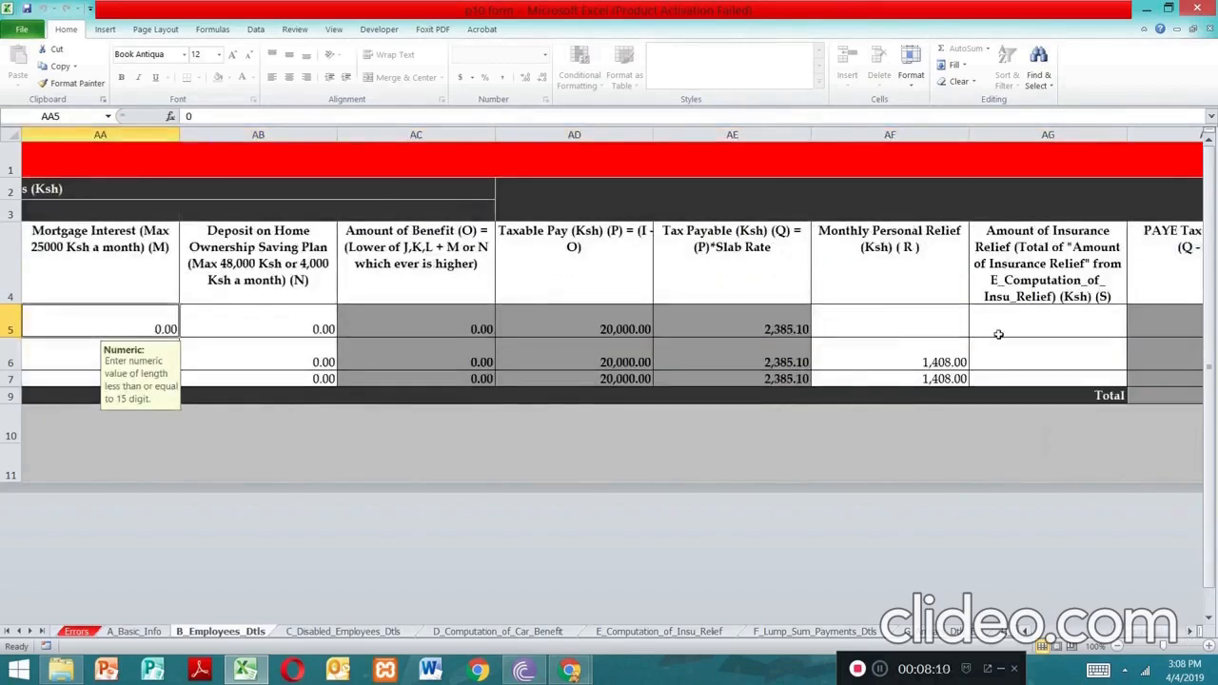
left_click(850, 328)
type("1408")
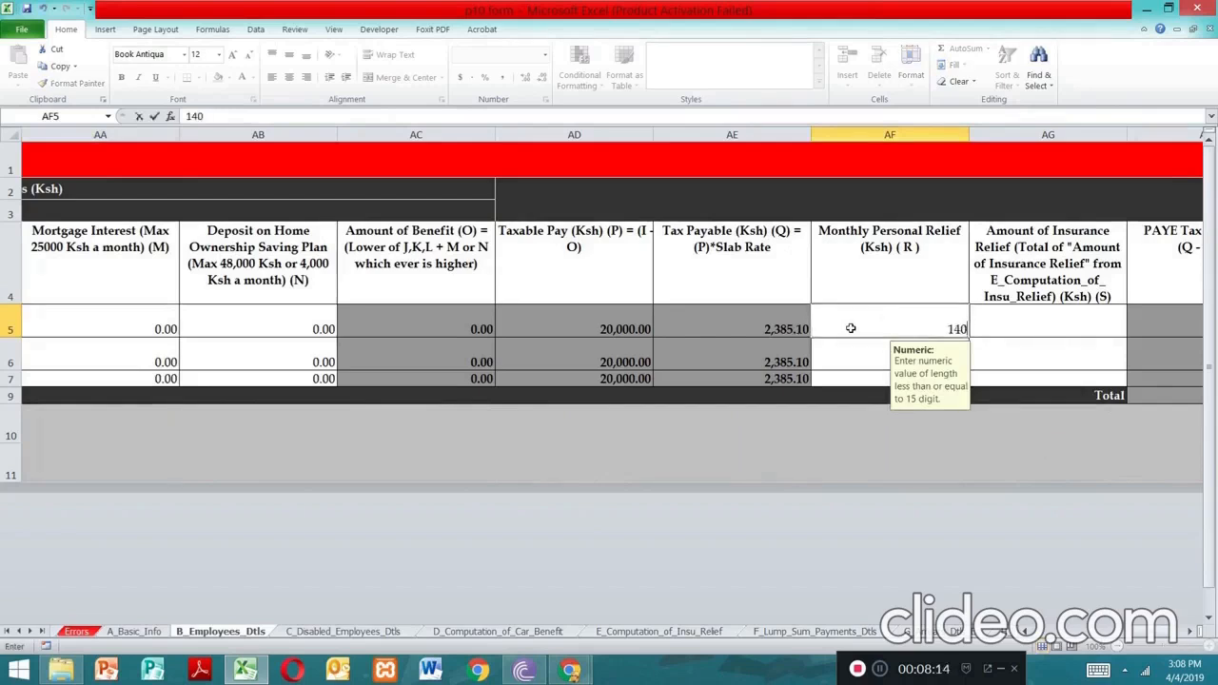
left_click(1008, 335)
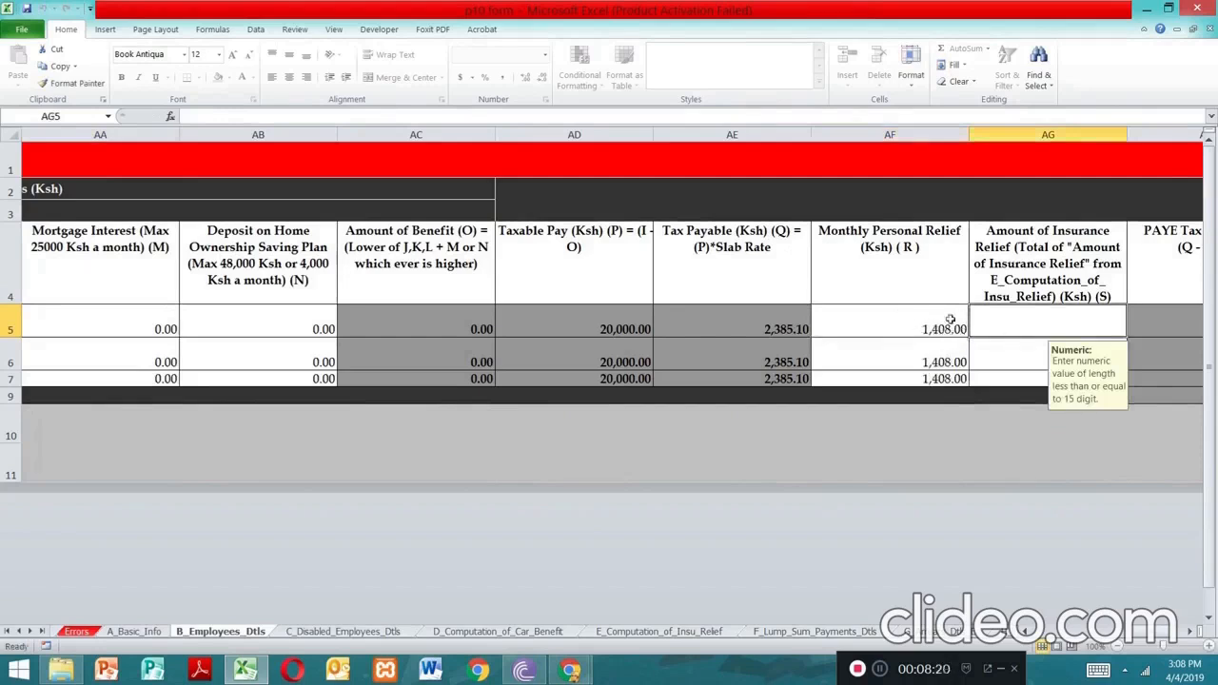
Step through the employees' insurance relief cells, leaving them blank
left_click(1009, 363)
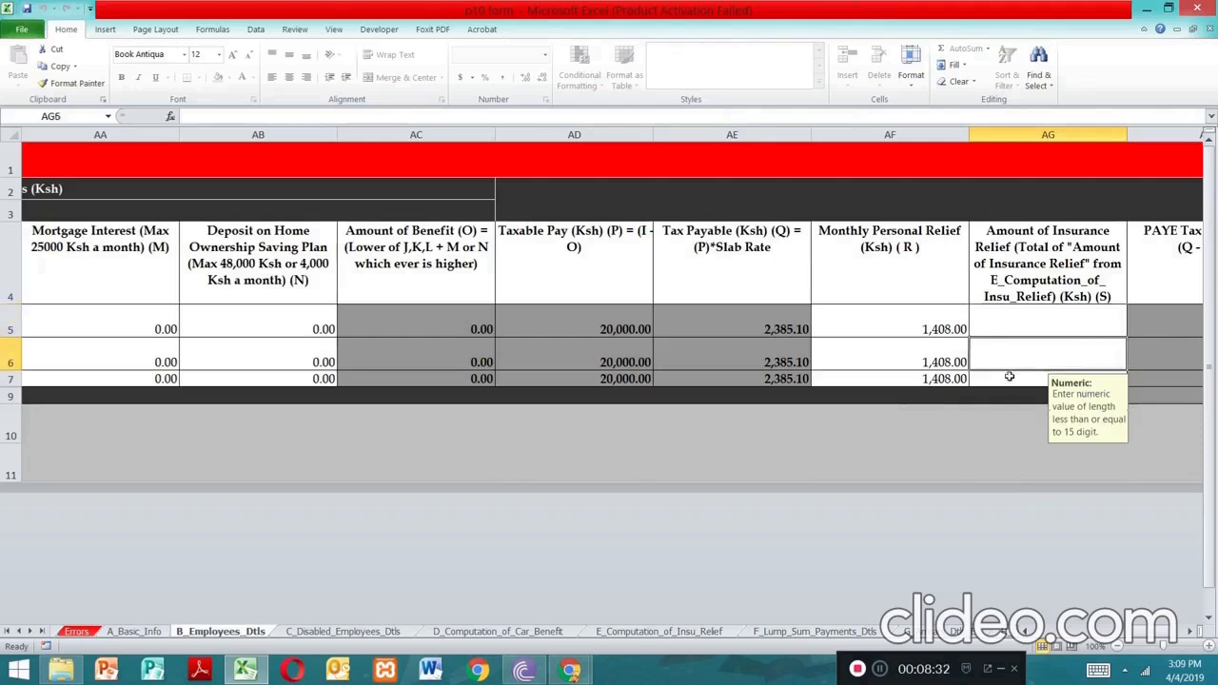
left_click(1010, 378)
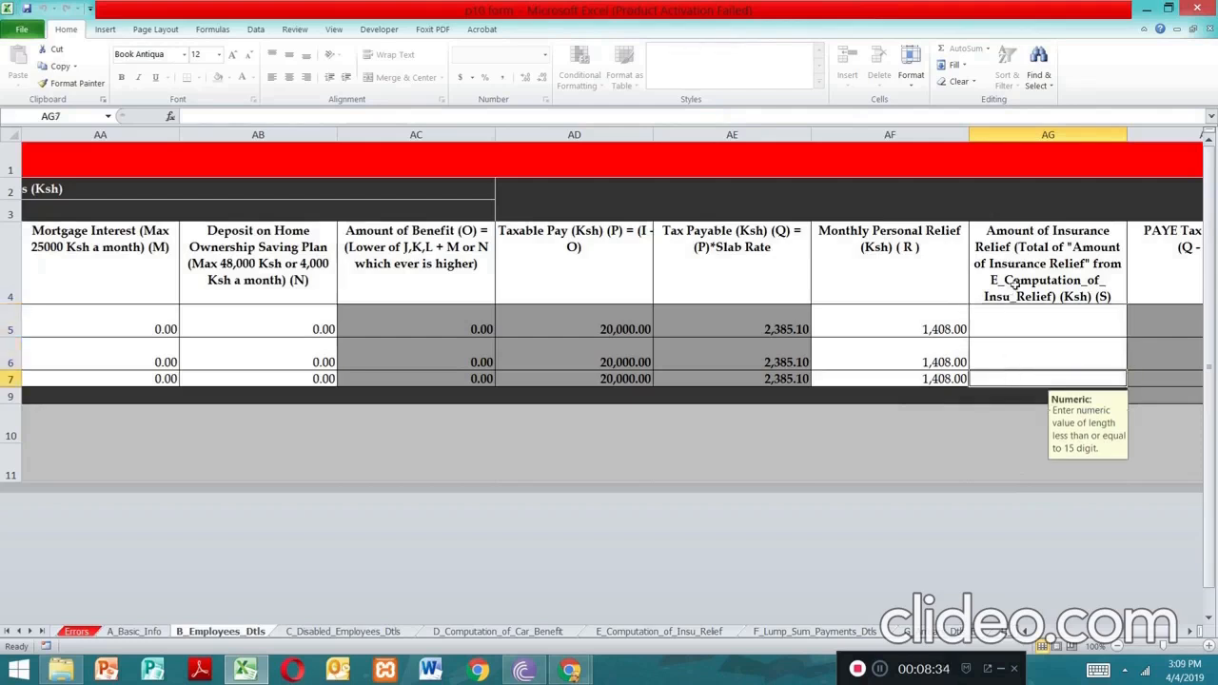
left_click(1030, 324)
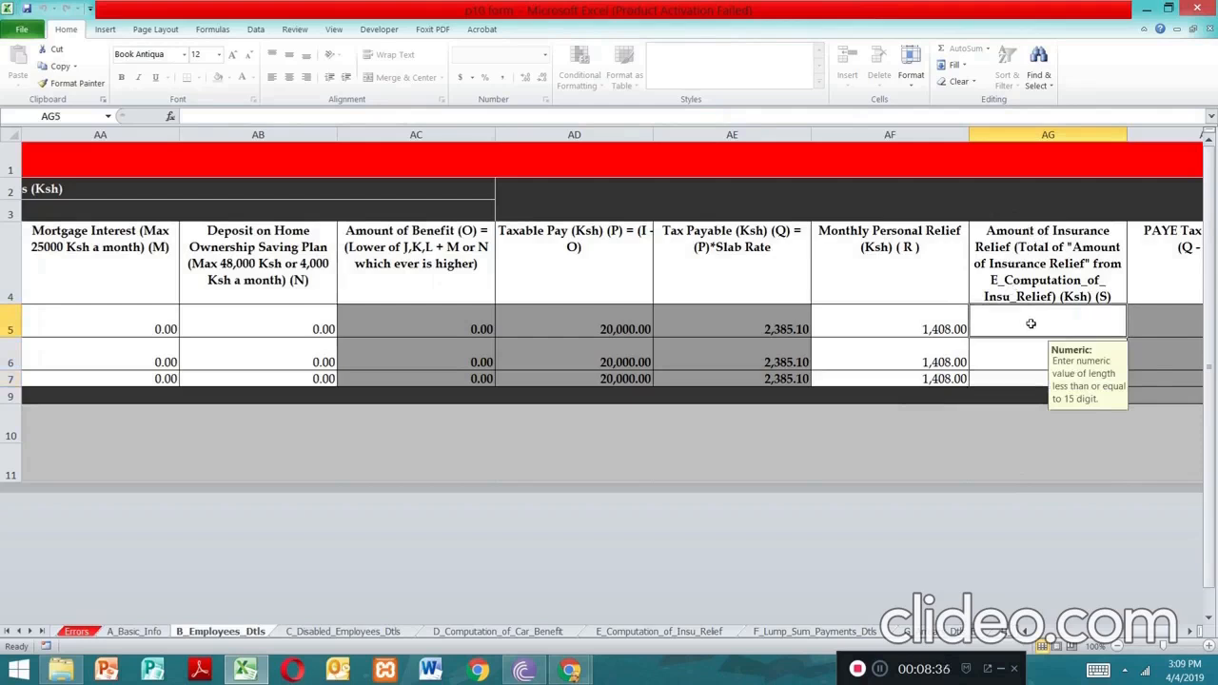
left_click(1022, 354)
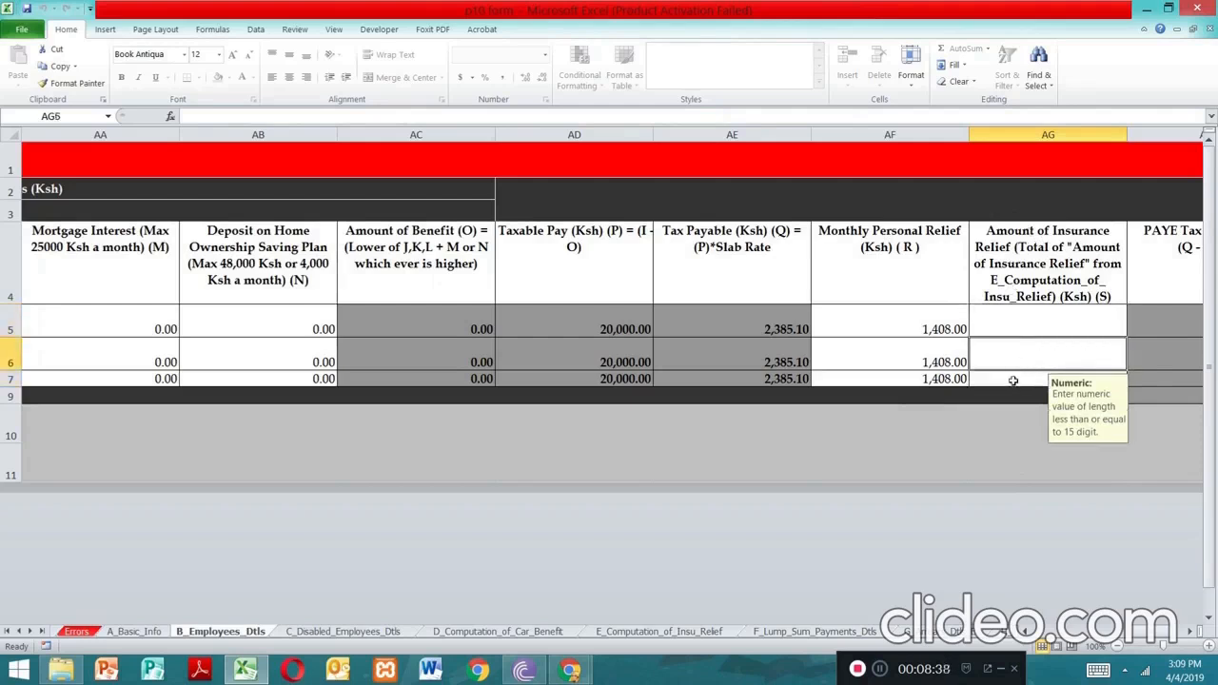
Pass the third insurance relief cell and select the first employee's Self Assessed PAYE Tax cell beside PAYE 977.10
left_click(1014, 379)
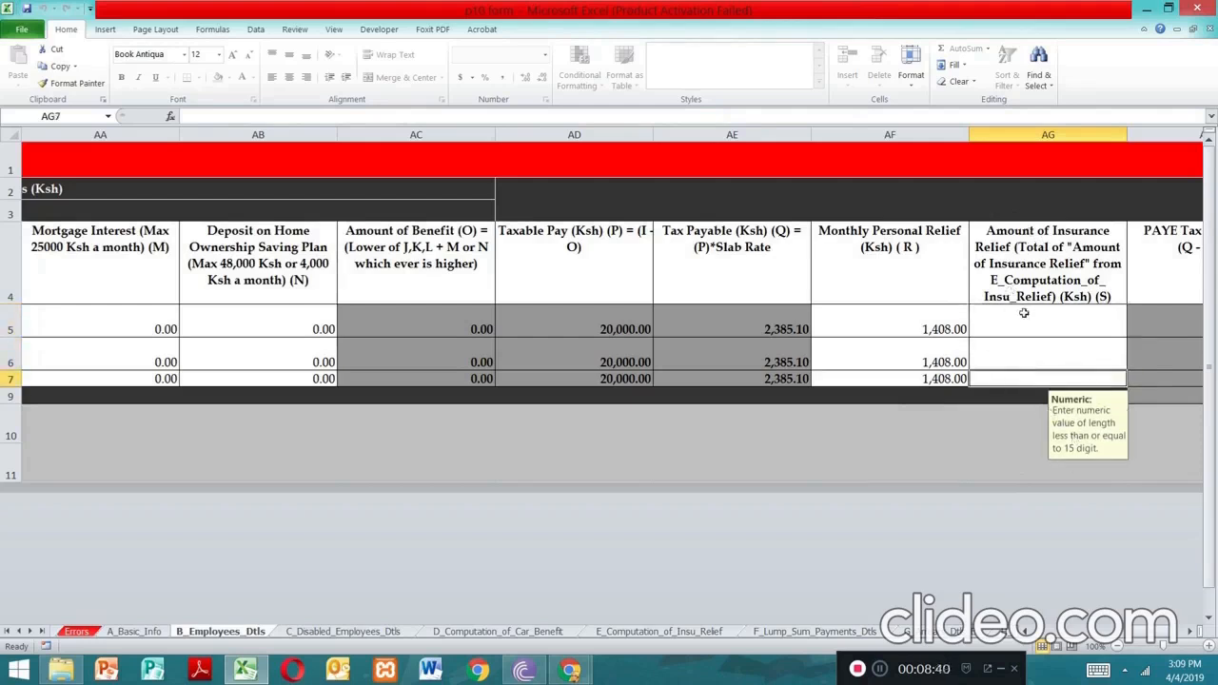
left_click(1196, 631)
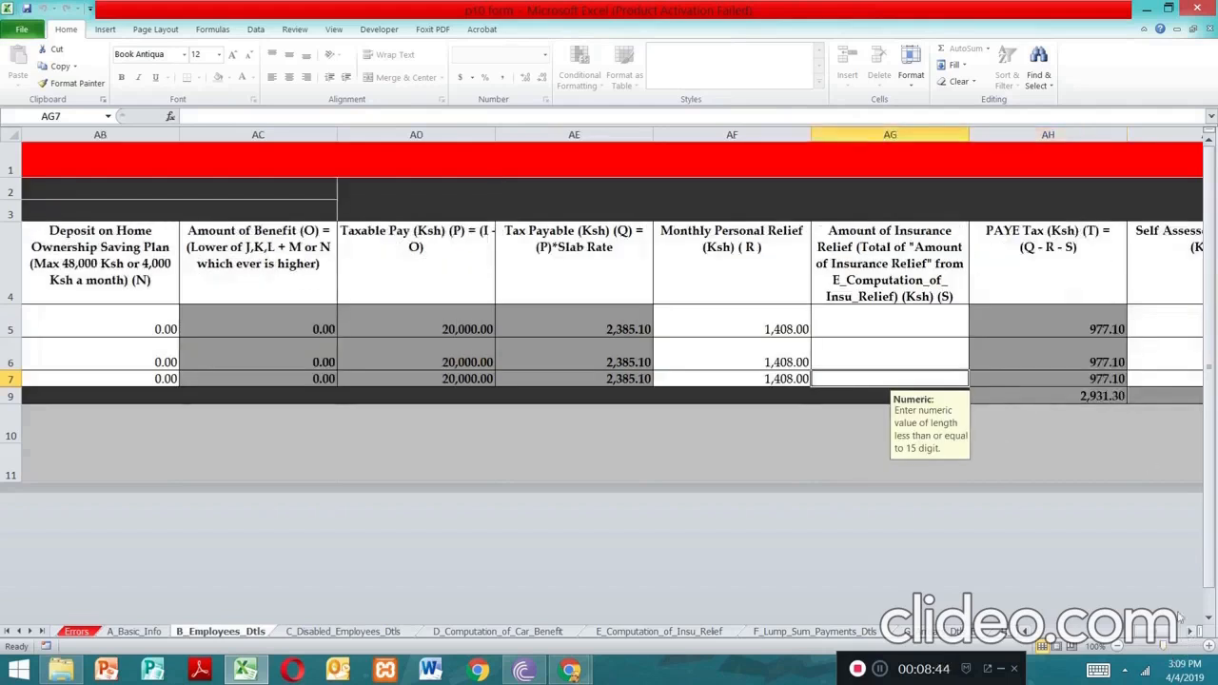
left_click(1196, 631)
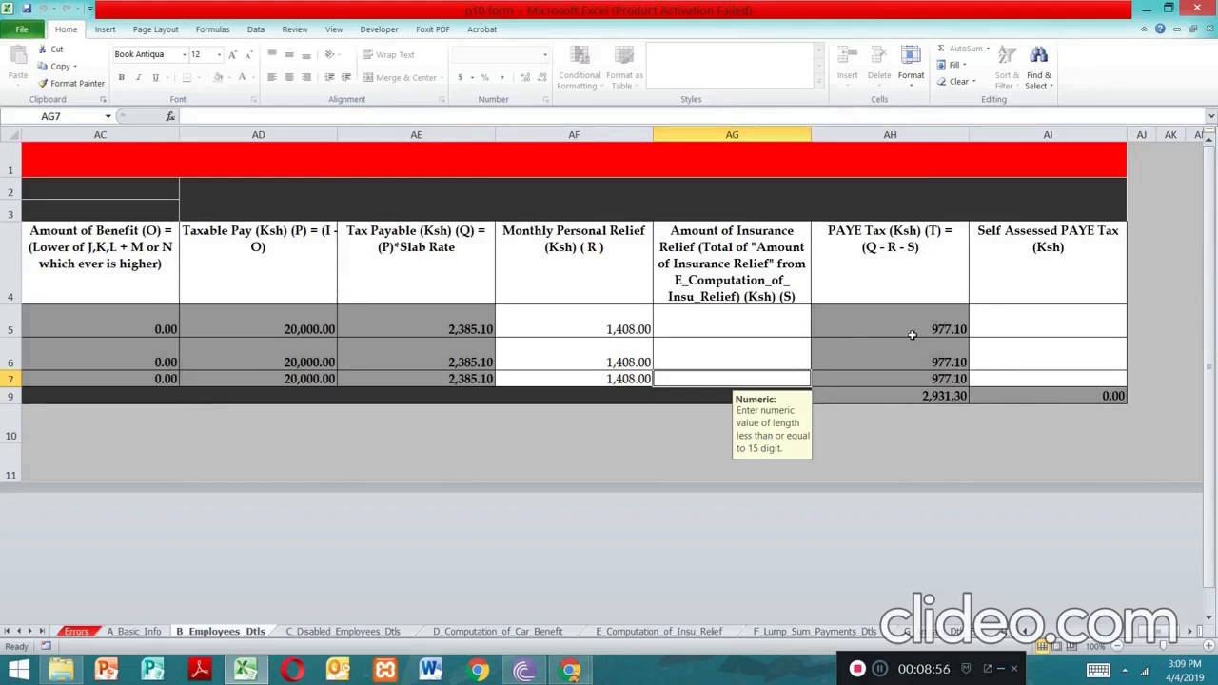
left_click(986, 326)
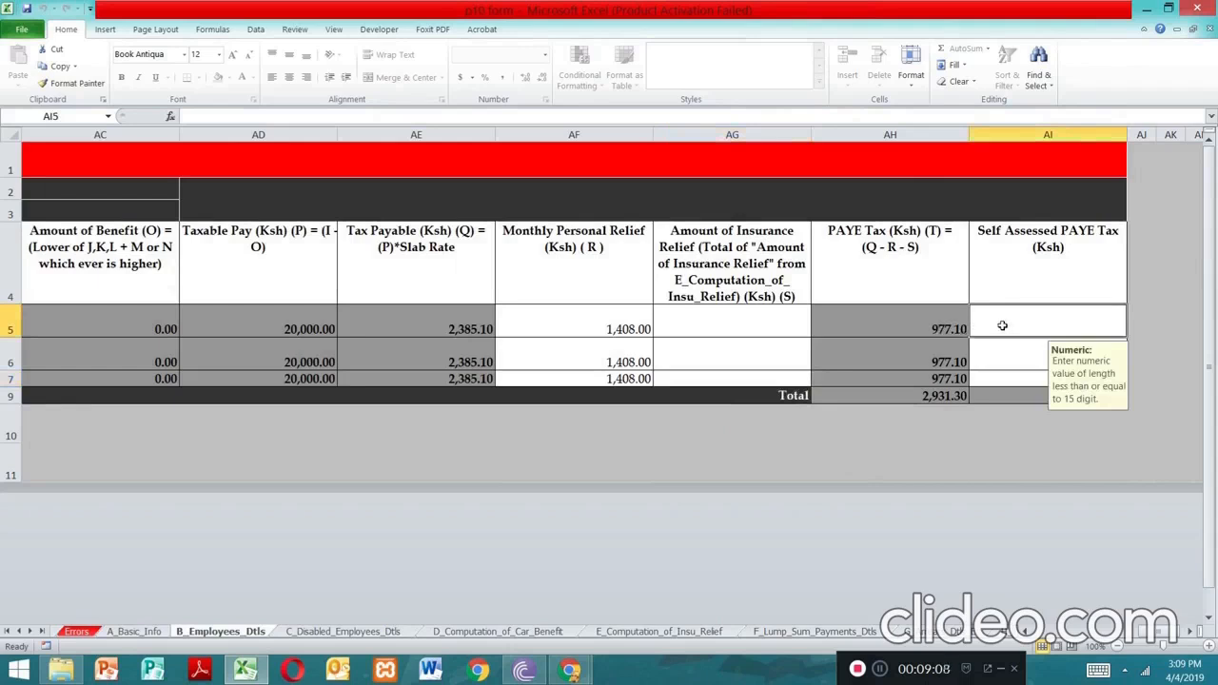
Enter 977.10 in AI5 as the first employee's Self Assessed PAYE, then scroll back to column A
type("97")
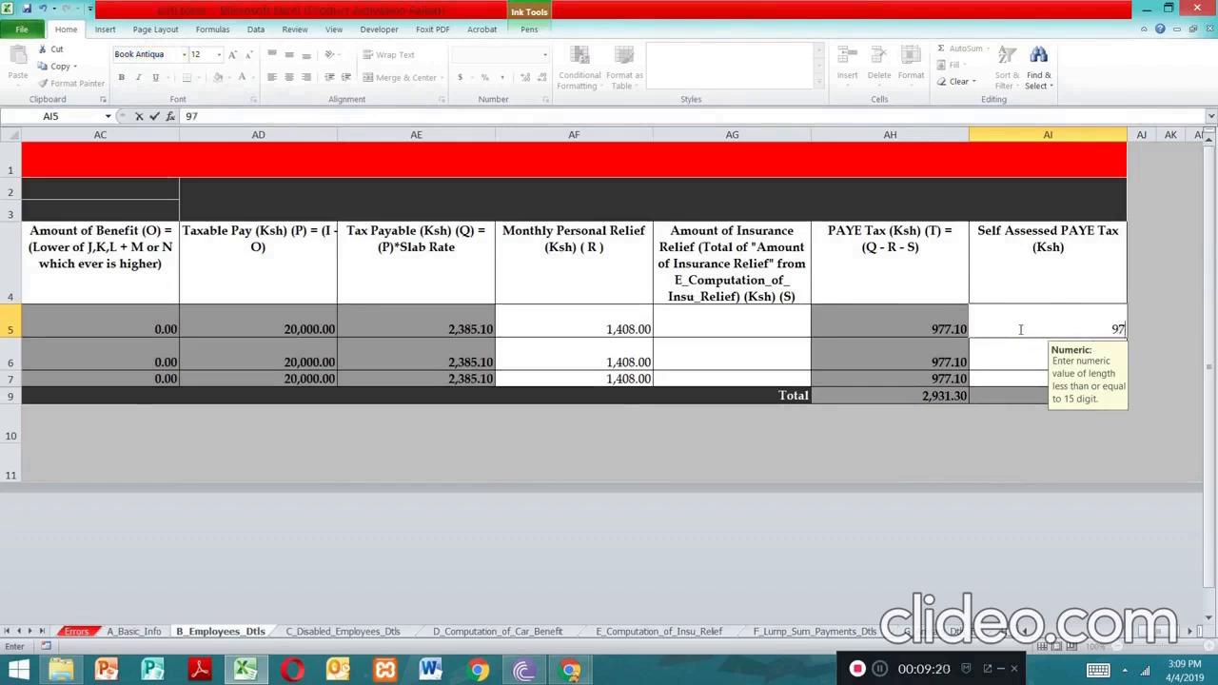
type(".10")
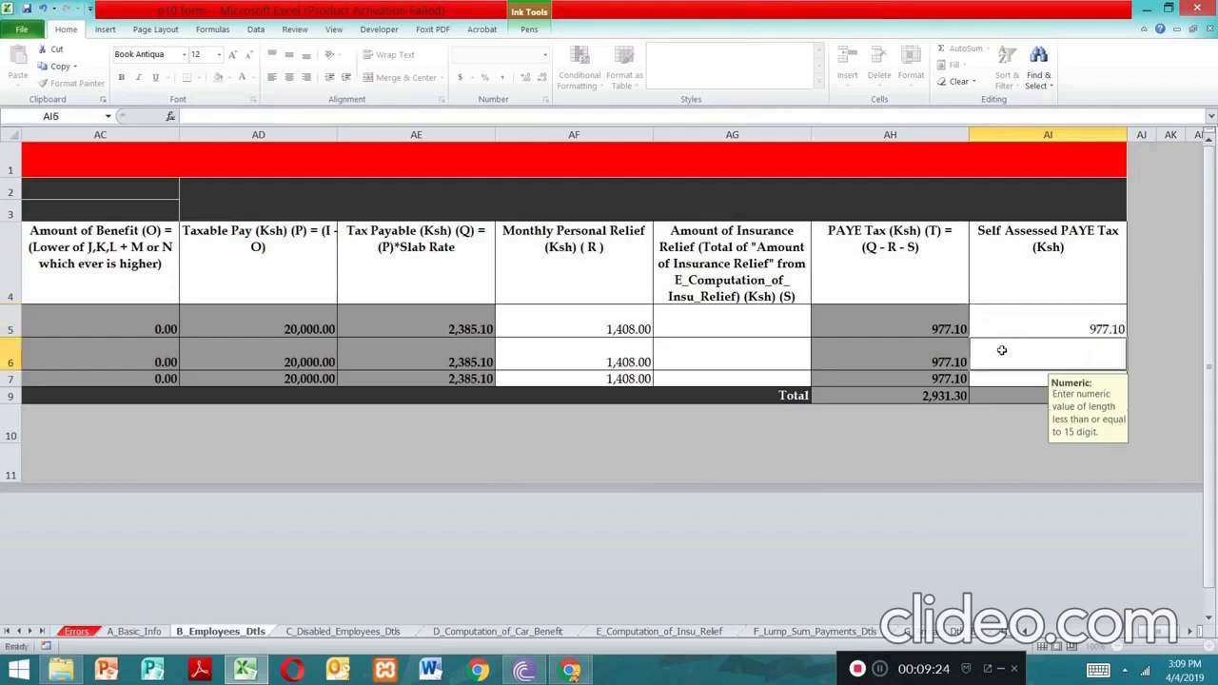
key("Return")
left_click(1016, 354)
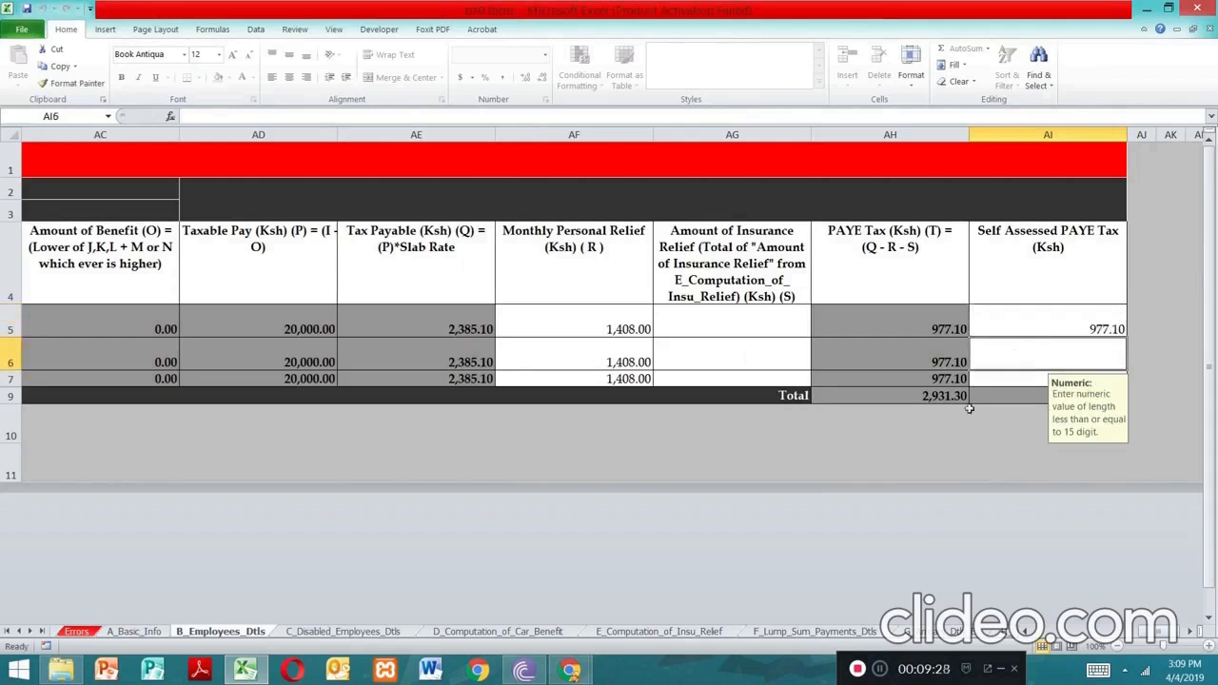
left_click_drag(1165, 633, 1012, 634)
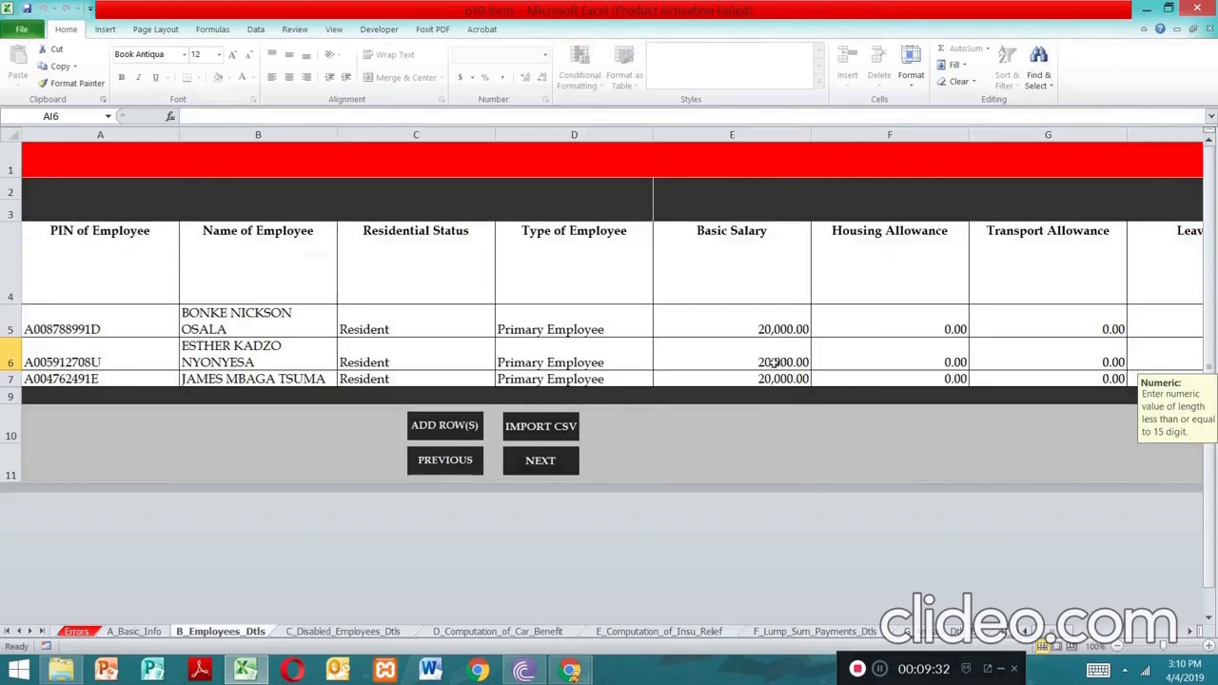
Dismiss the double-click warning and change the second employee's basic salary in E6 to 30,000
double_click(763, 361)
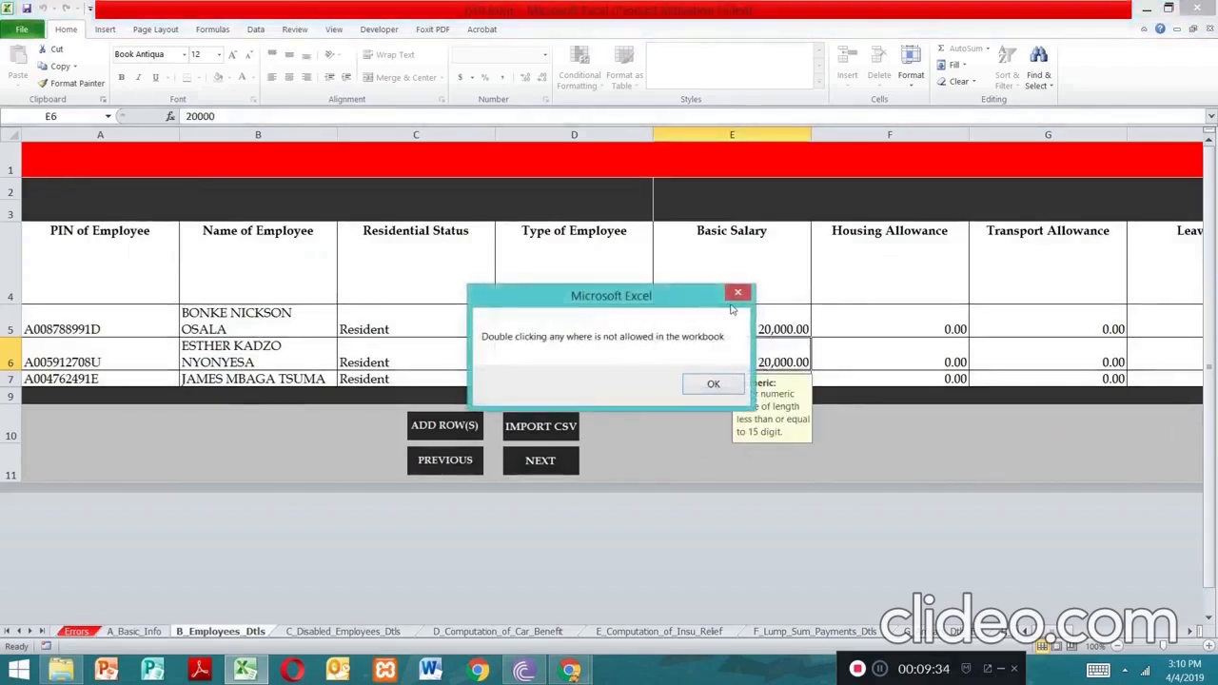
left_click(738, 292)
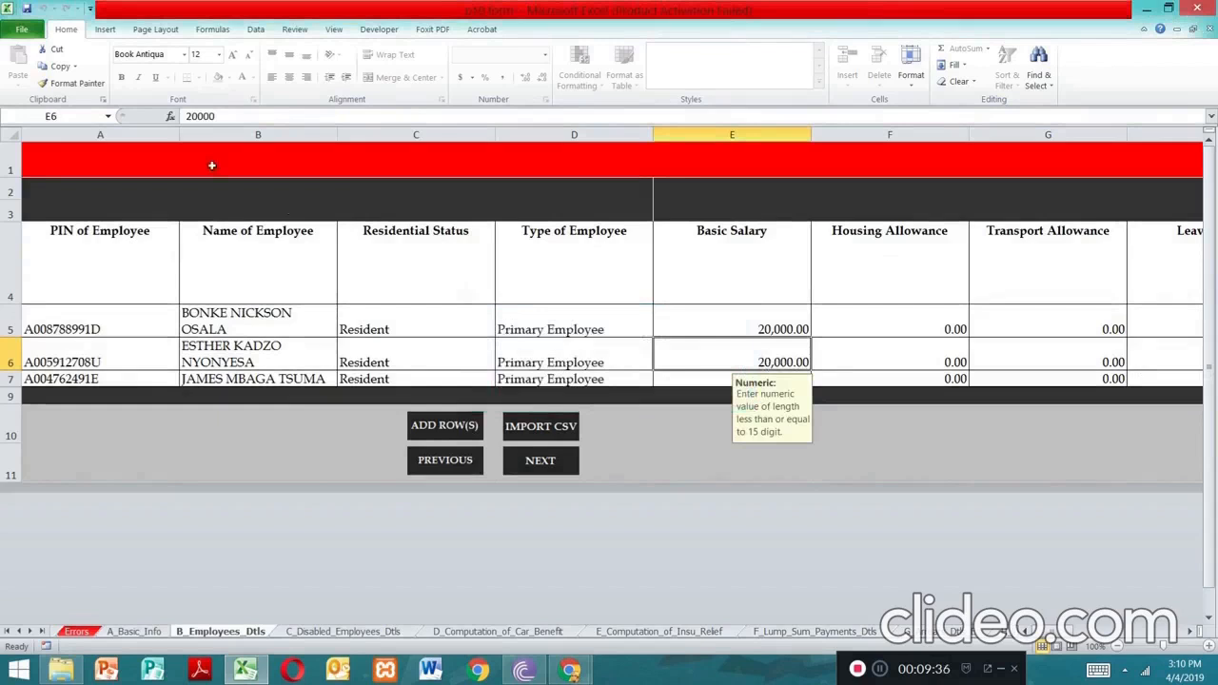
left_click(197, 116)
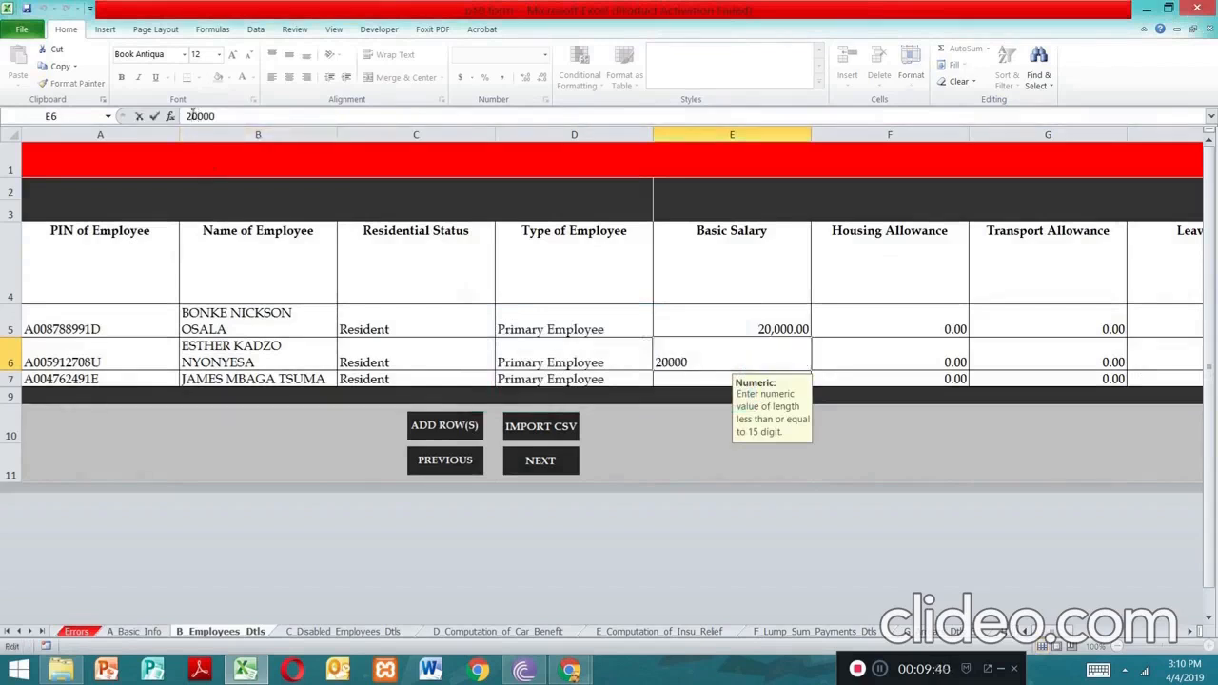
key("BackSpace")
type("3")
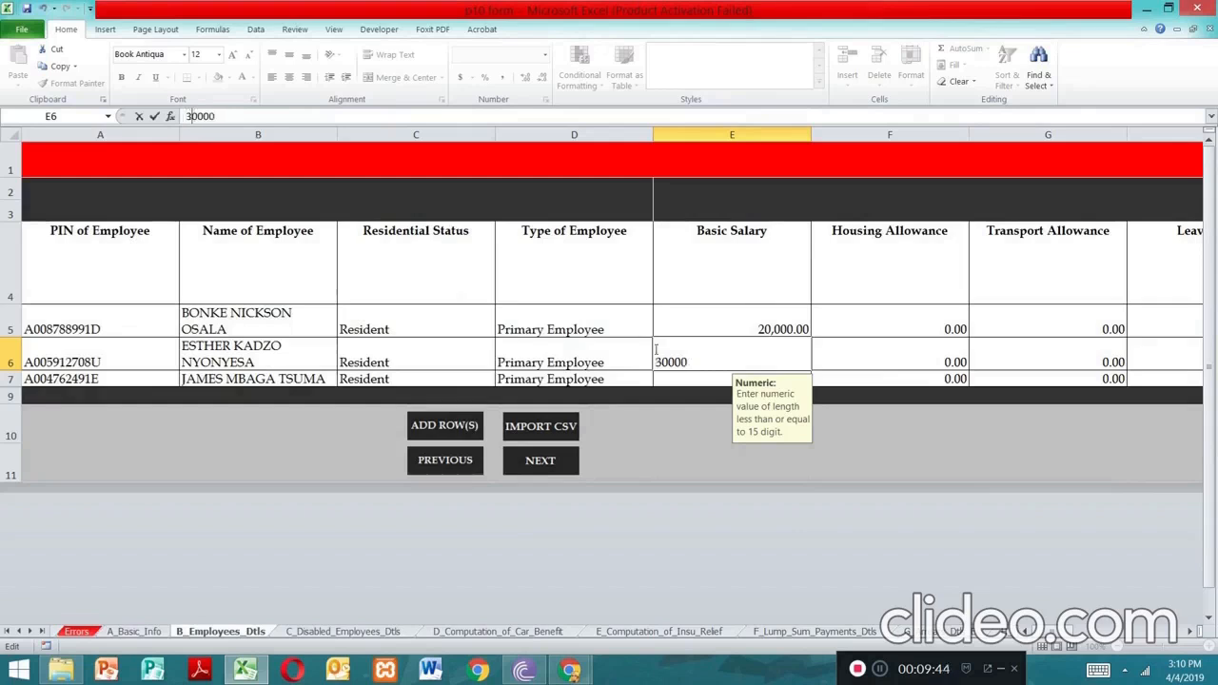
left_click(670, 375)
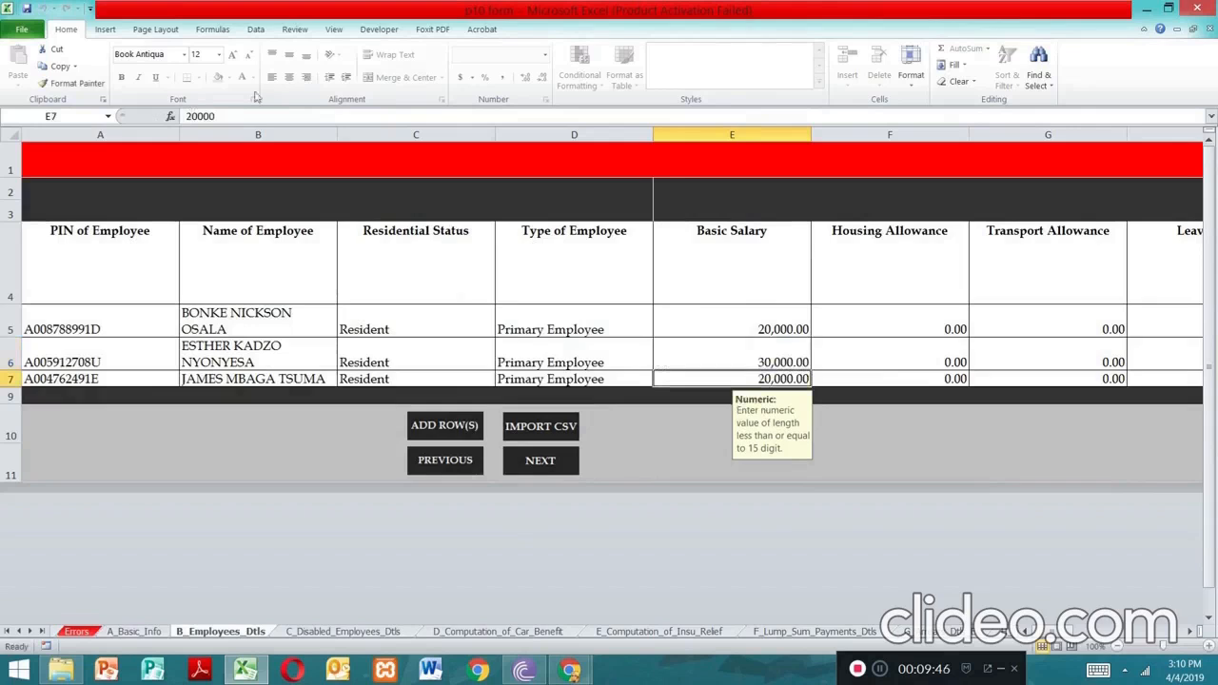
Change the third employee's basic salary in E7 to 40,000
left_click(190, 115)
key("BackSpace")
type("4")
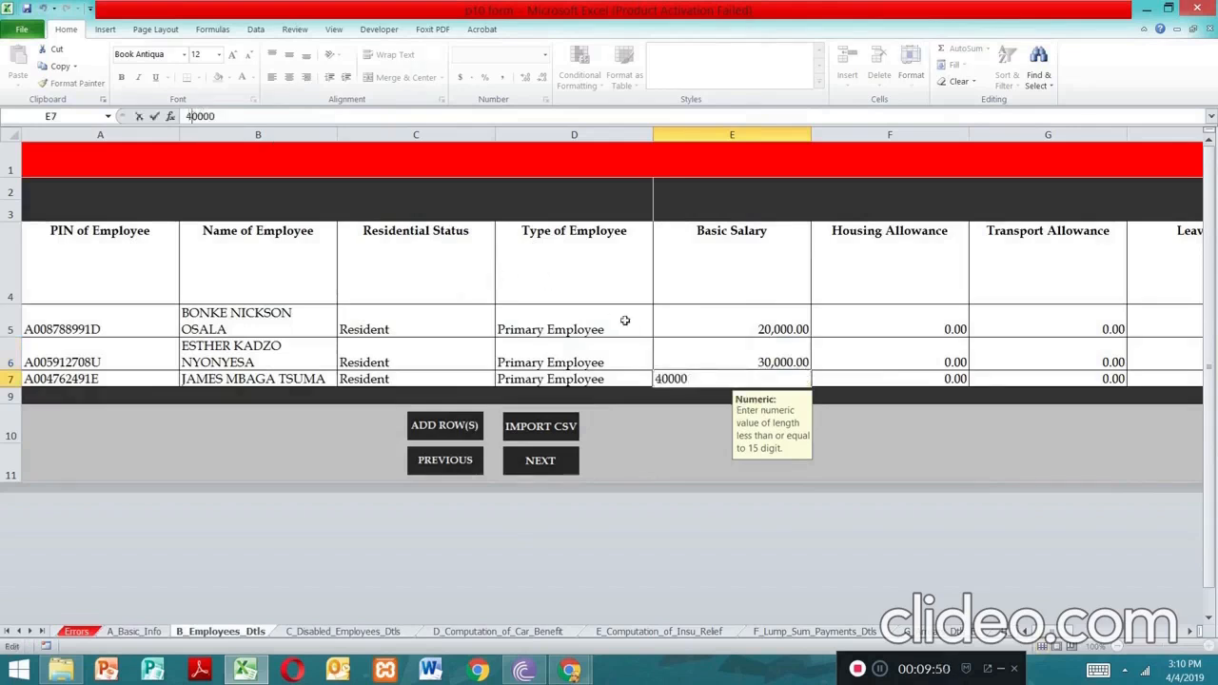
key("Return")
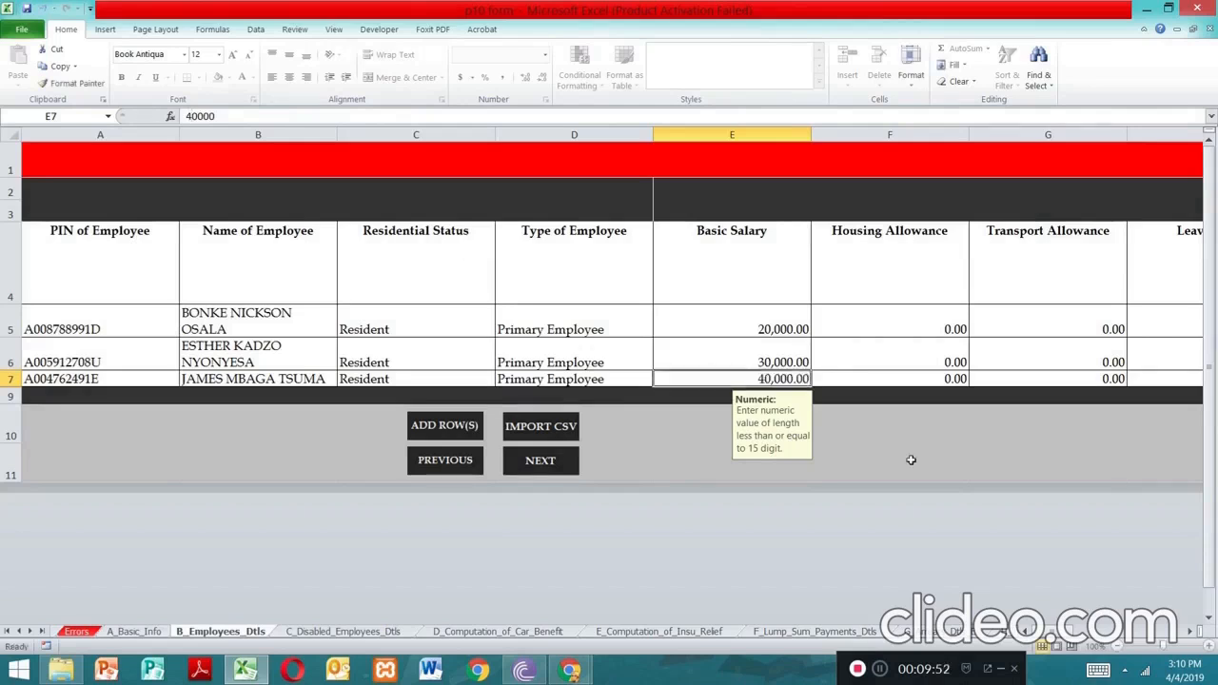
left_click_drag(1054, 632, 1187, 636)
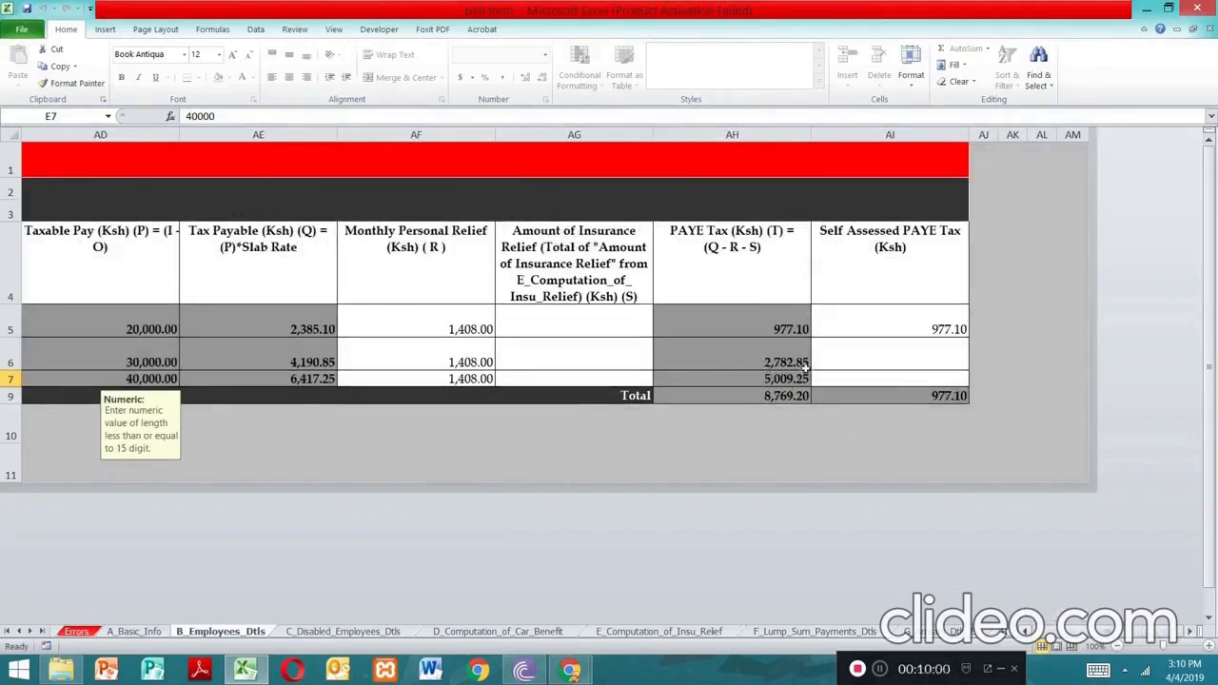
Type 2782.5 in AI6 and 5009.25 in AI7 for the second and third employees' self-assessed PAYE
left_click(867, 350)
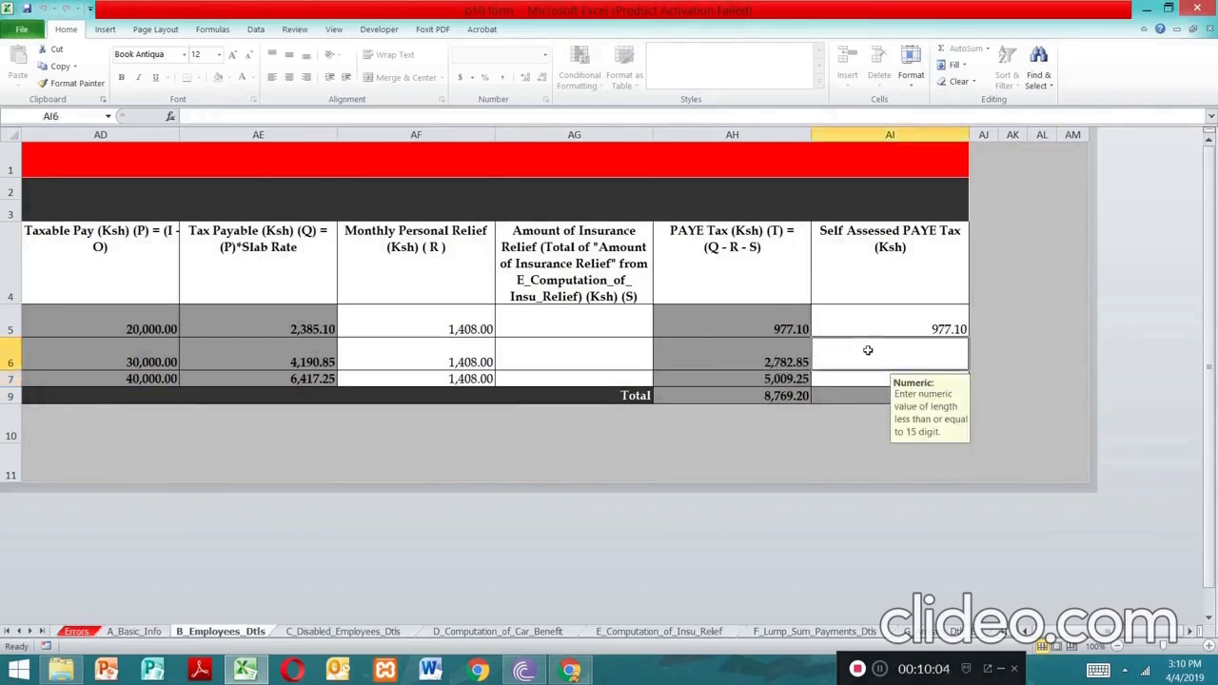
double_click(868, 350)
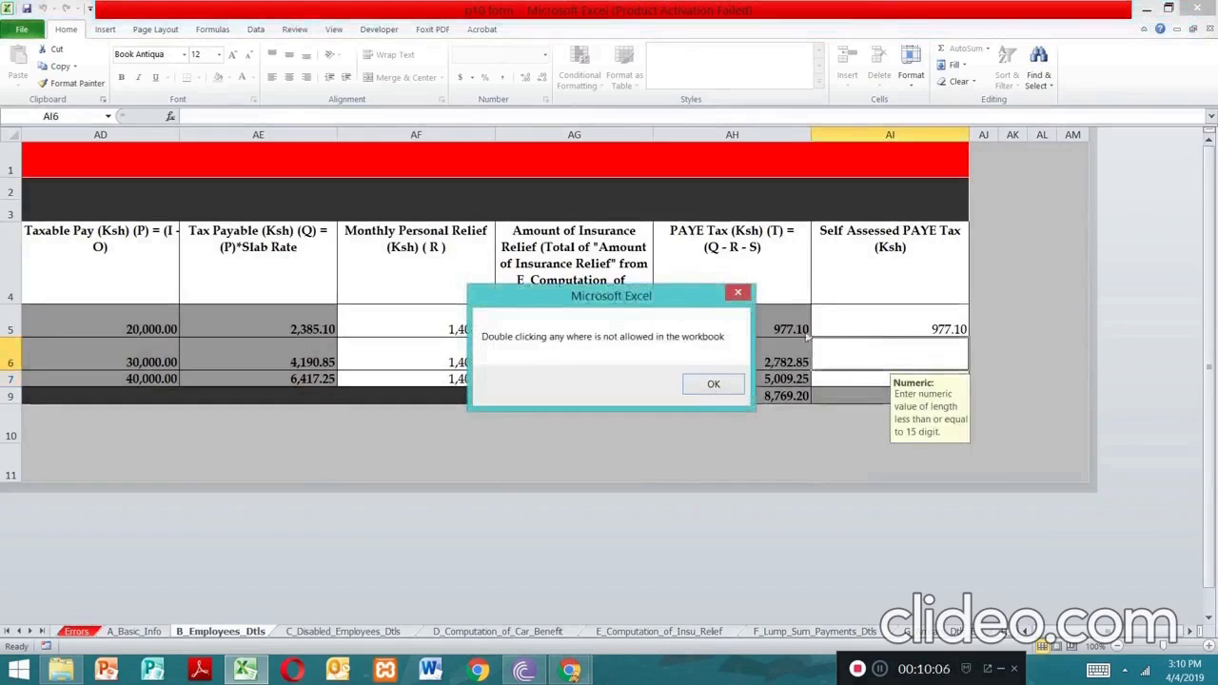
left_click(737, 292)
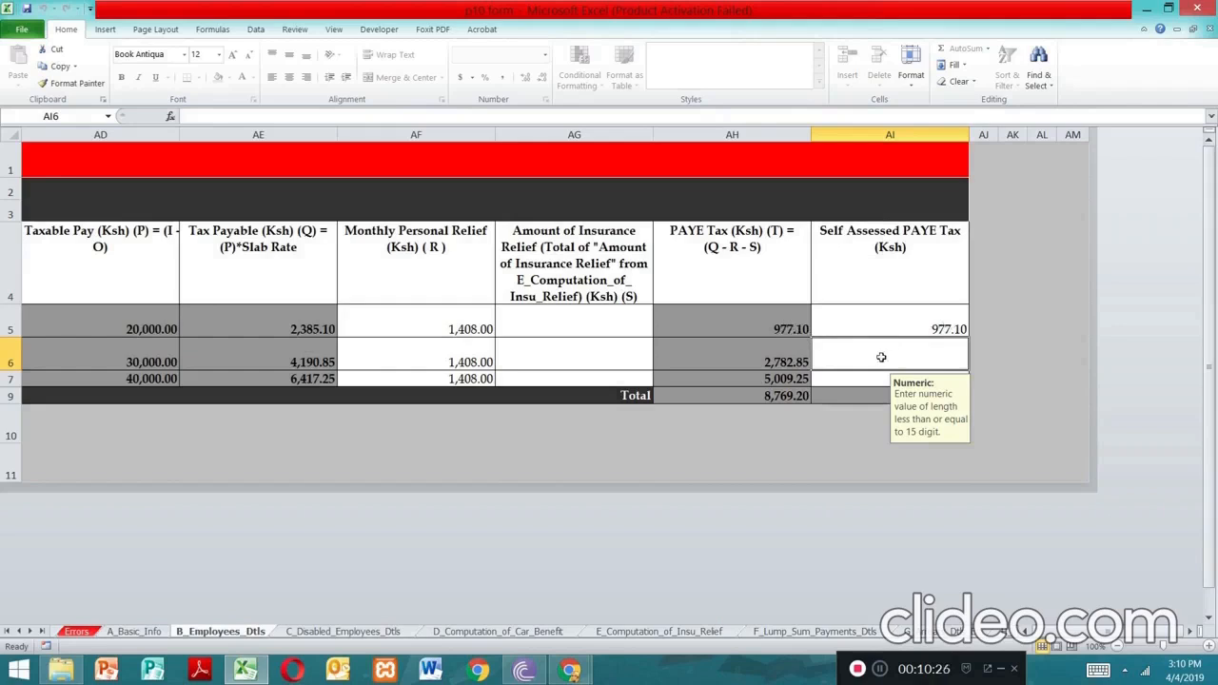
type("2")
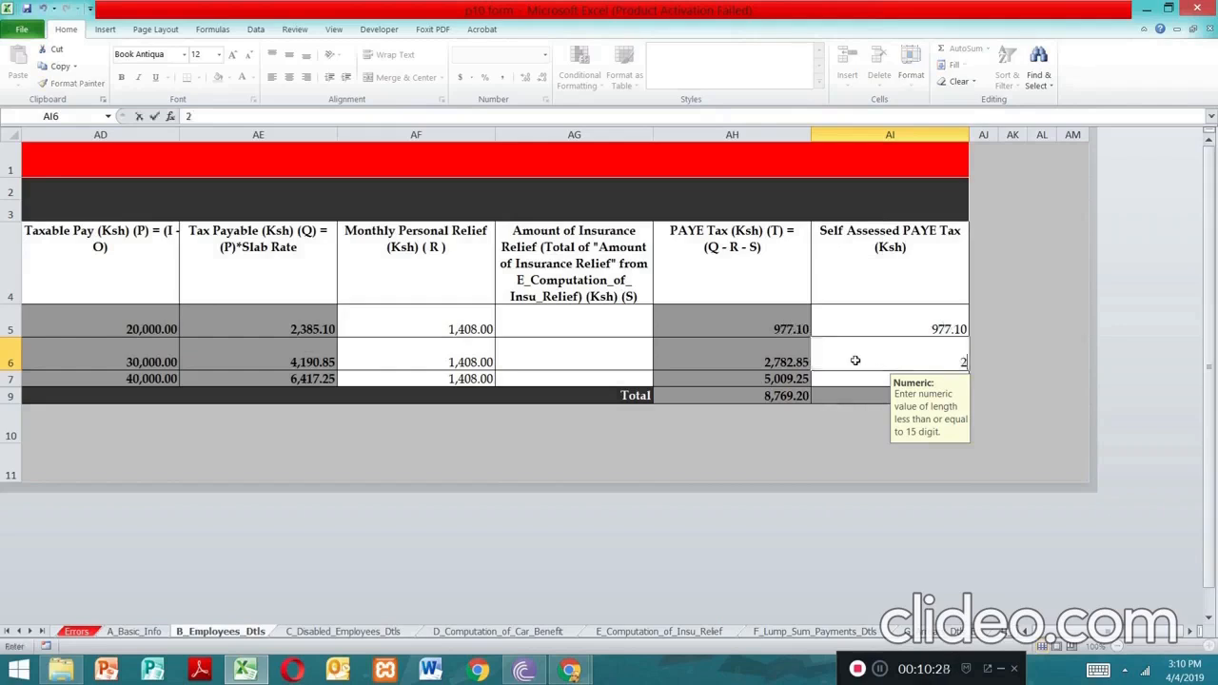
type("782.5")
left_click(838, 383)
type("5009.25")
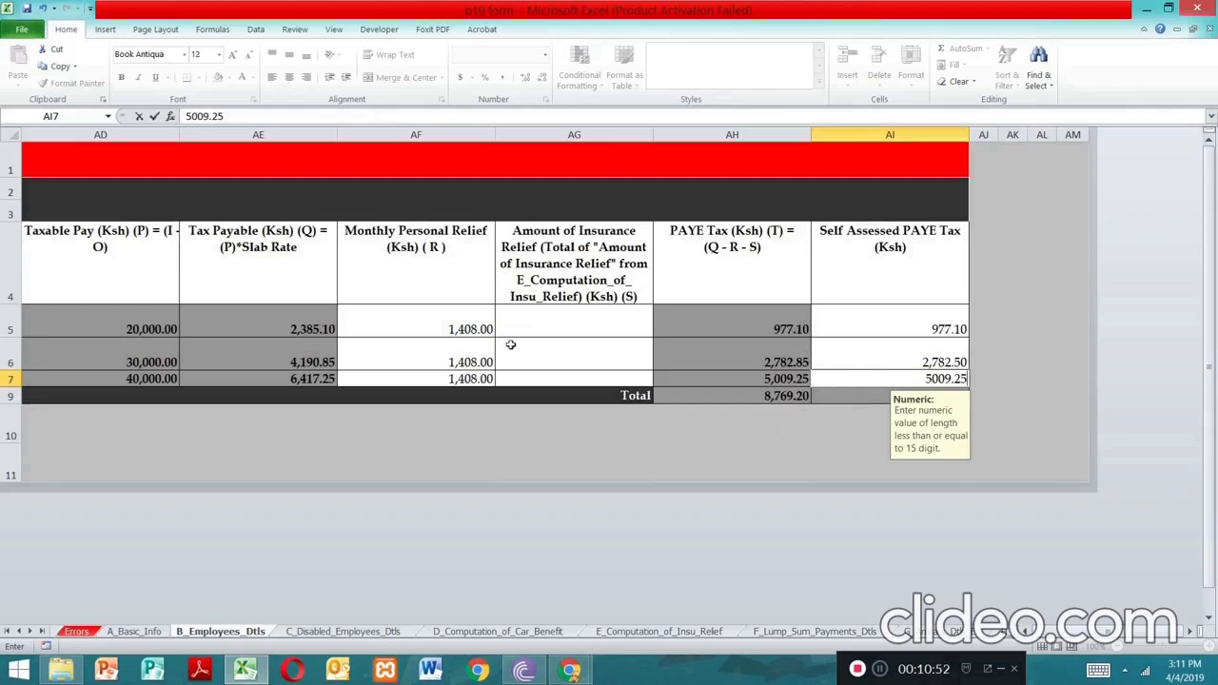
left_click_drag(1132, 632, 1056, 632)
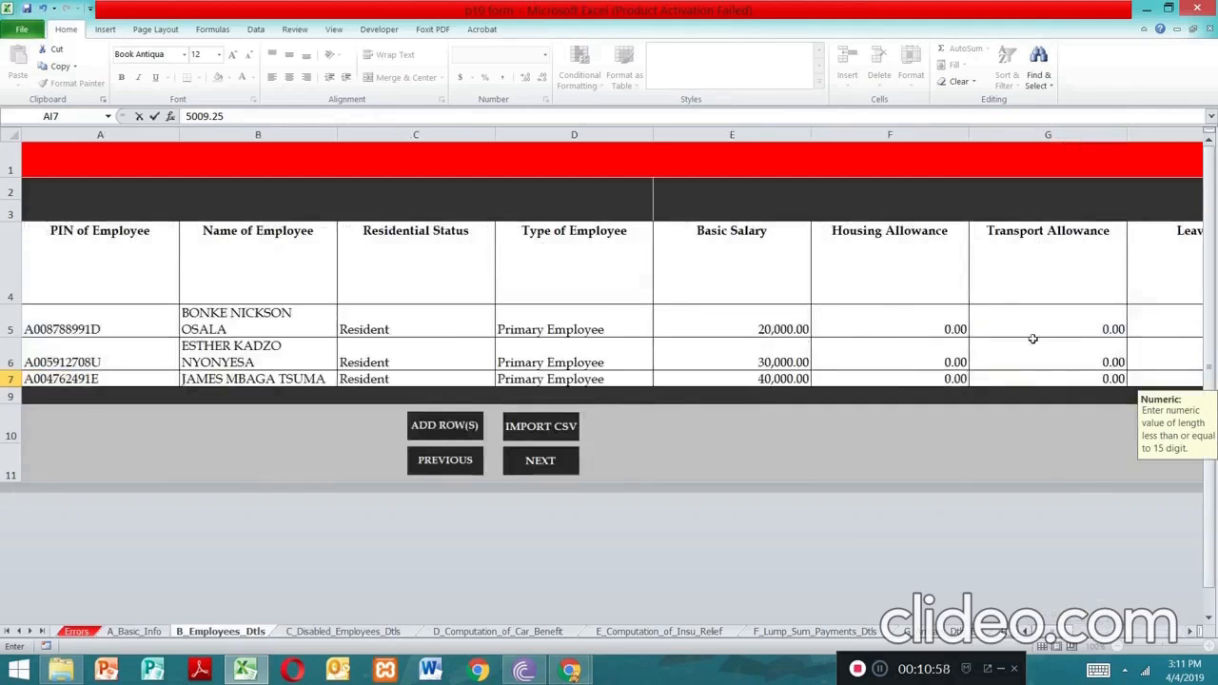
Commit the 5,009.25 entry in AI7 and verify the AI6 and AI7 self-assessed PAYE values
left_click_drag(1047, 632, 1166, 607)
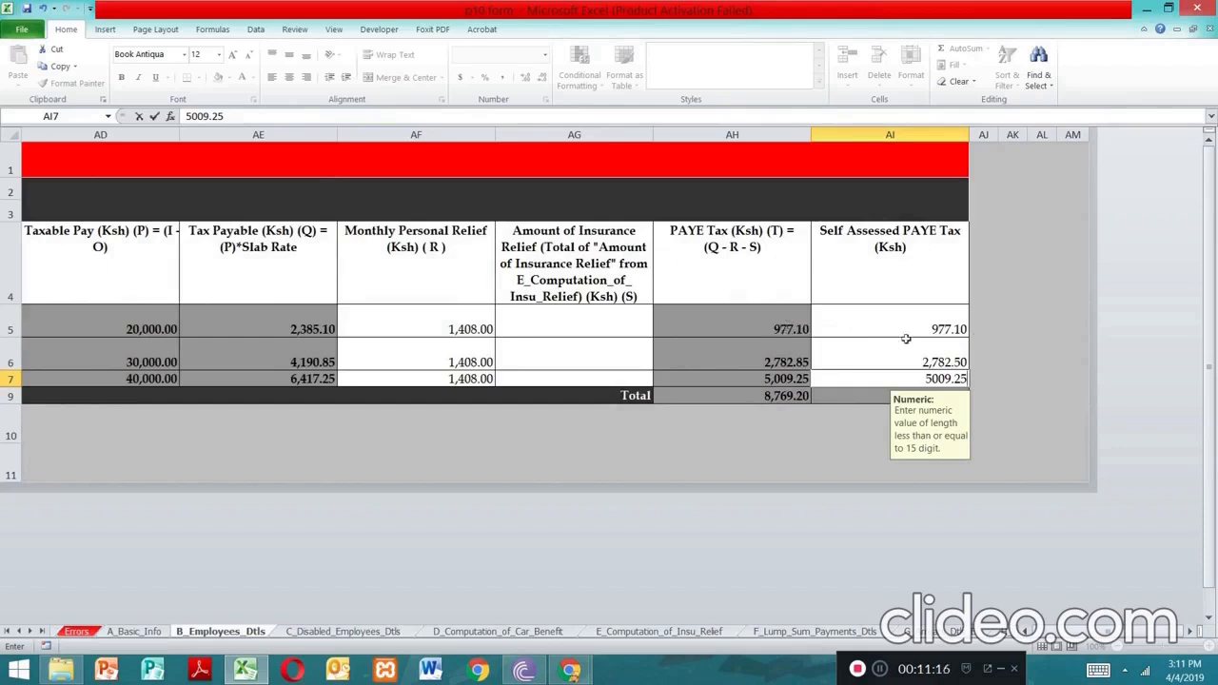
left_click(161, 54)
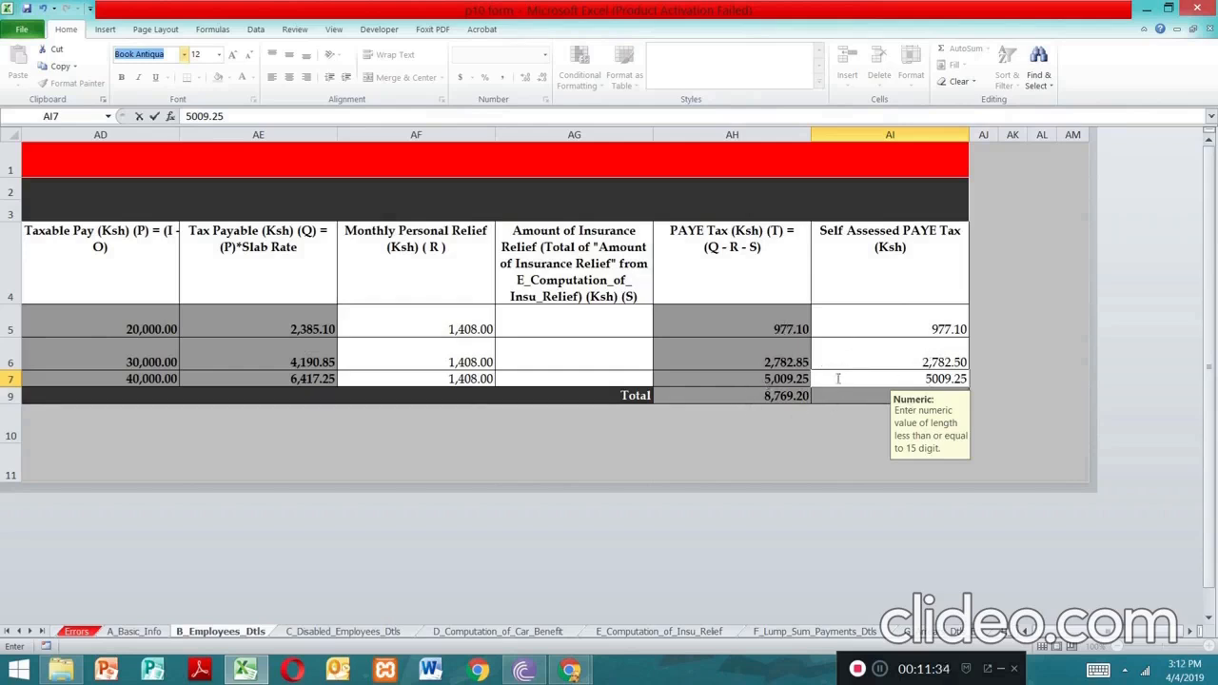
left_click(862, 324)
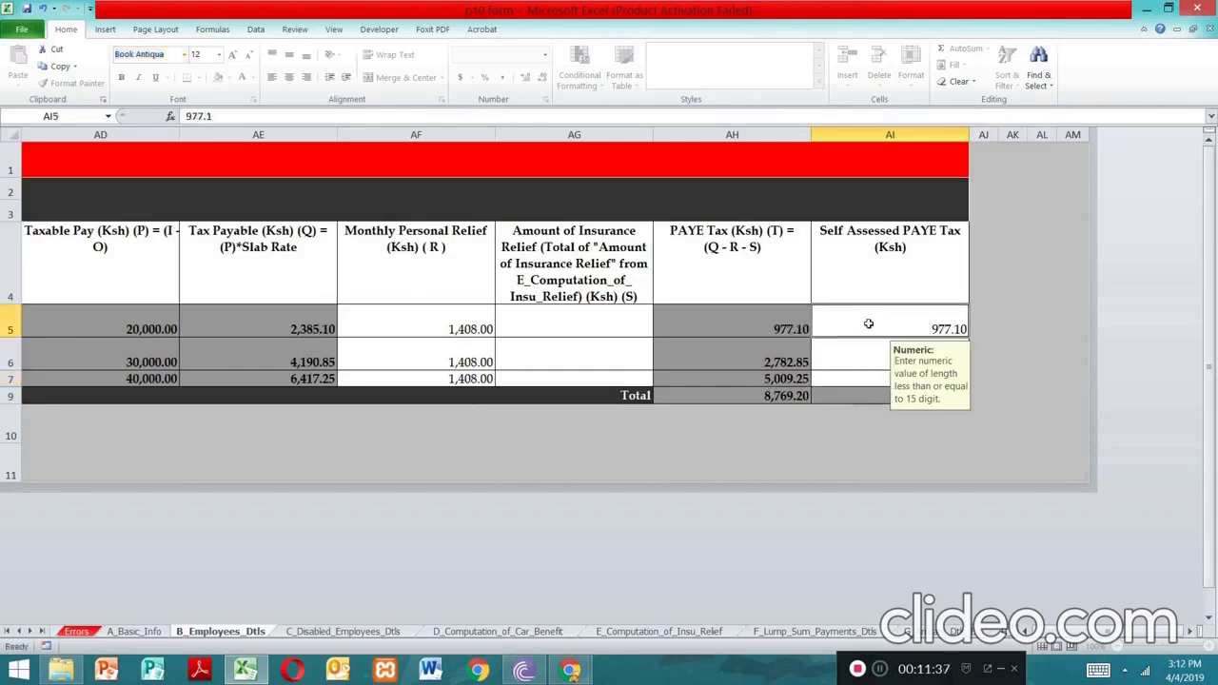
left_click(827, 358)
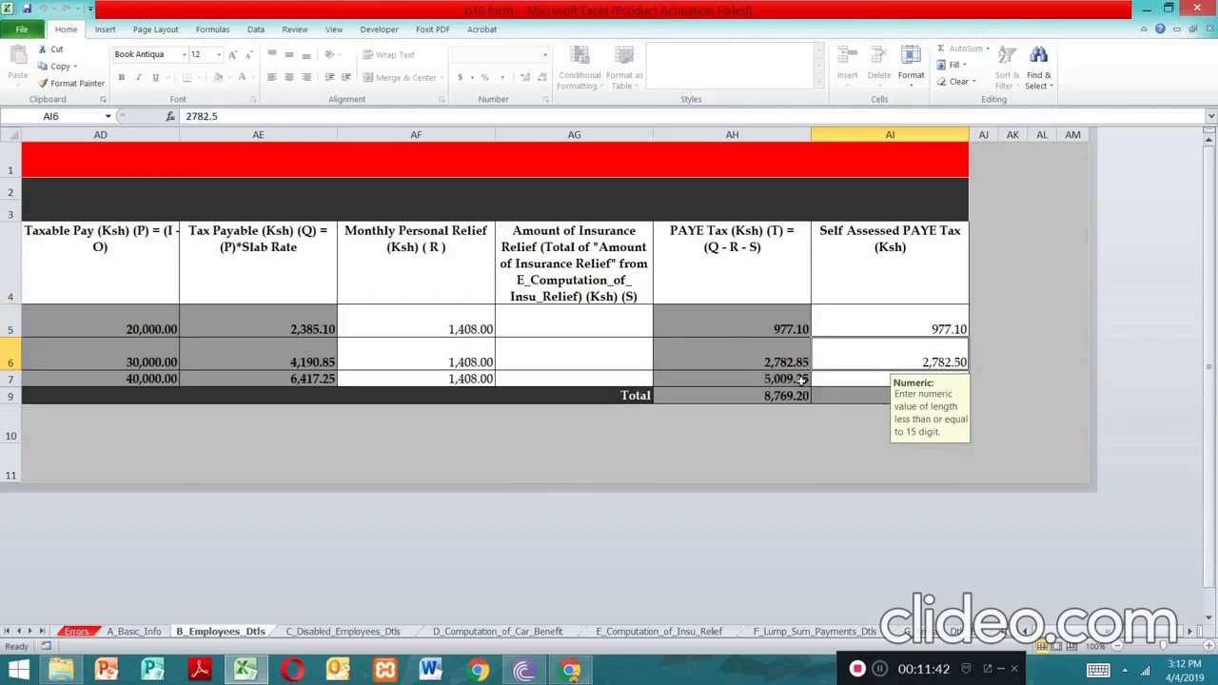
left_click(825, 381)
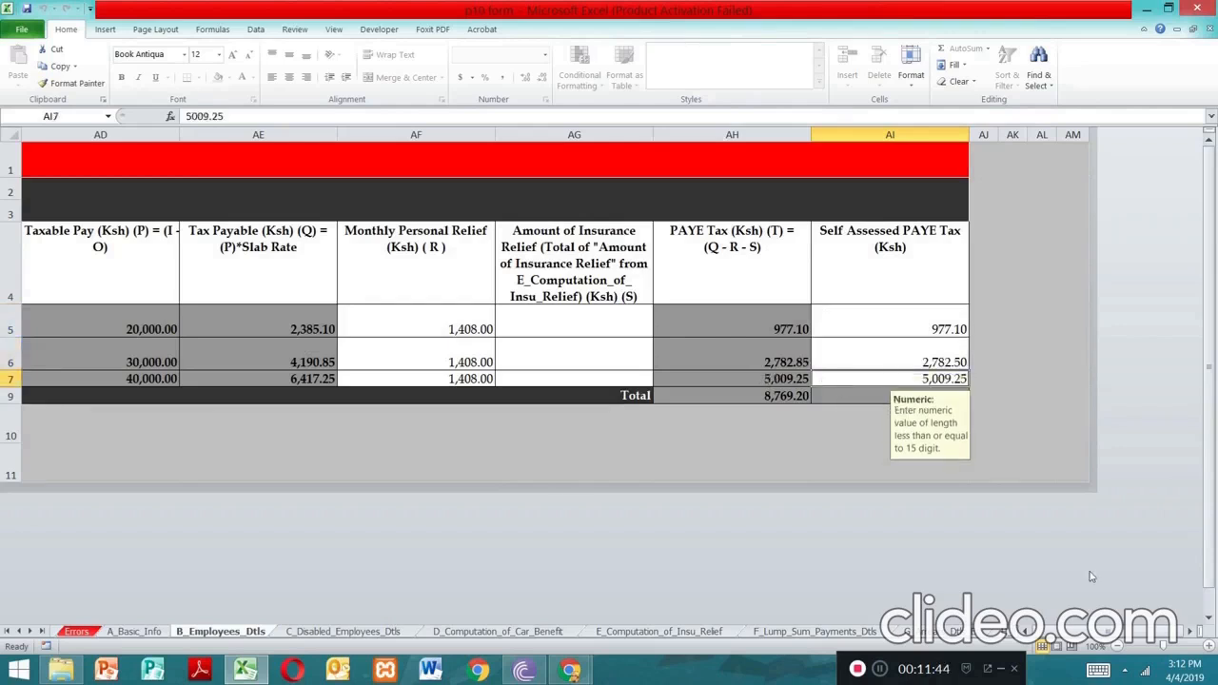
scroll(968, 538, "left", 10)
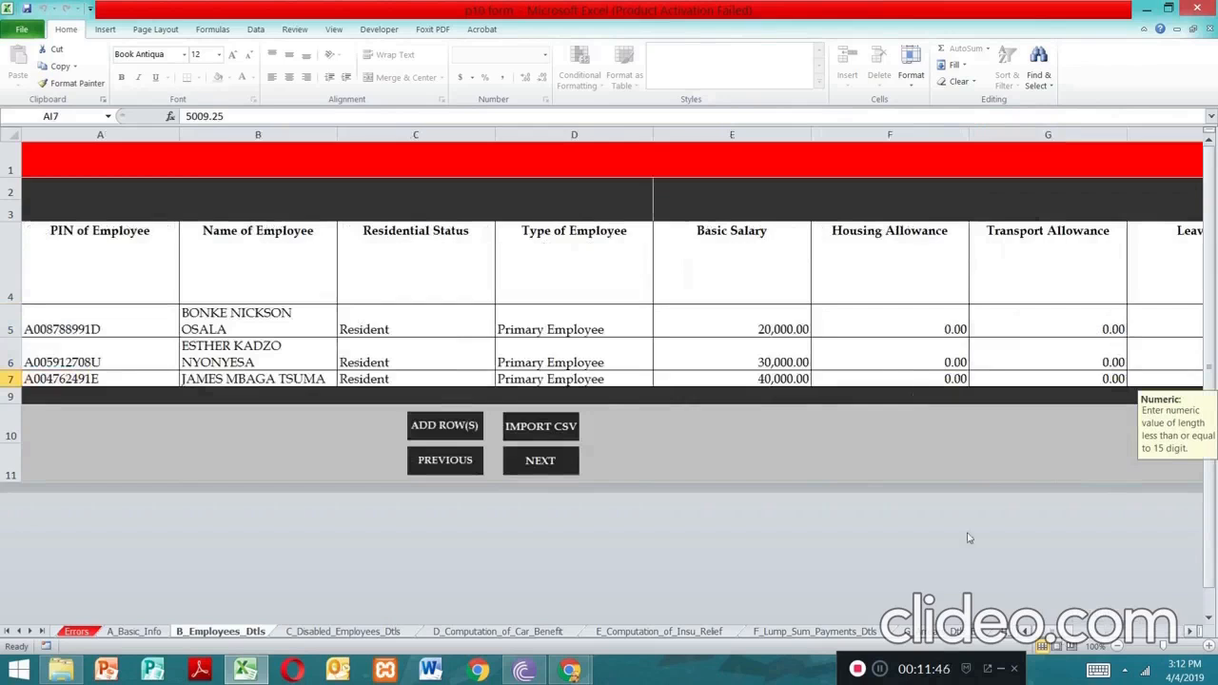
Advance with NEXT through sheets C to K to reach the L_Calc_Tax_Due sheet
left_click(556, 464)
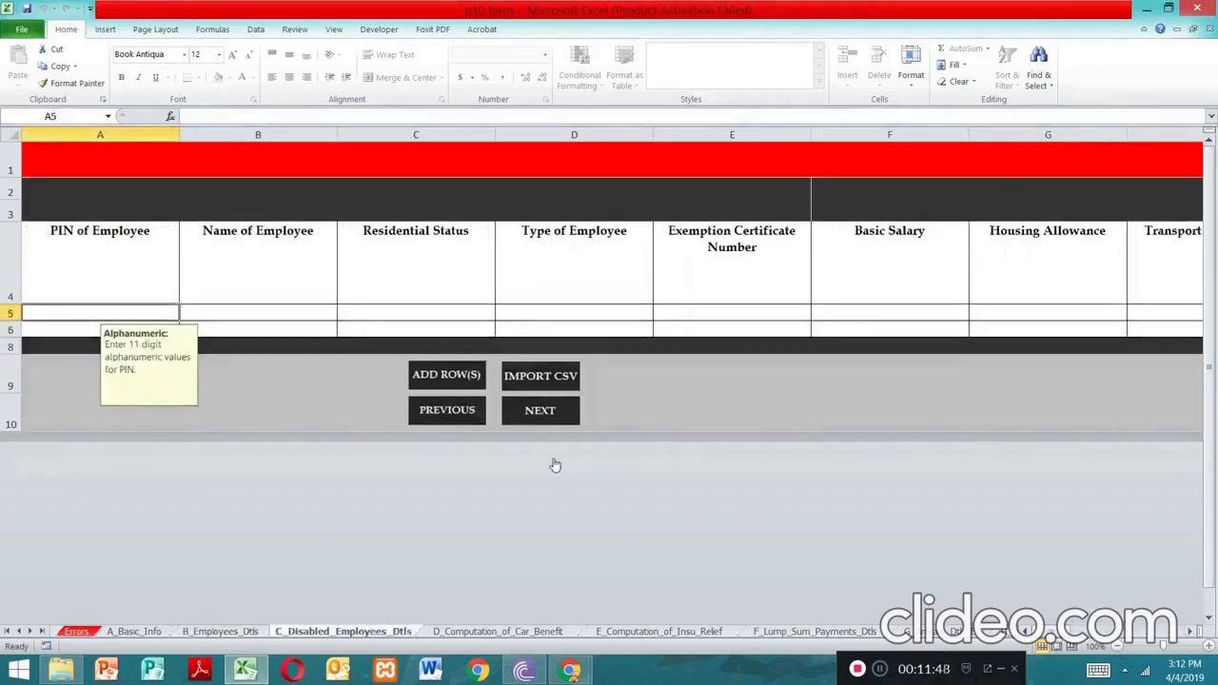
left_click(539, 412)
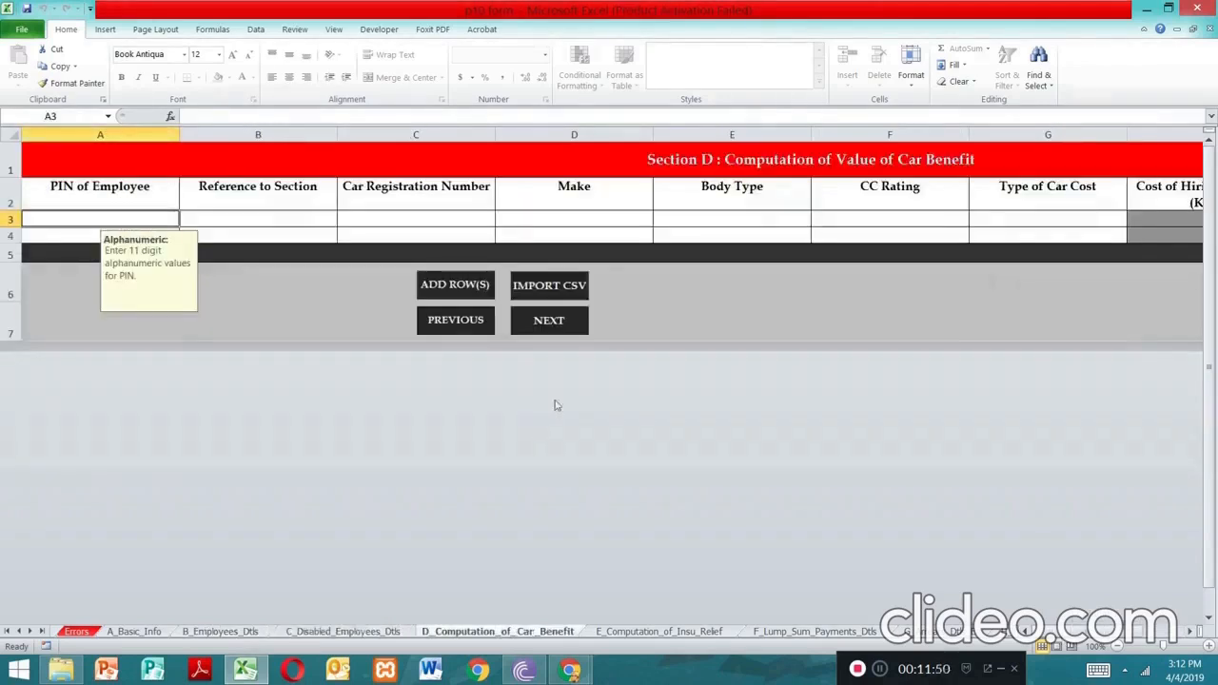
left_click(558, 321)
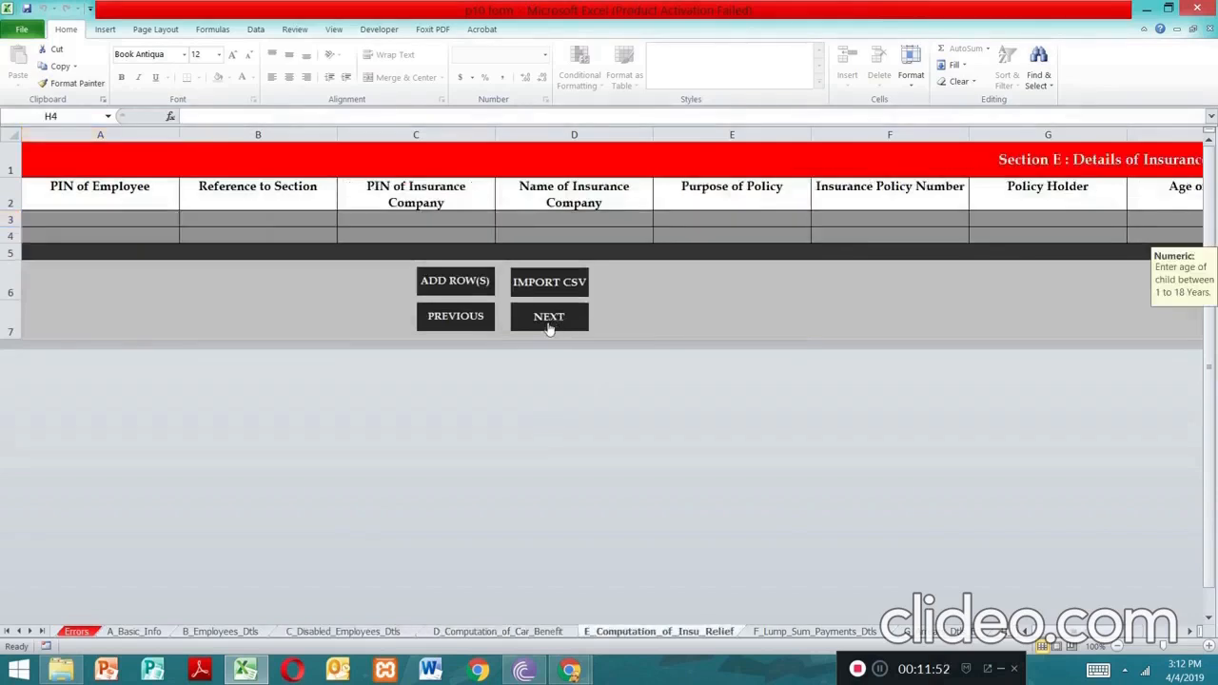
left_click(549, 326)
left_click(560, 372)
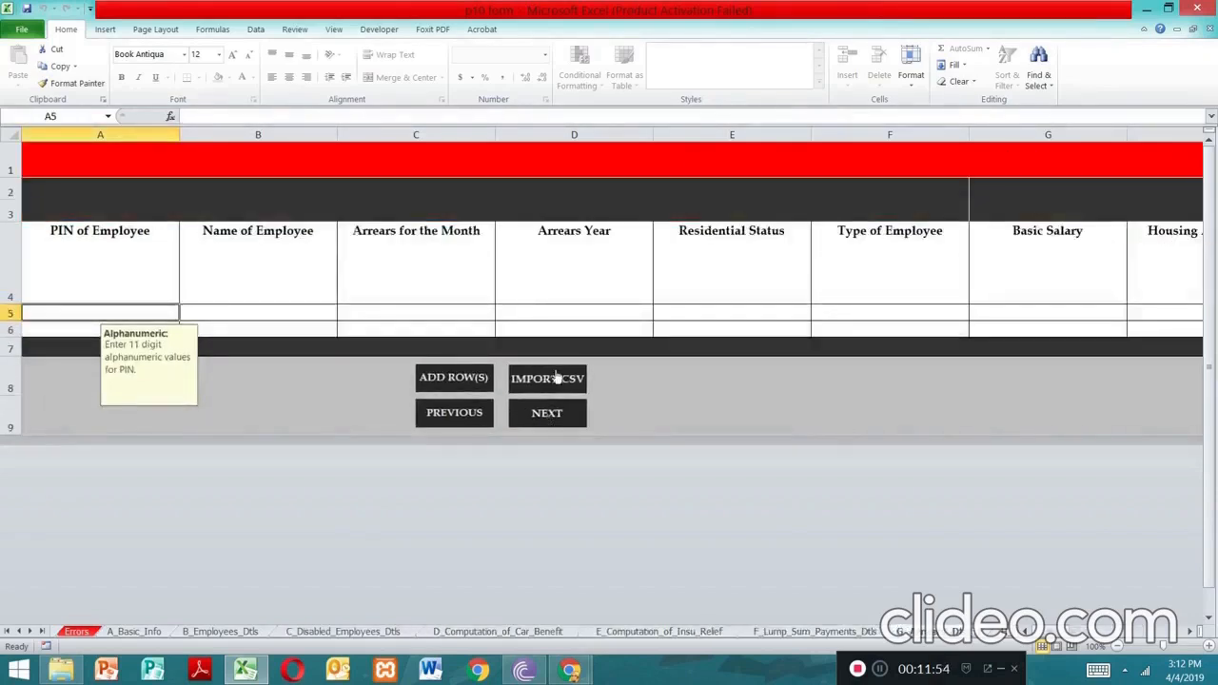
left_click(552, 414)
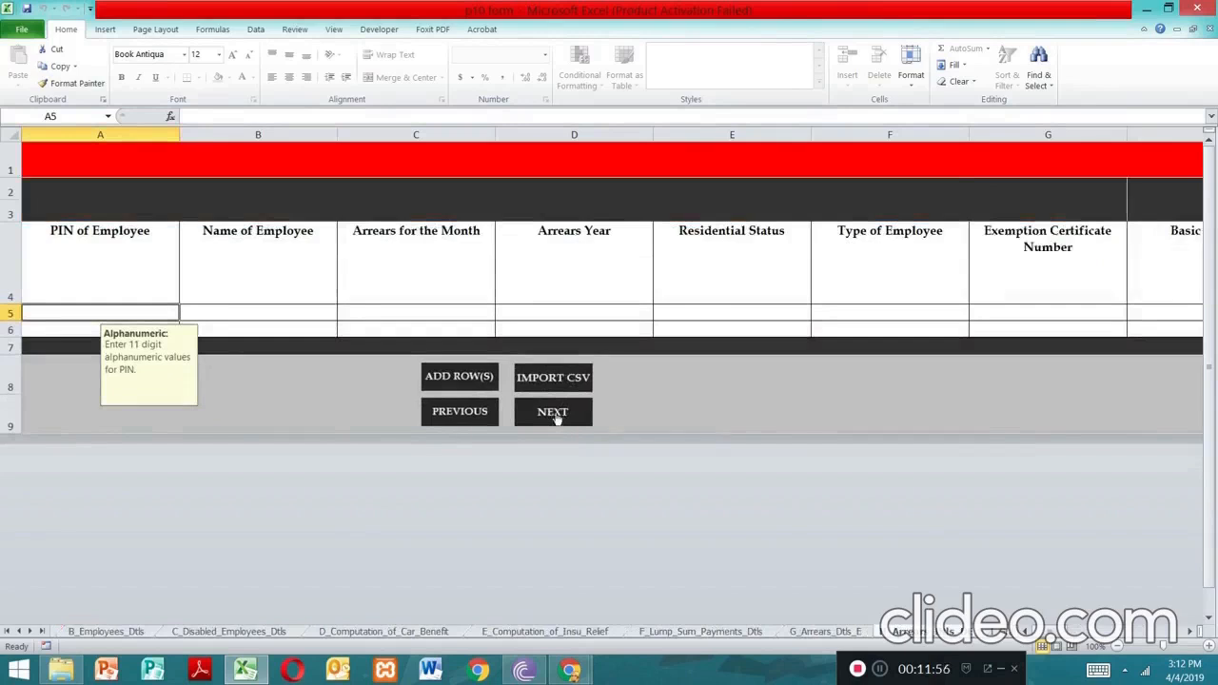
left_click(557, 414)
left_click(577, 507)
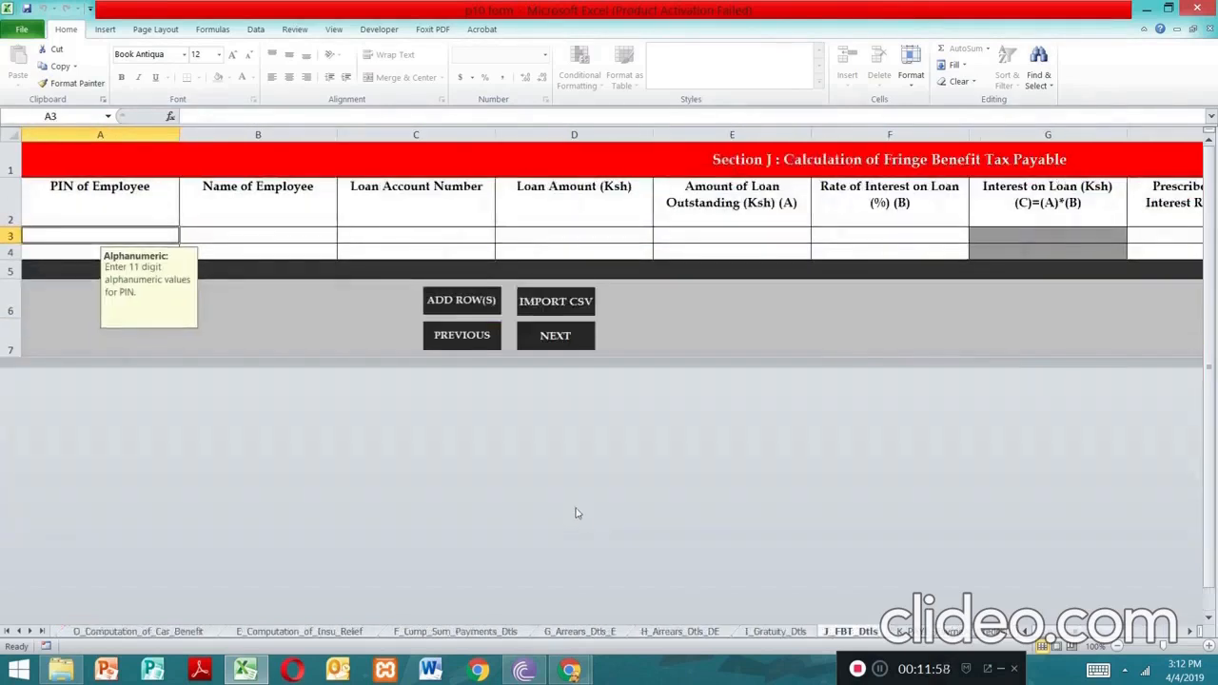
left_click(555, 345)
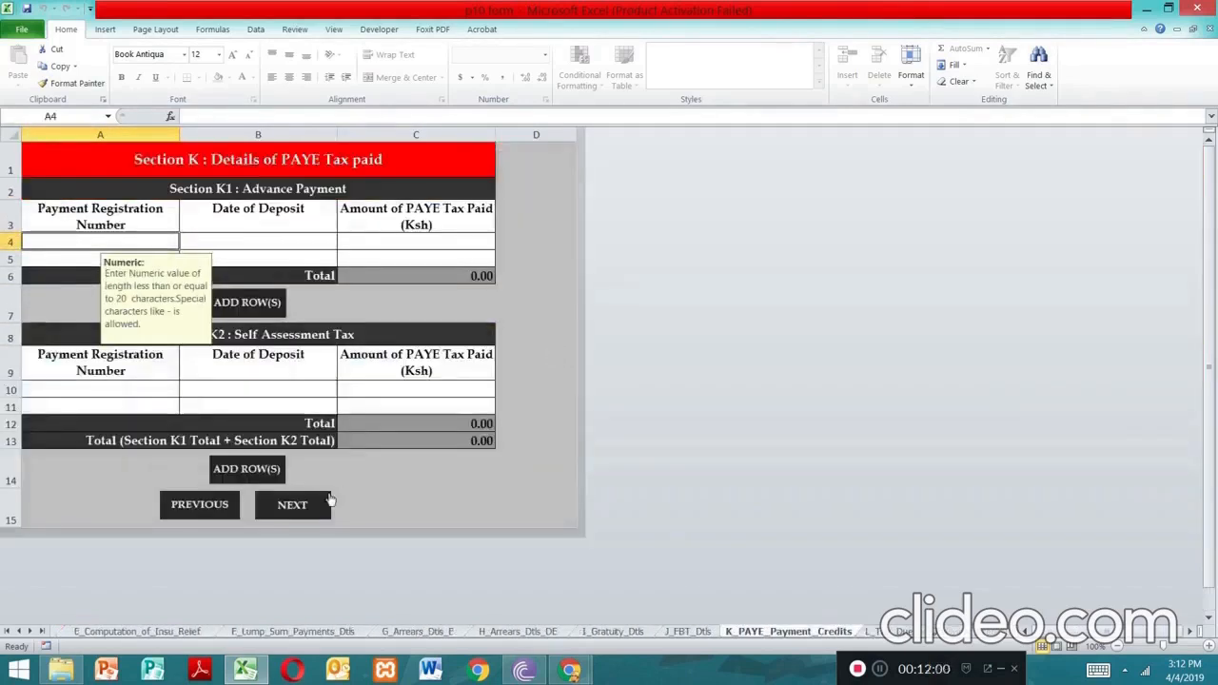
left_click(301, 510)
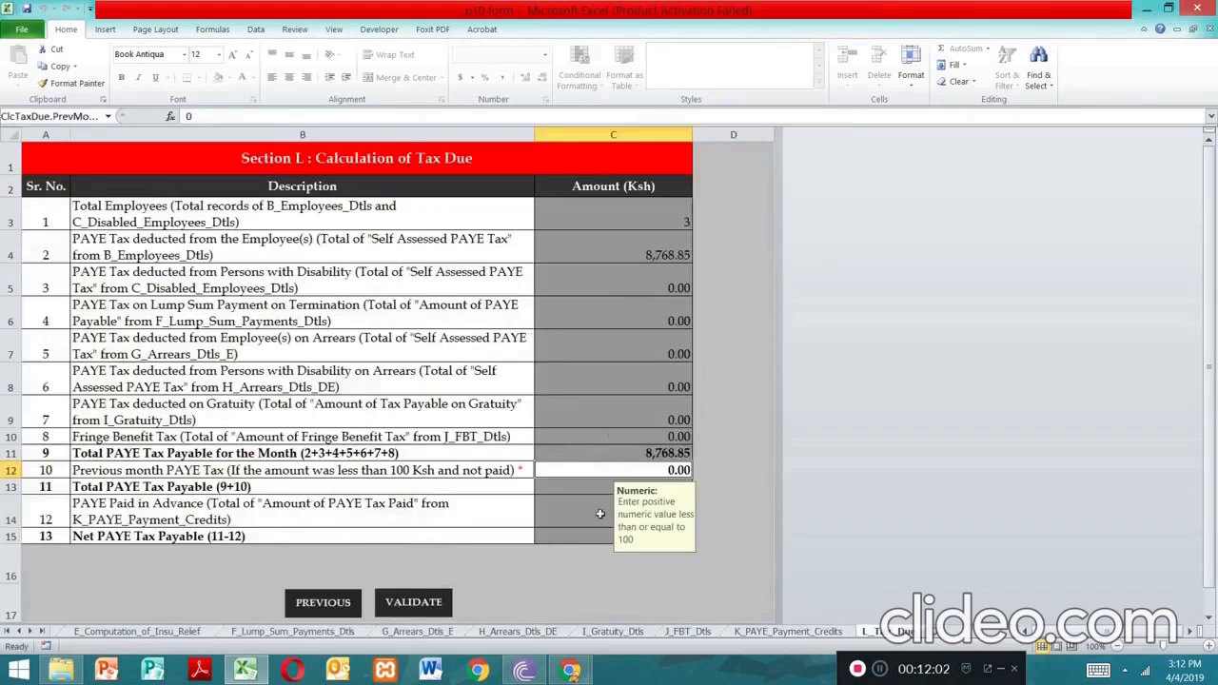
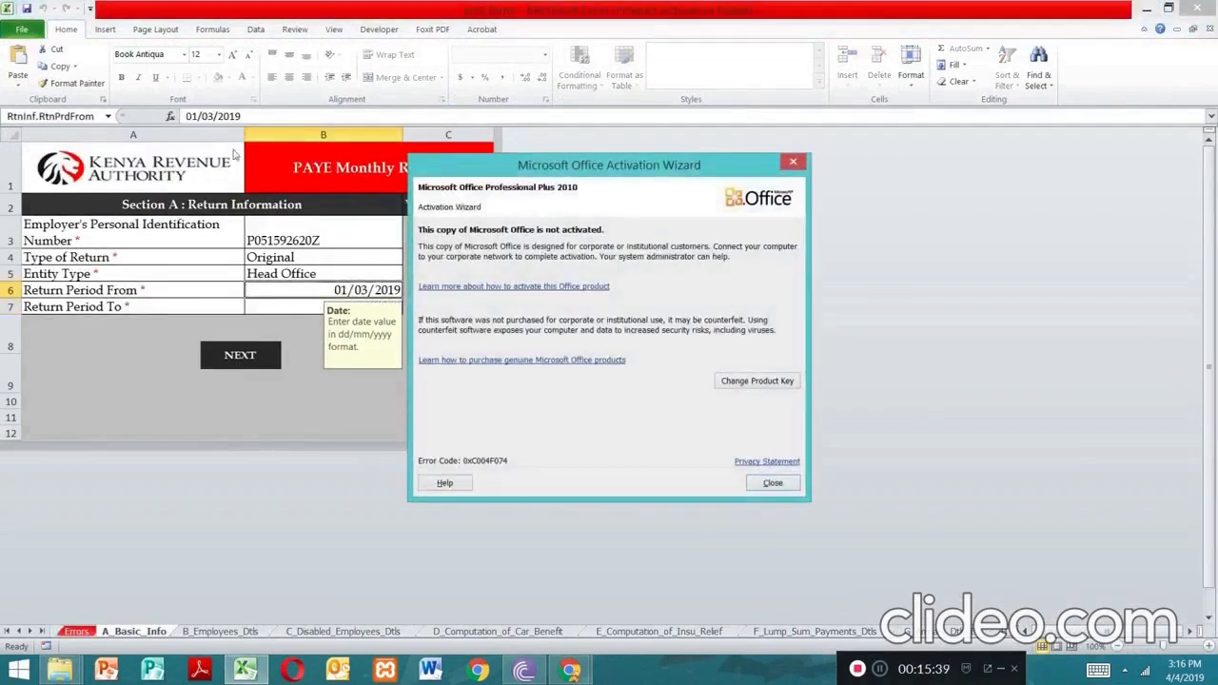
Dismiss the activation notice and change the Return Period From date in B6 to 01/04/2019
left_click(795, 164)
left_click(214, 116)
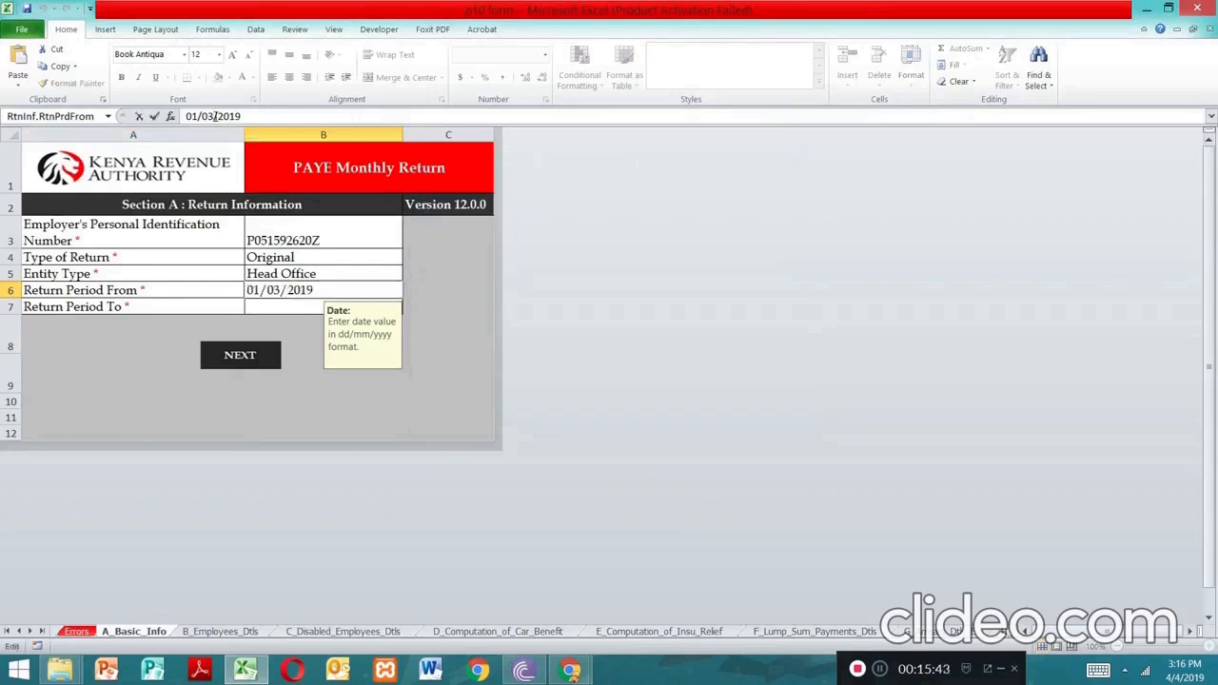
key("BackSpace")
type("4")
left_click(295, 306)
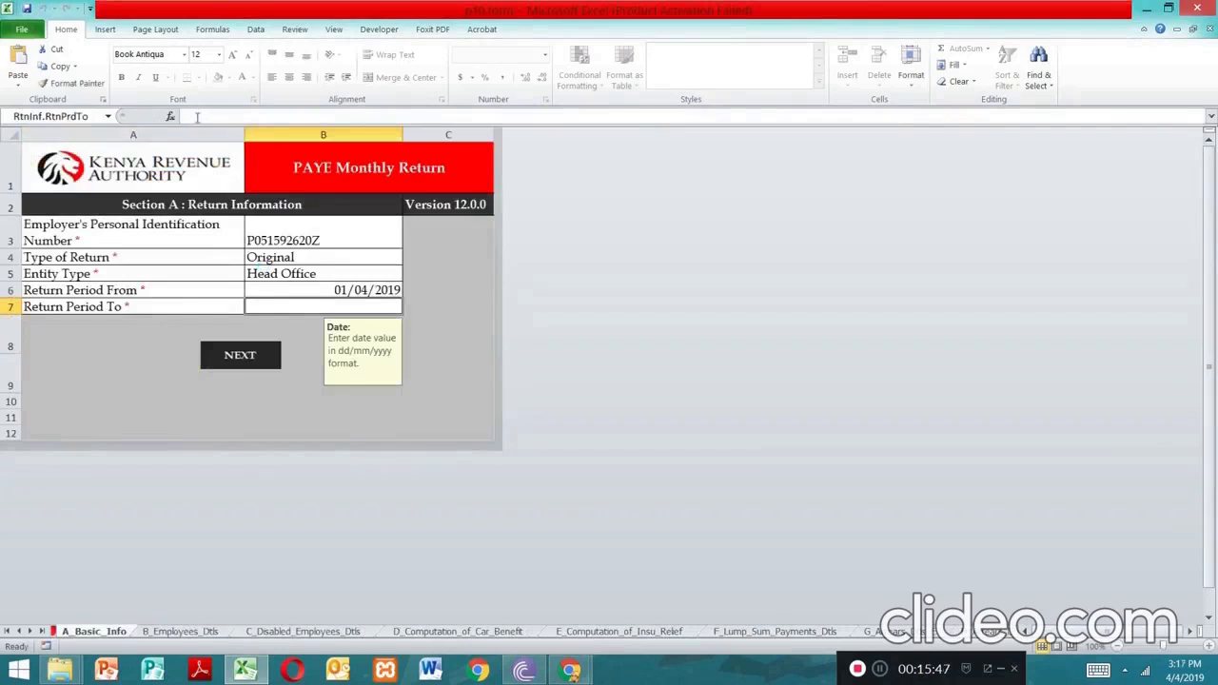
Enter 30/04/2019 as the Return Period To date in B7
left_click(201, 118)
type("30")
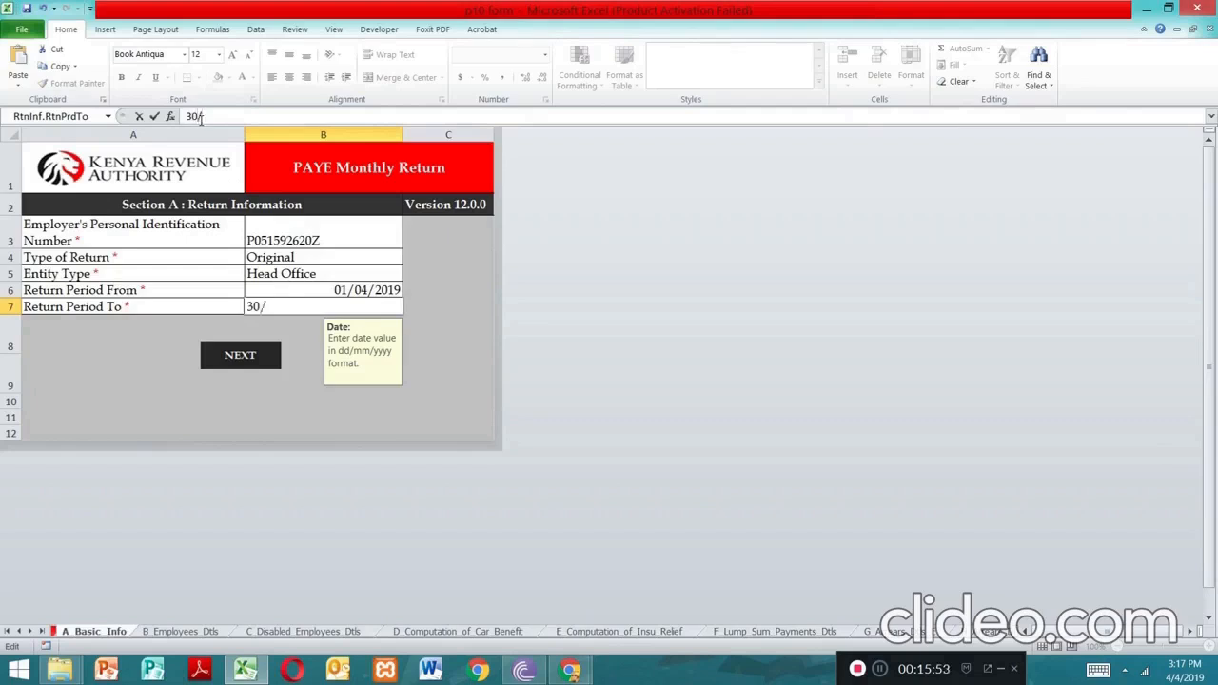
type("/04/2019")
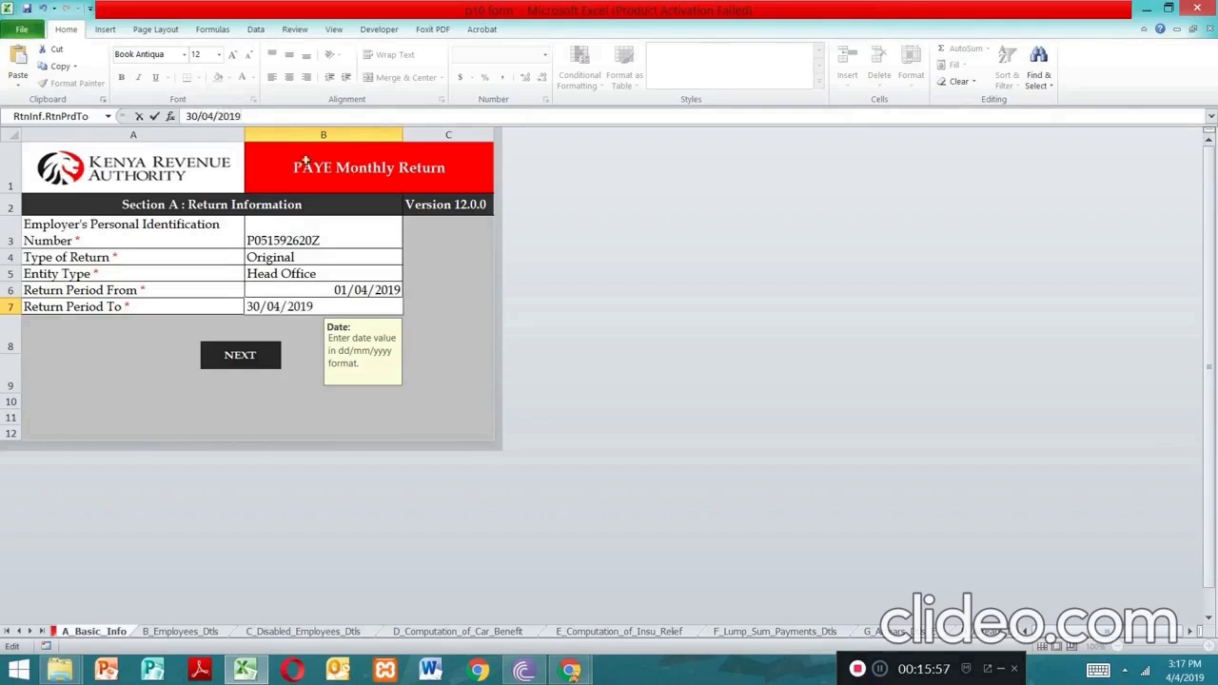
left_click(246, 372)
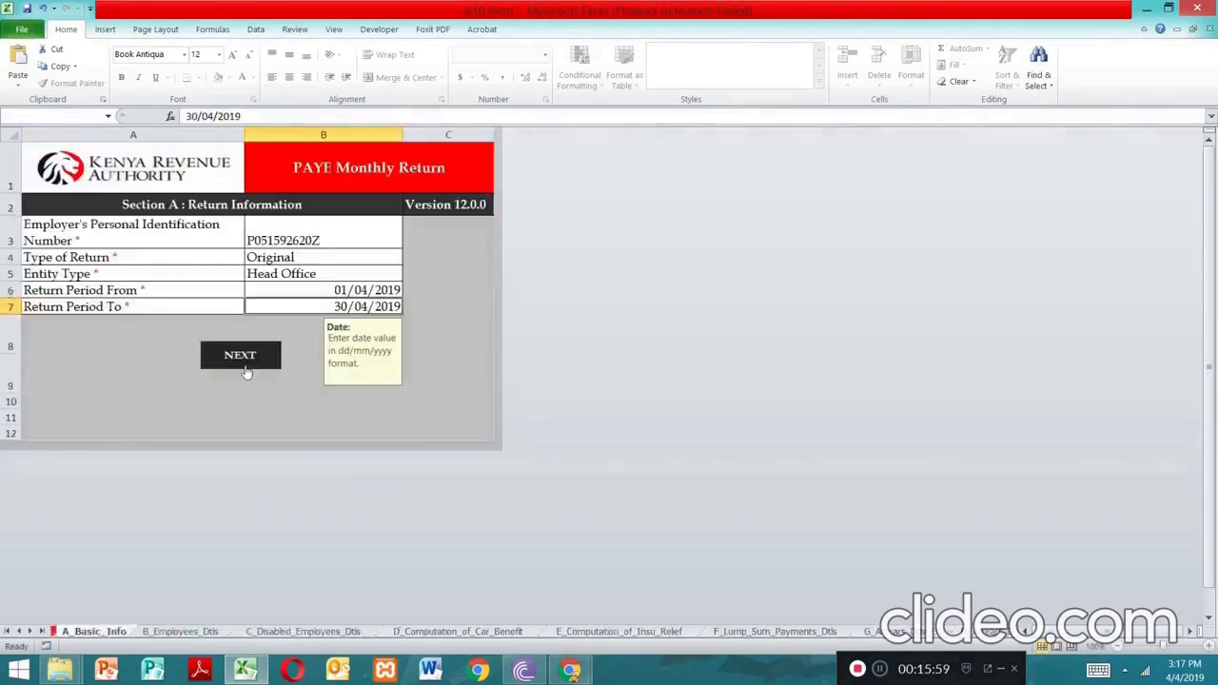
On the B_Employees_Dtls sheet, review the basic salaries 20,000, 30,000 and 40,000 in E5–E7
left_click(239, 356)
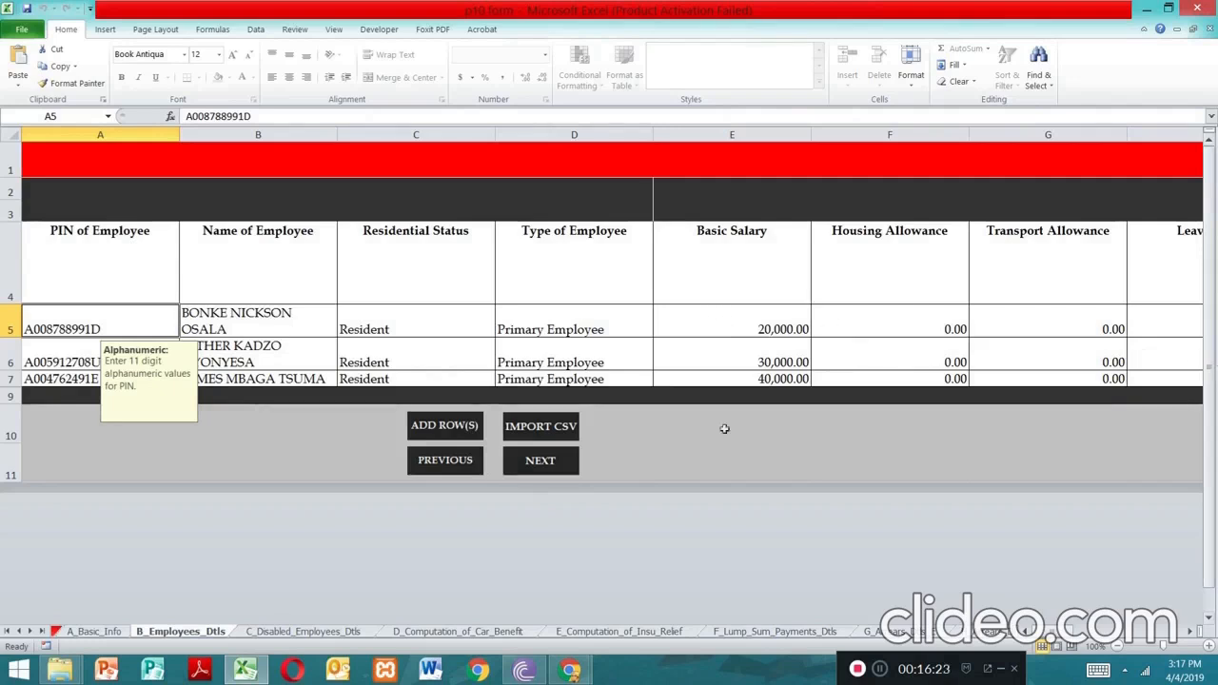
left_click(754, 330)
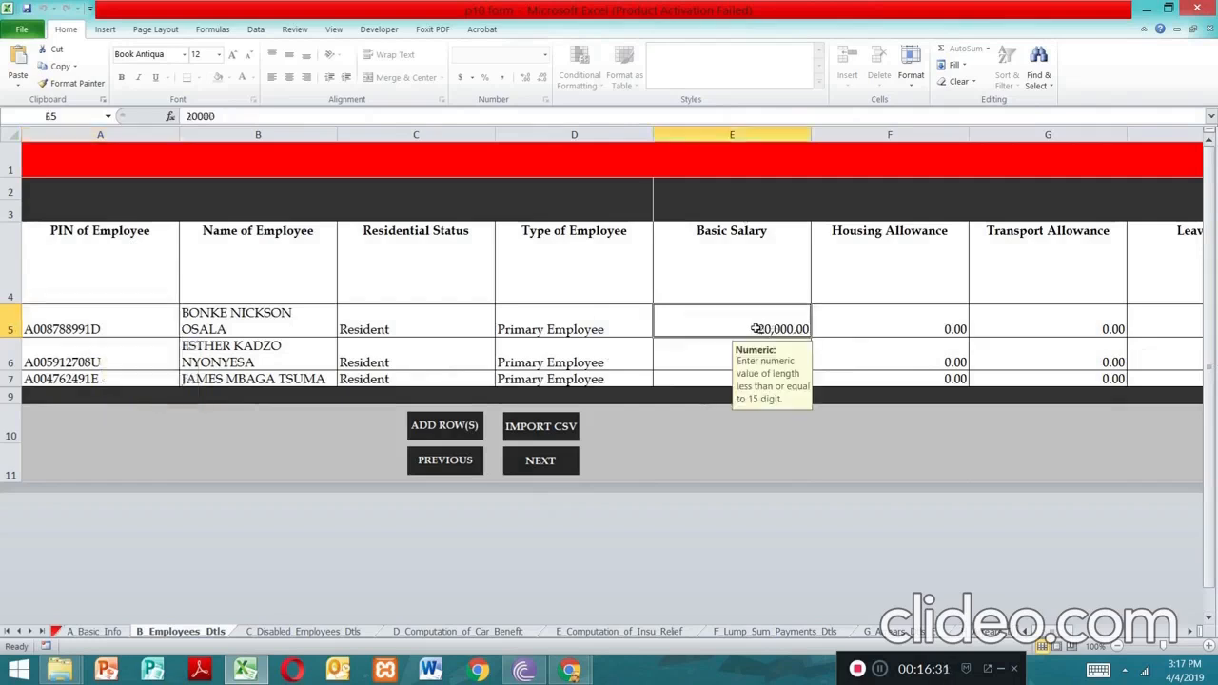
left_click(710, 354)
left_click(704, 378)
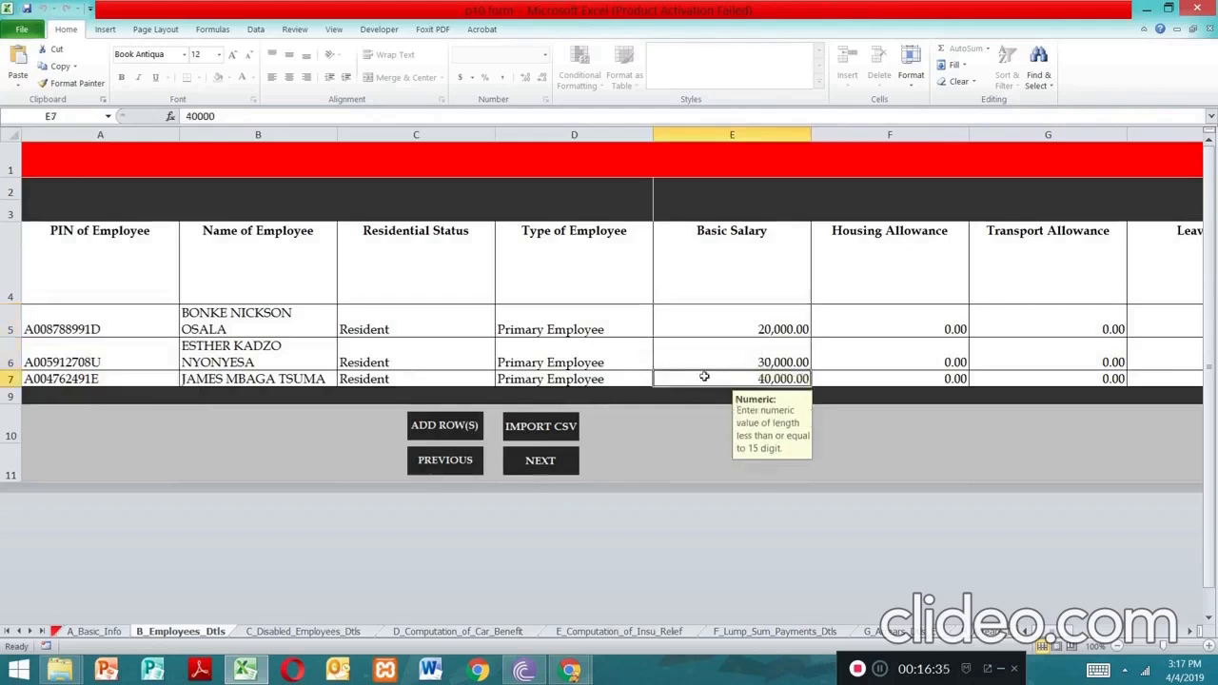
left_click(736, 329)
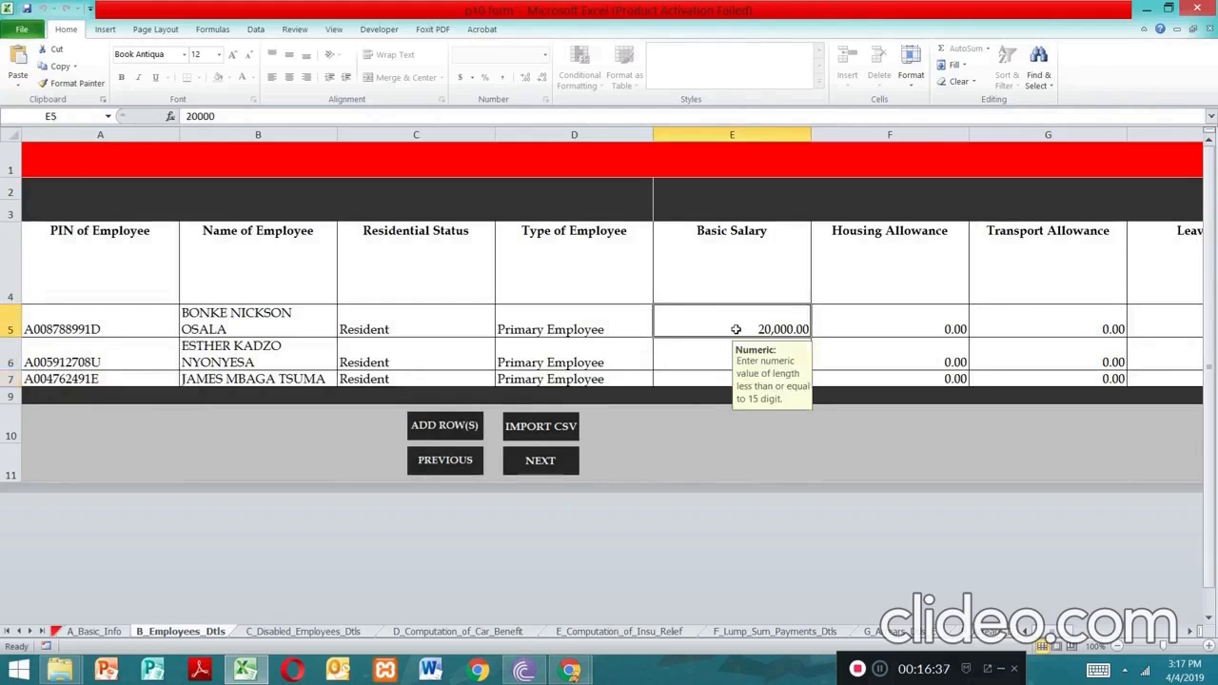
left_click(718, 358)
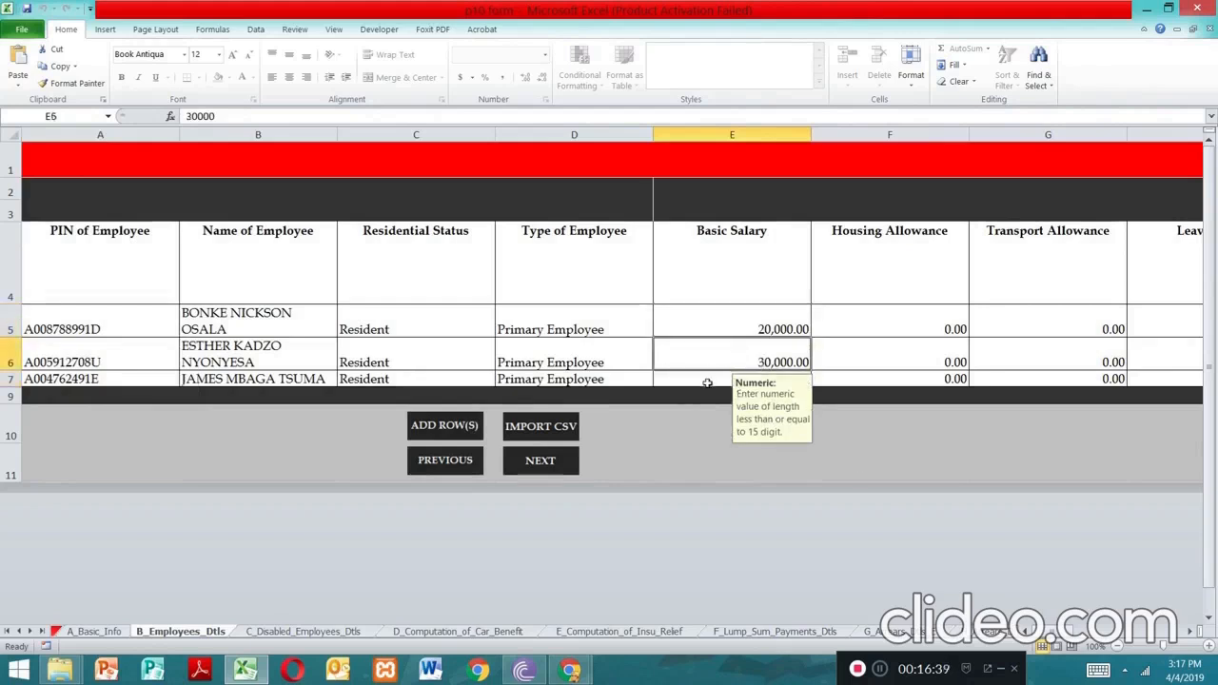
left_click(707, 380)
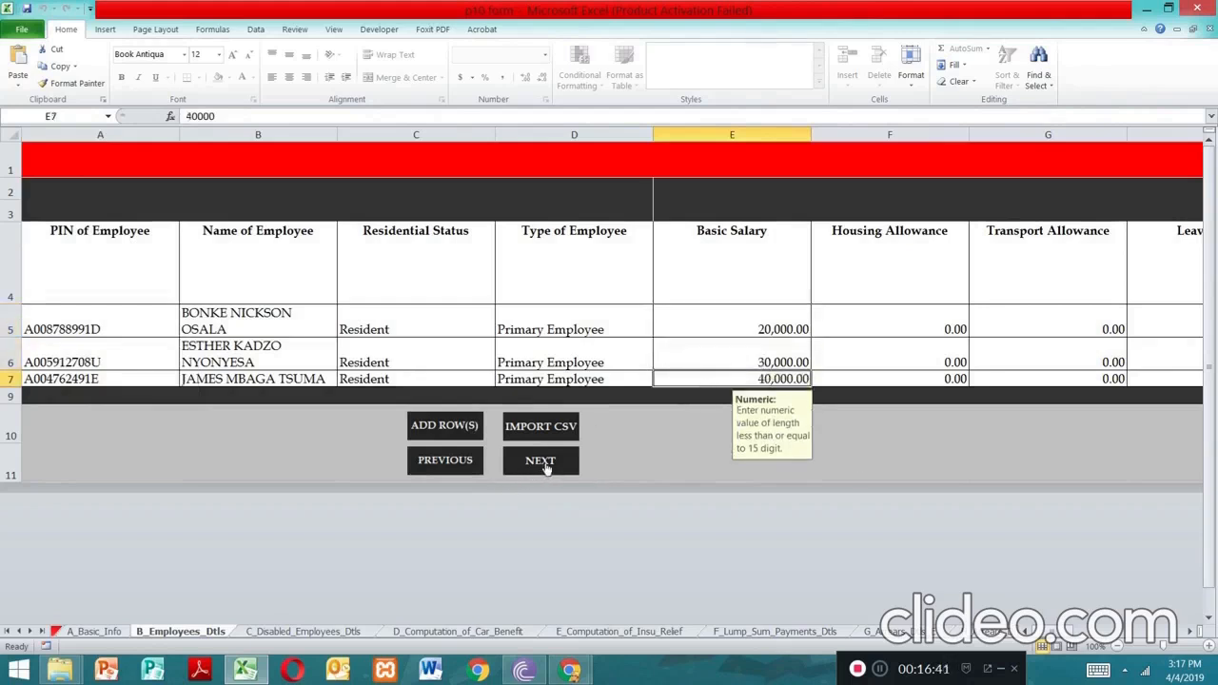
Step back to return information, then forward through employee details, disabled employees, car benefit and insurance relief sheets
left_click(438, 468)
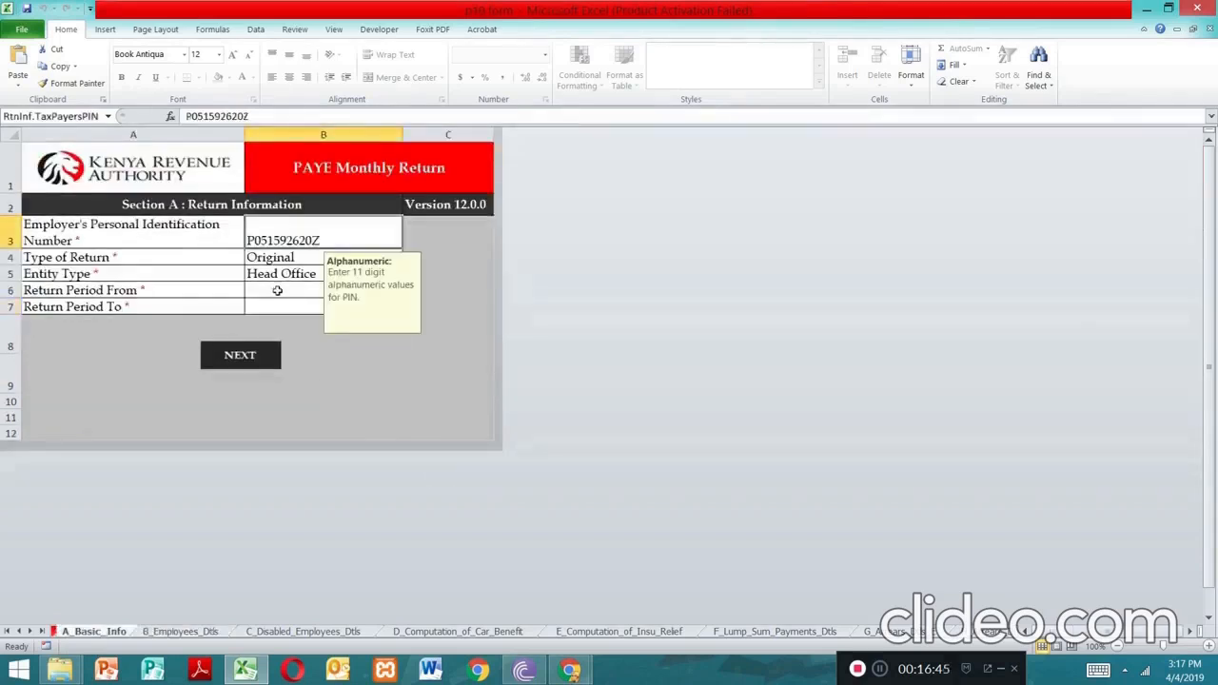
left_click(248, 356)
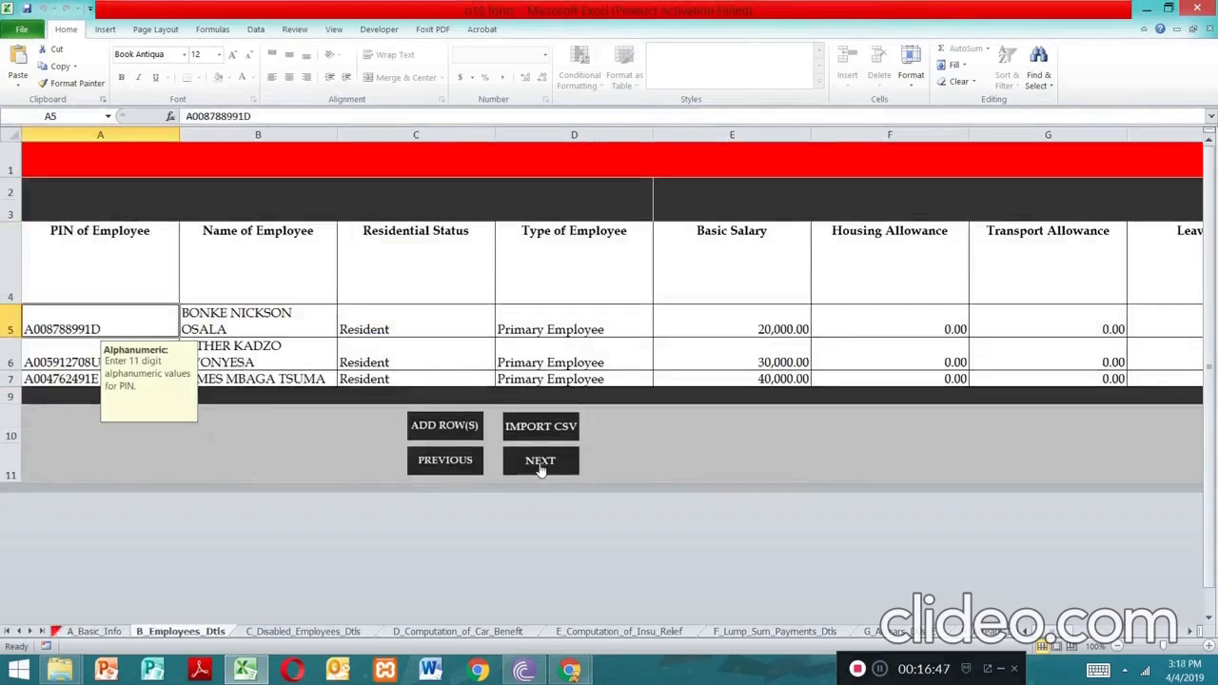
left_click(540, 467)
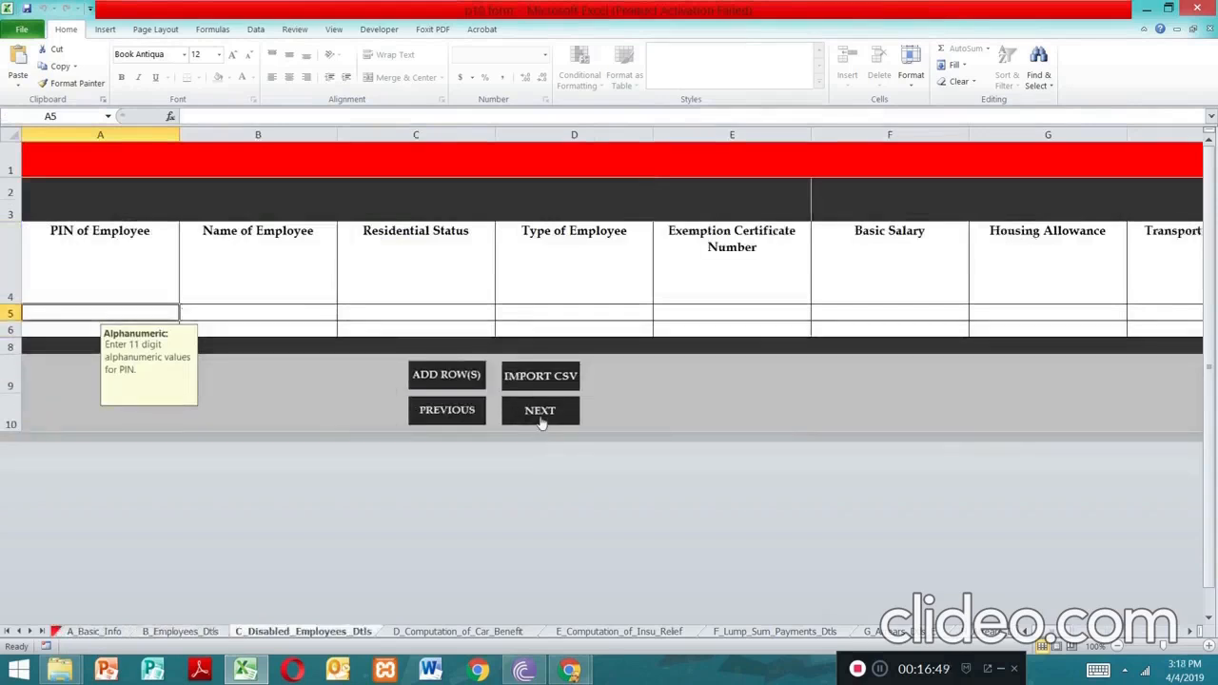
left_click(539, 421)
left_click(556, 327)
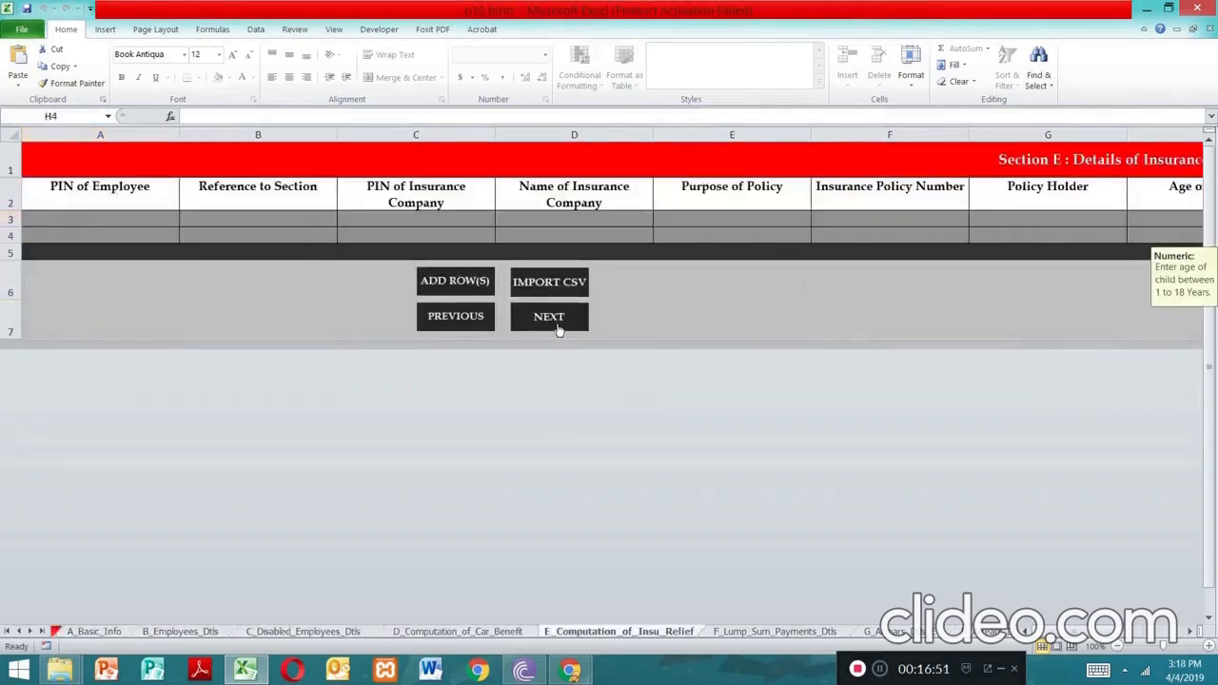
Advance through lump sum, arrears and gratuity sheets to J_FBT_Dtls, then close the workbook
left_click(557, 326)
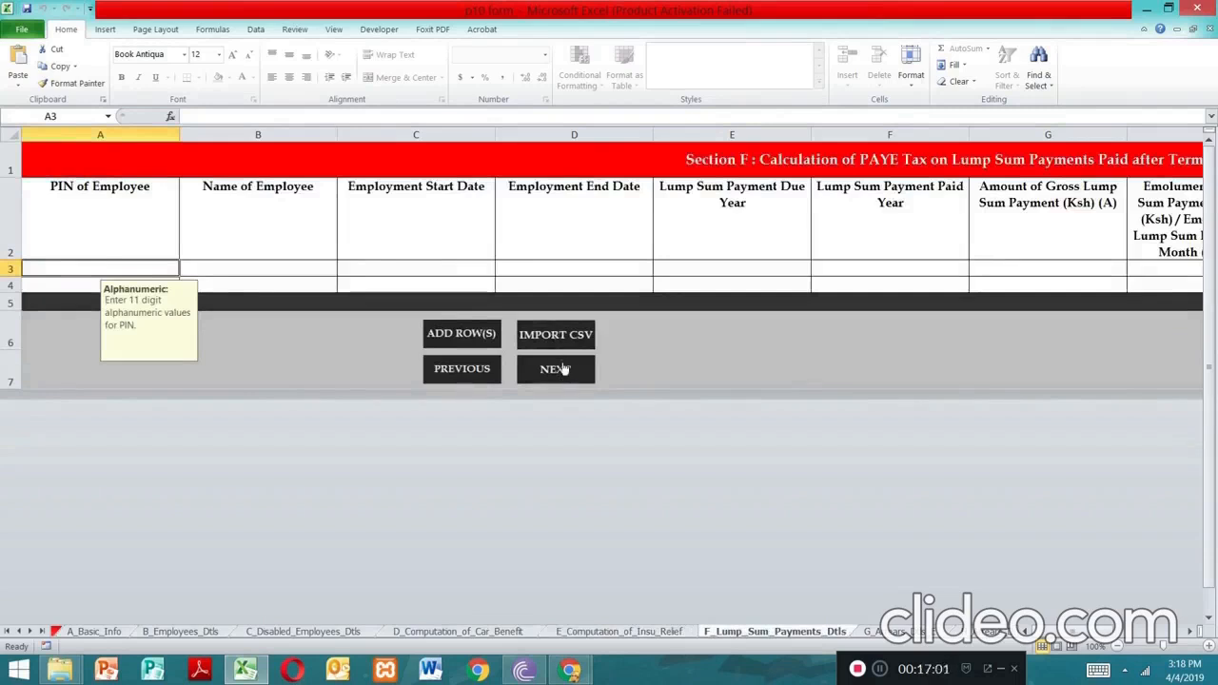
left_click(556, 369)
left_click(549, 416)
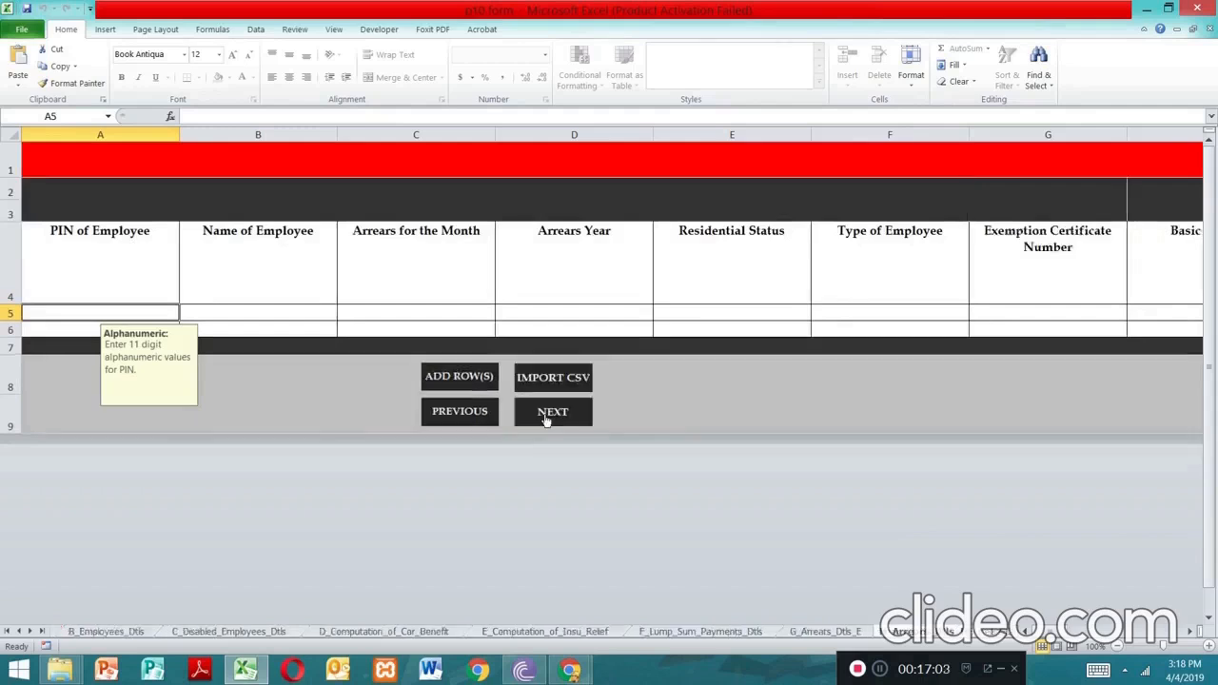
left_click(547, 419)
left_click(572, 496)
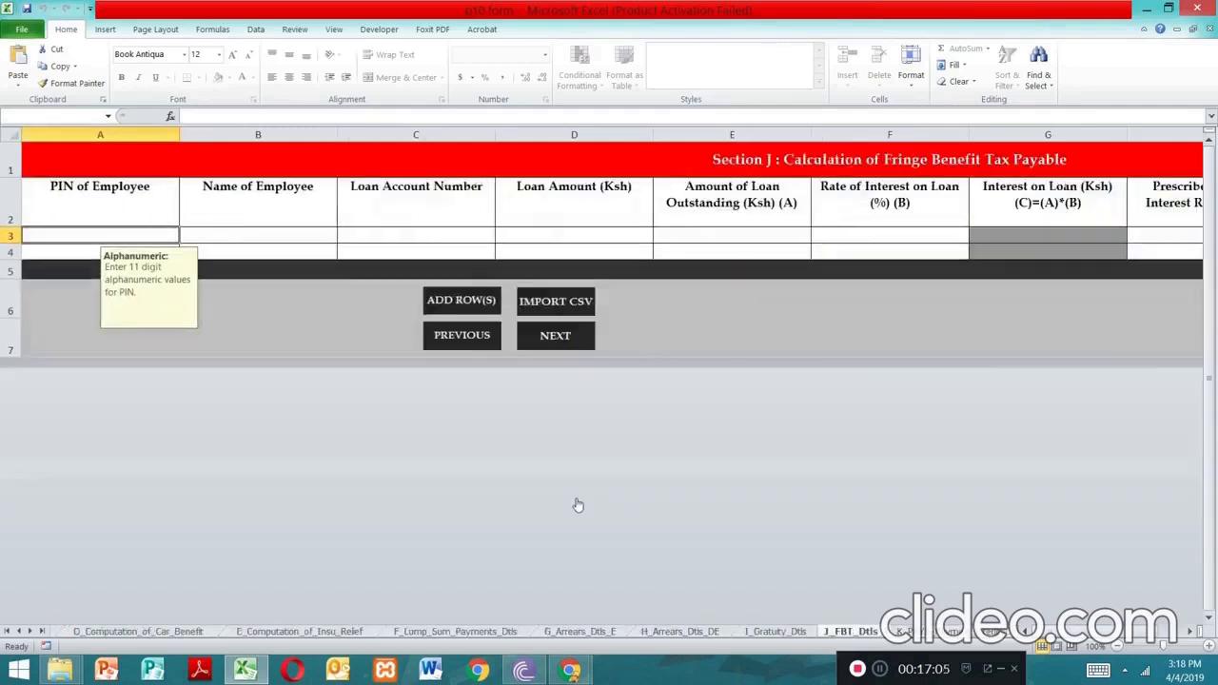
left_click(1195, 8)
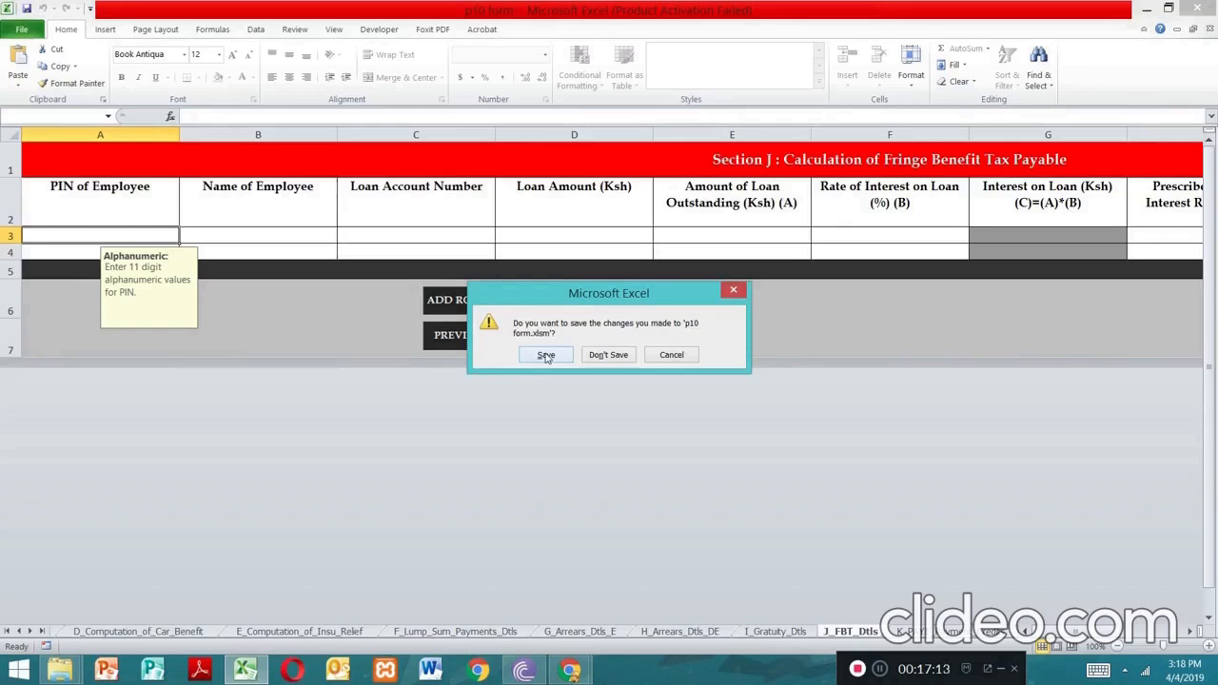
Save the changes to 'p10 form.xlsm' so Excel closes the workbook
left_click(546, 355)
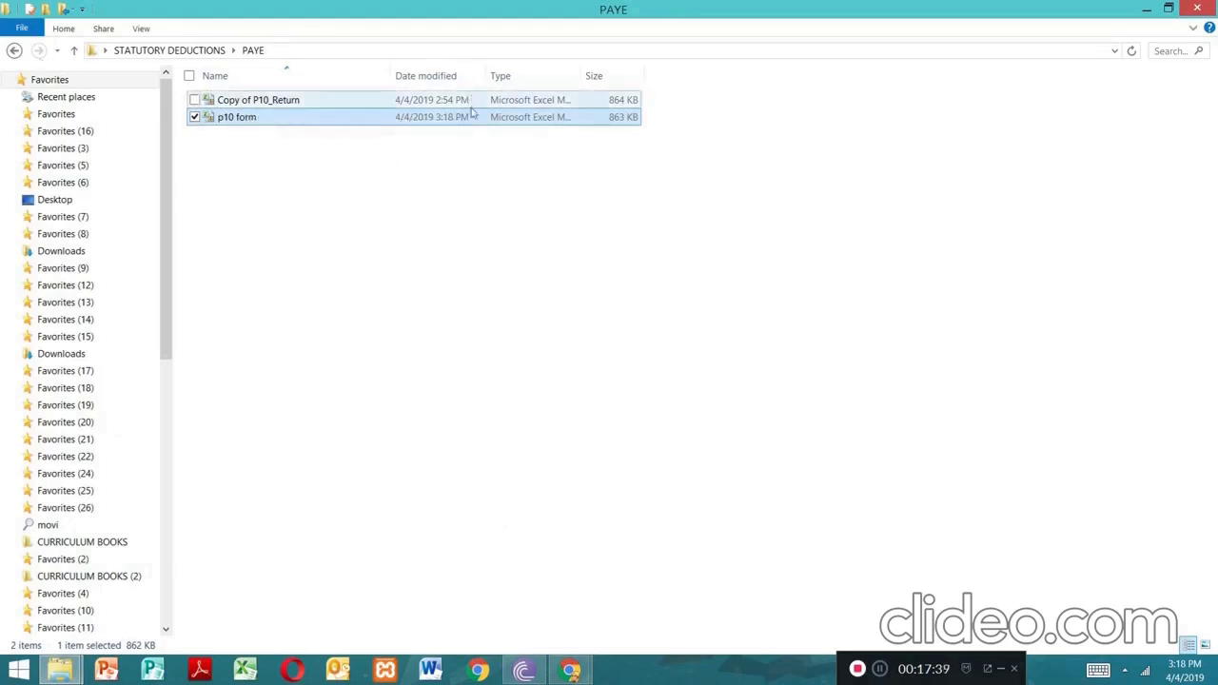
Go back to the STATUTORY DEDUCTIONS folder and bring up the Kenya Revenue Authority Chrome window
left_click(18, 52)
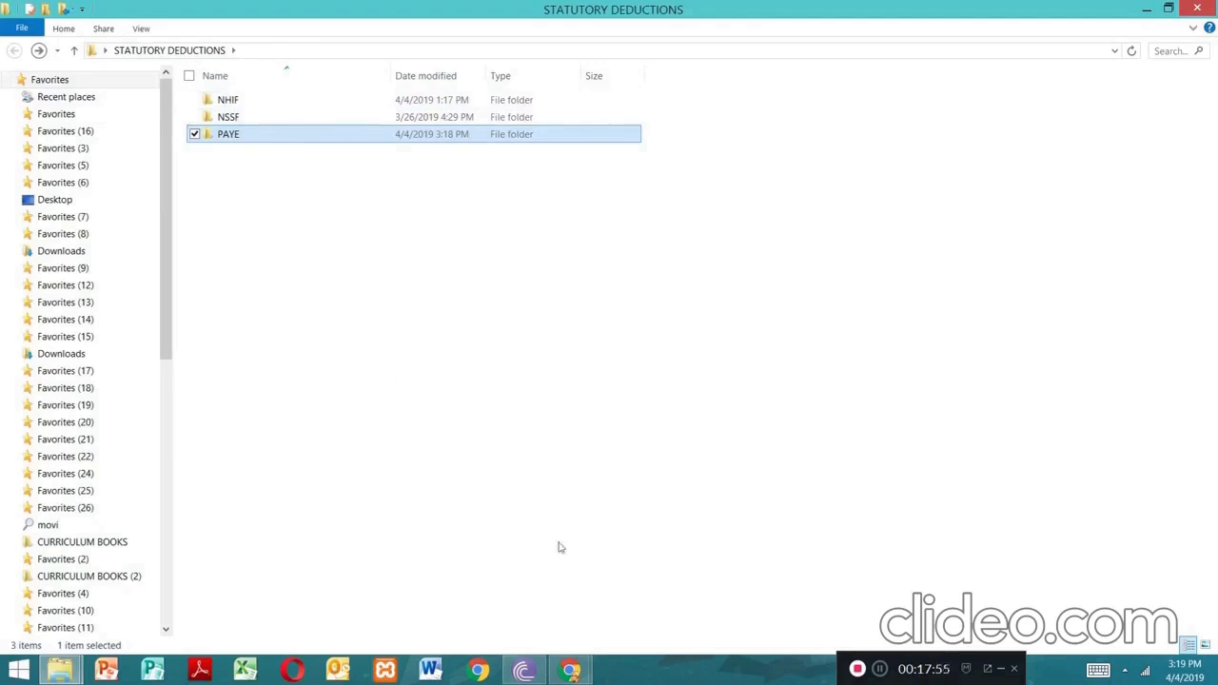
mouse_move(571, 674)
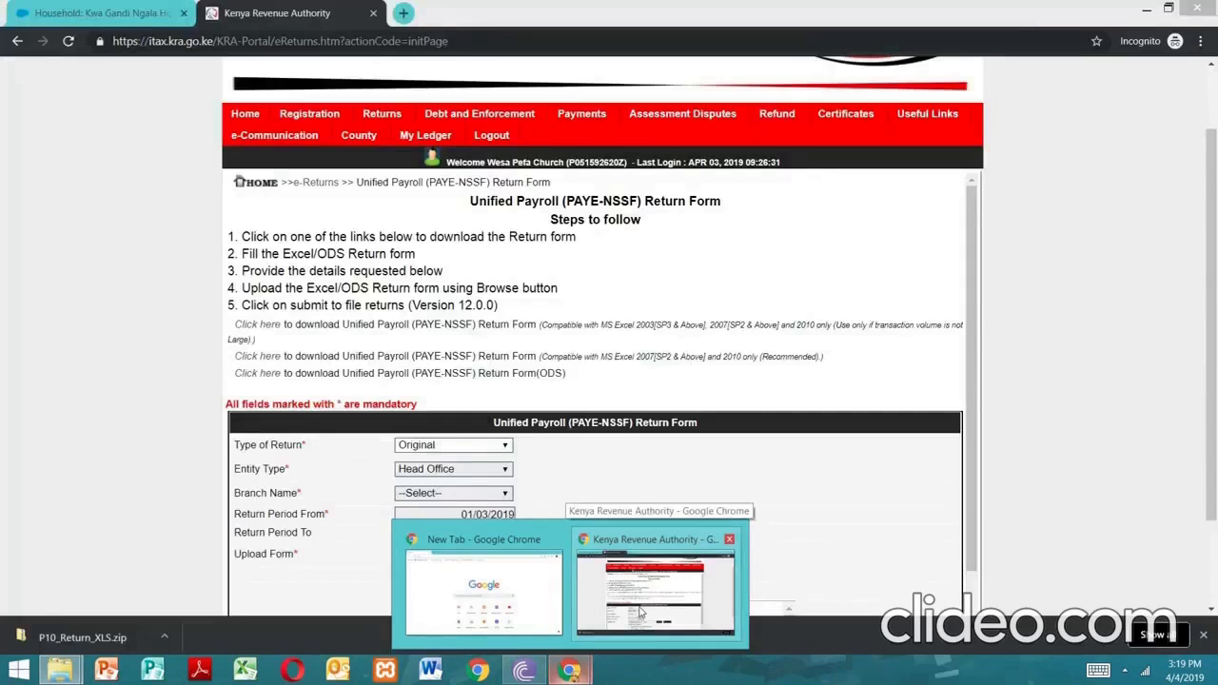
Switch to the KRA browser window, go back and reload the iTax returns page, resubmitting the form
left_click(640, 612)
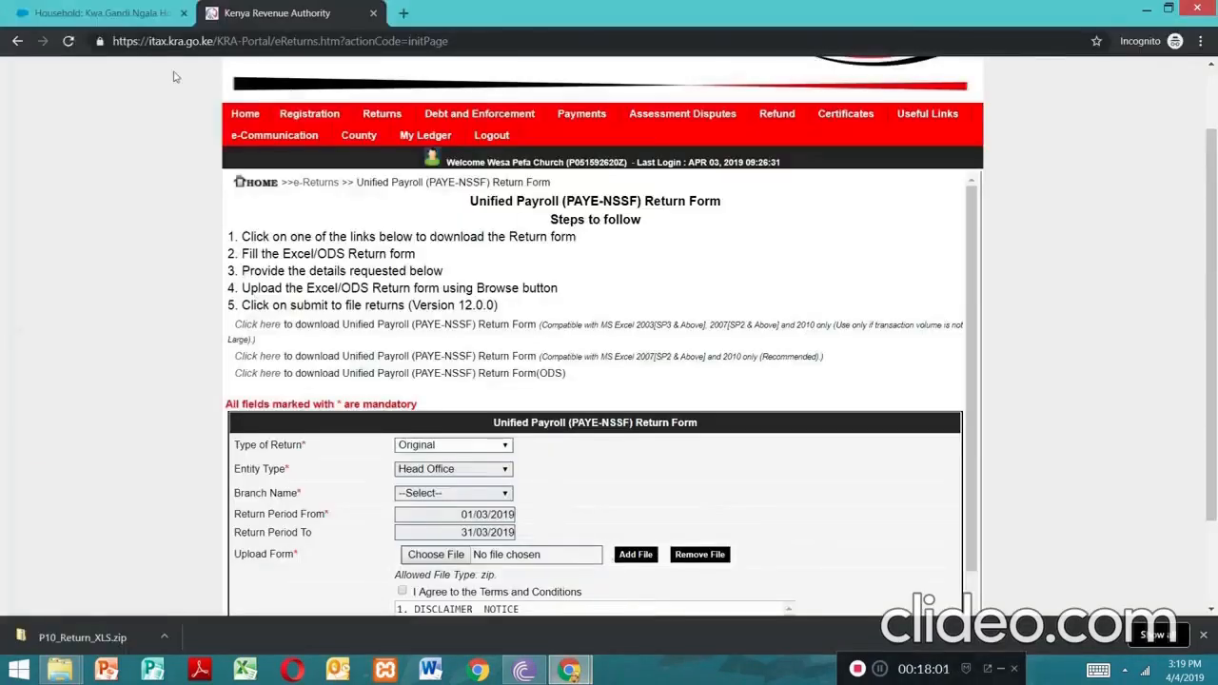
left_click(18, 41)
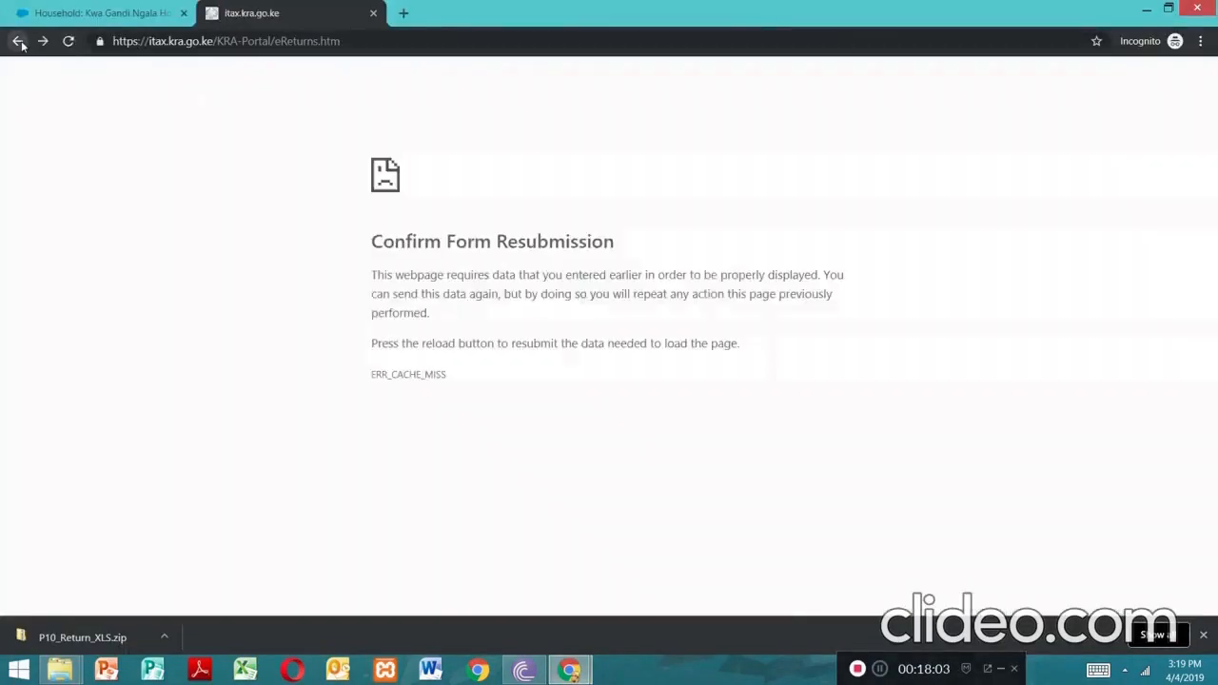
left_click(68, 41)
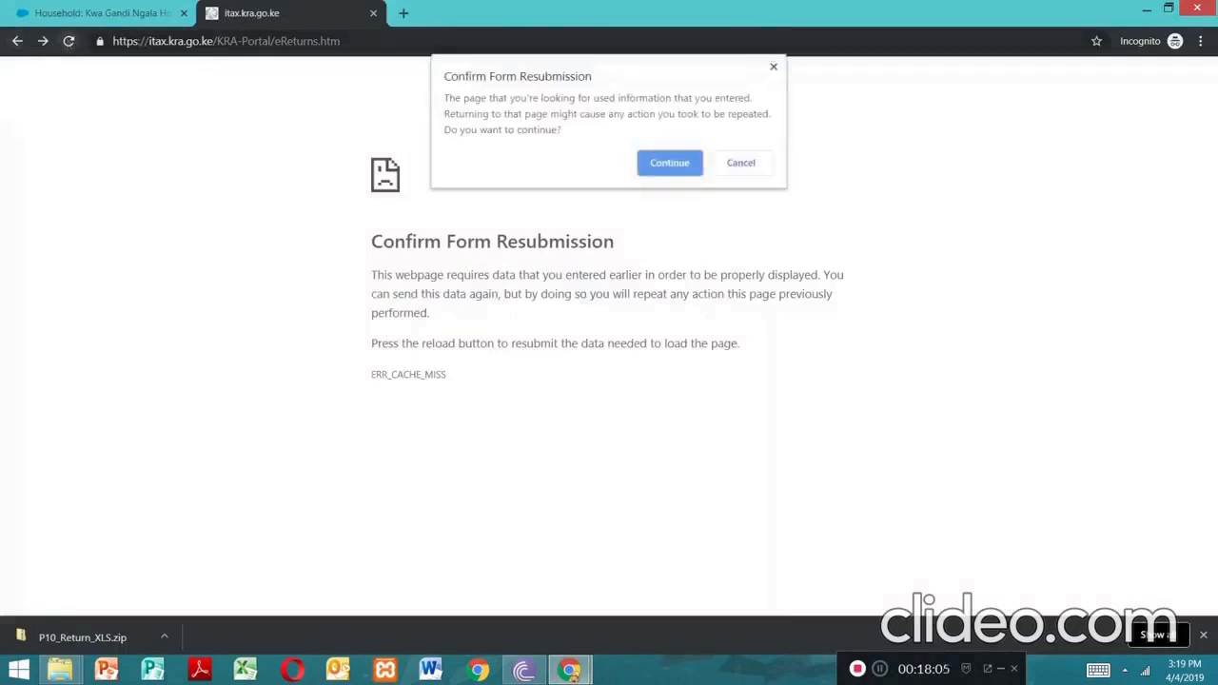
left_click(670, 163)
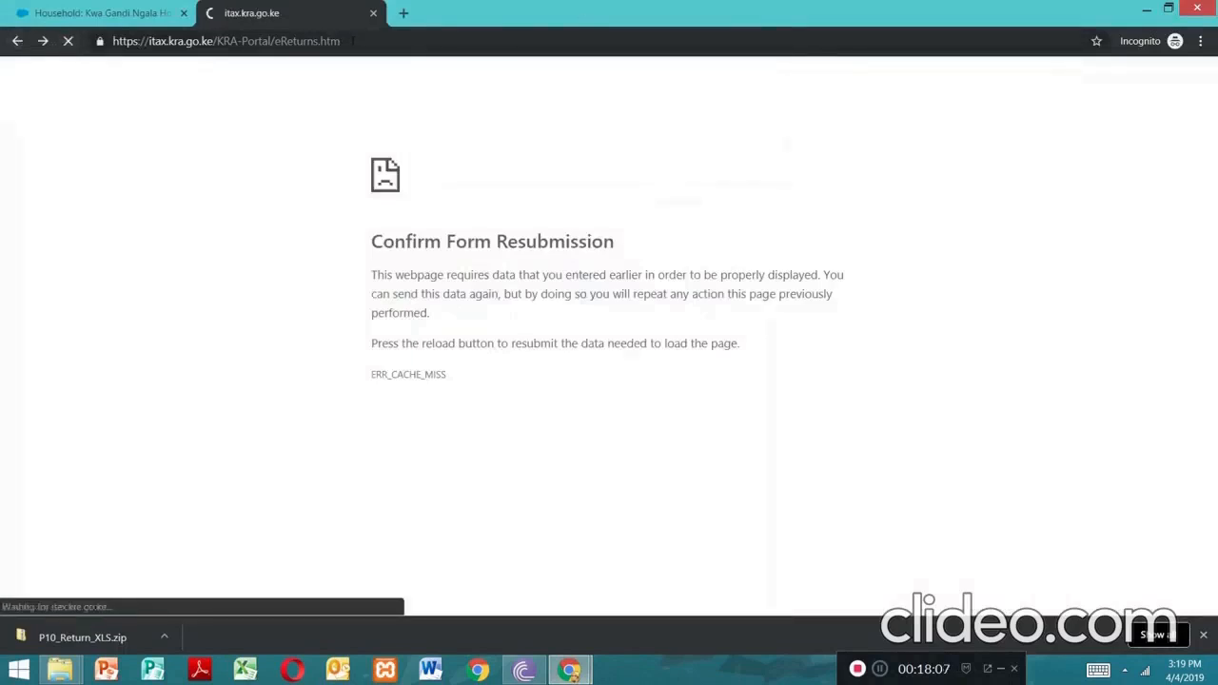
Search 'kr' from the address bar and open the official iTax - KRA portal
left_click(352, 50)
key("BackSpace")
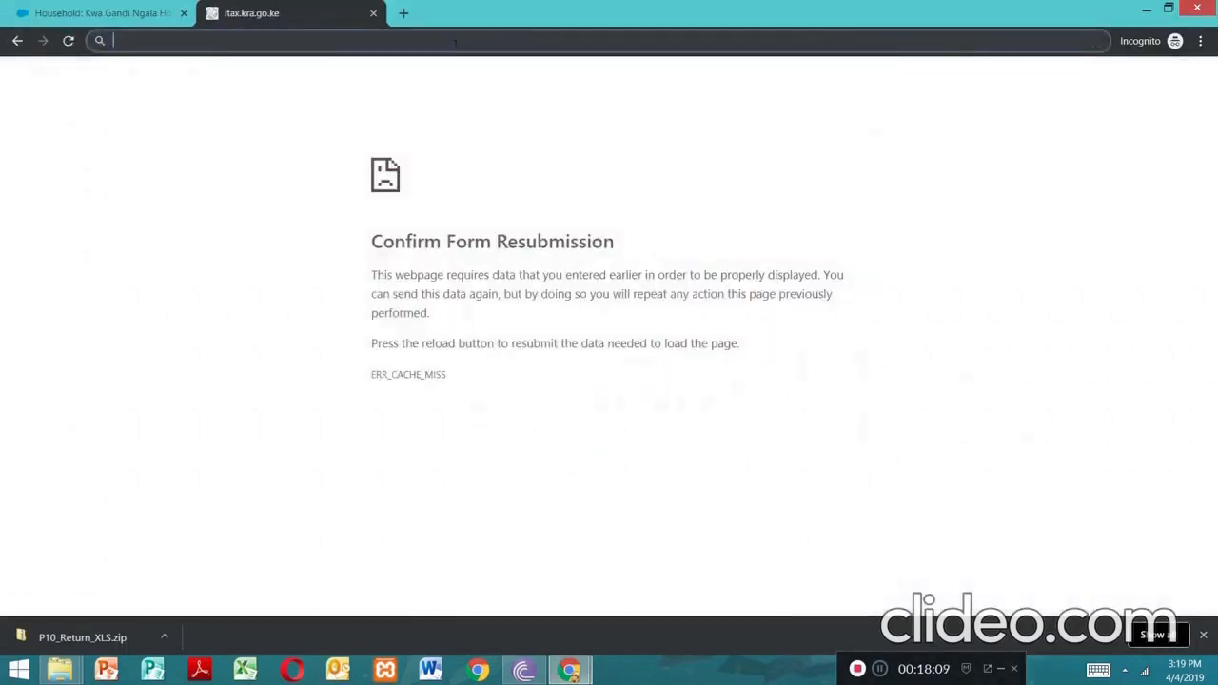
type("kr")
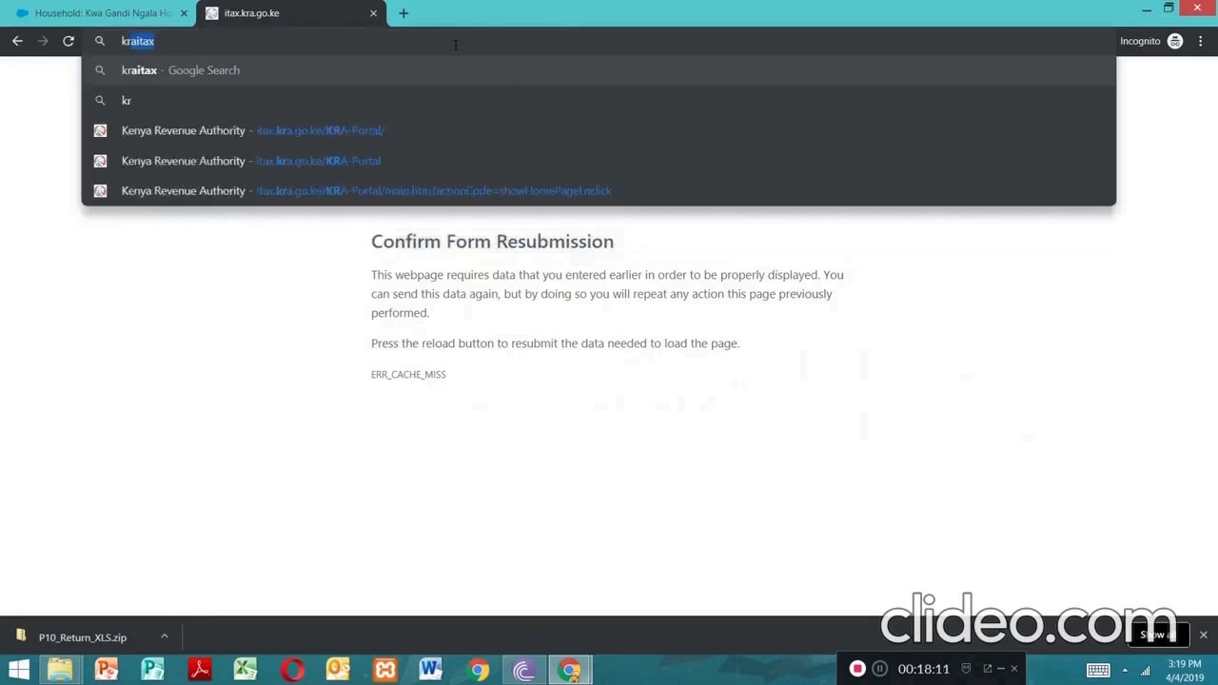
key("Return")
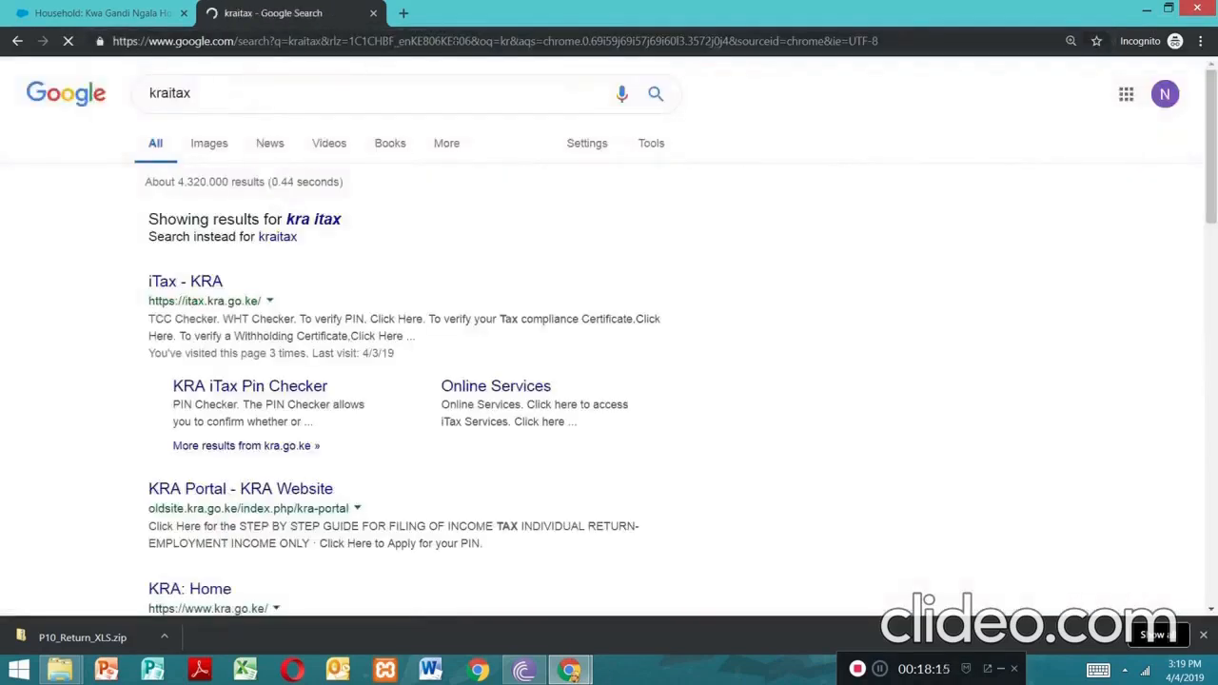
left_click(193, 284)
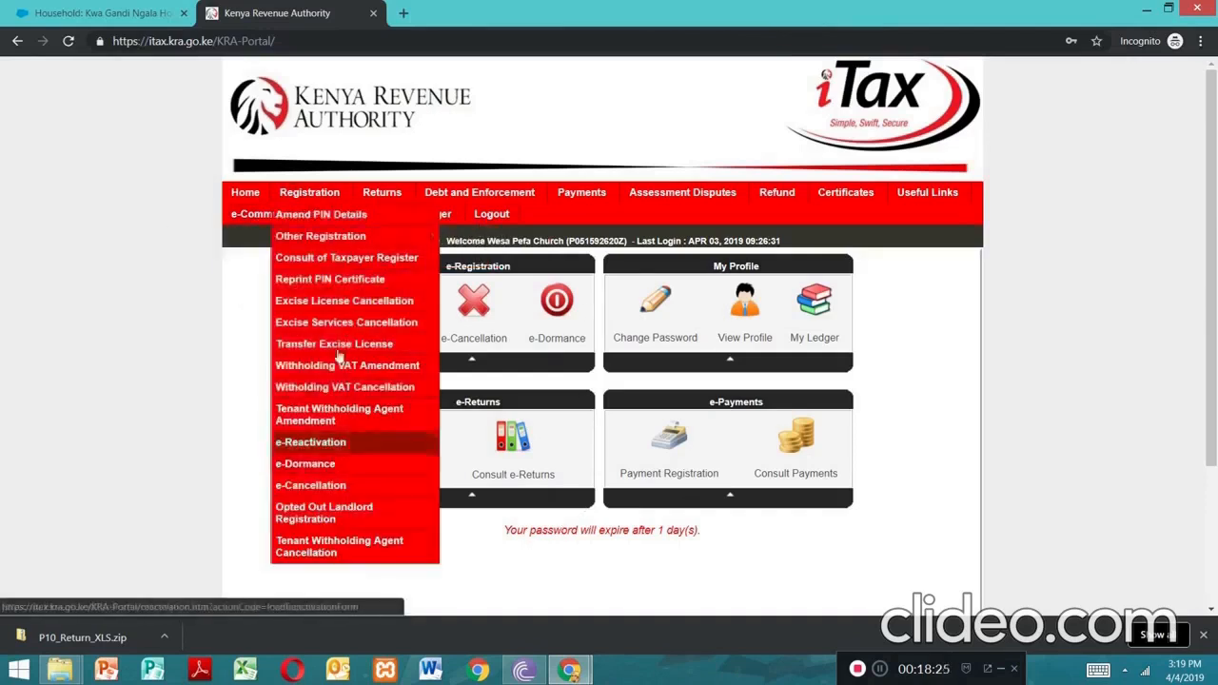
File a new return with obligation Income Tax - PAYE and reach the Unified Payroll return form's upload area
mouse_move(381, 195)
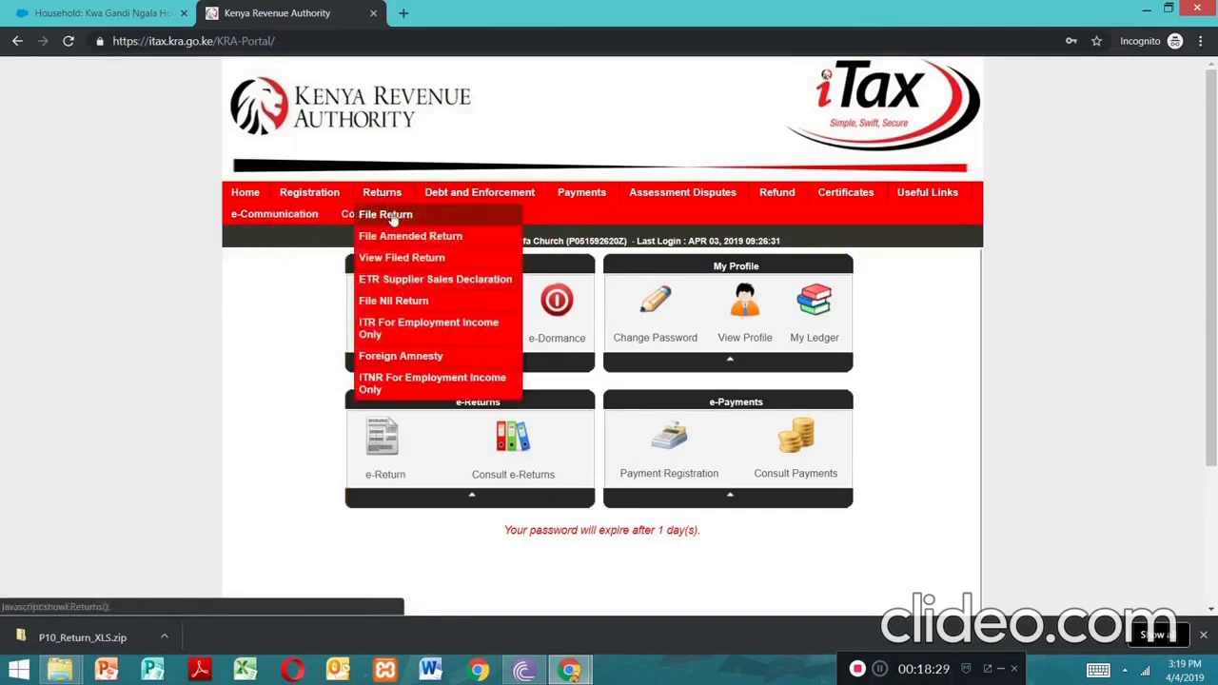
left_click(393, 217)
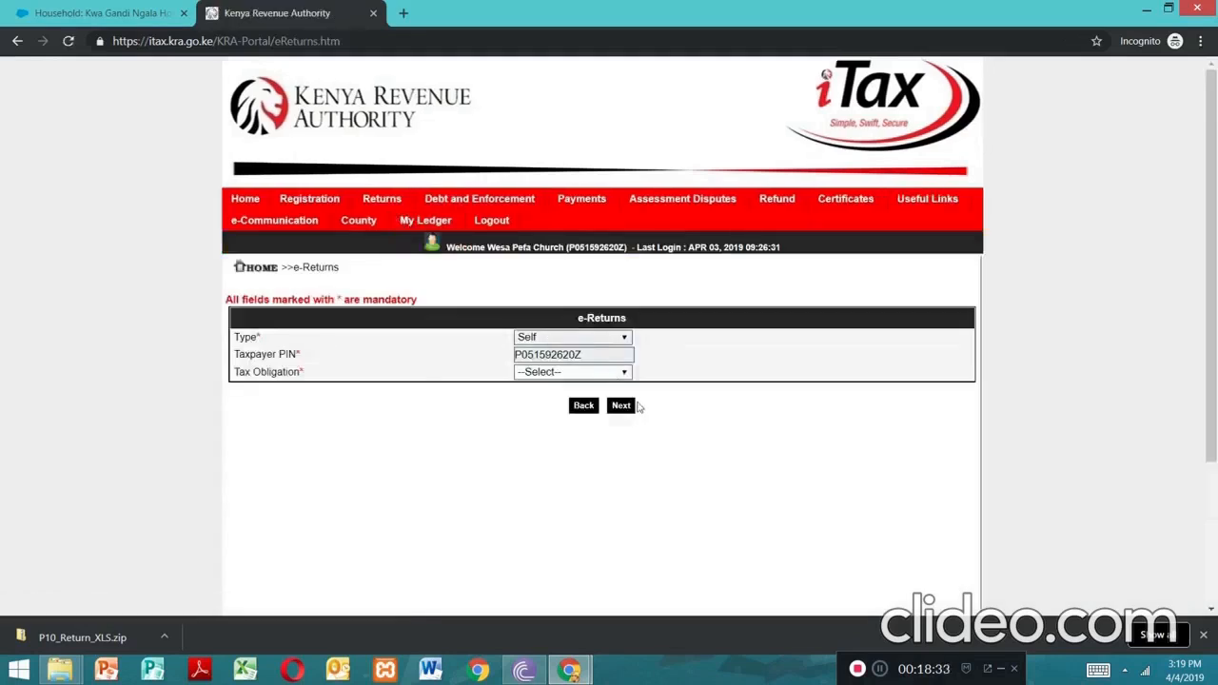
left_click(625, 373)
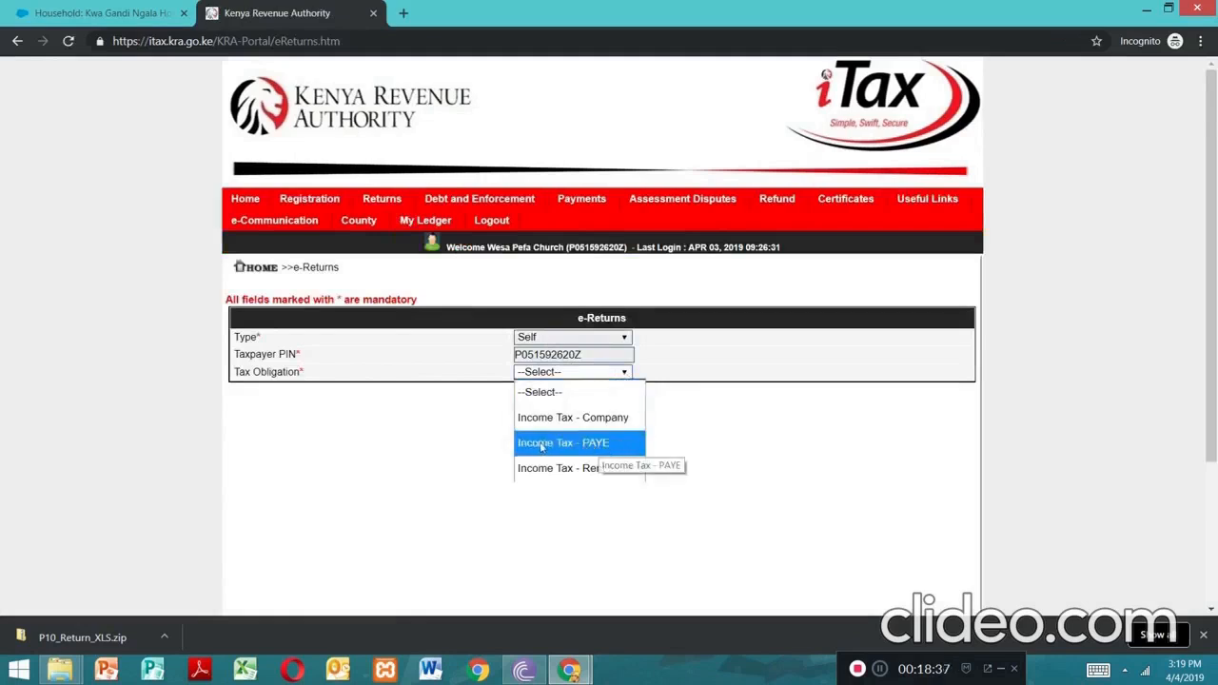
left_click(593, 444)
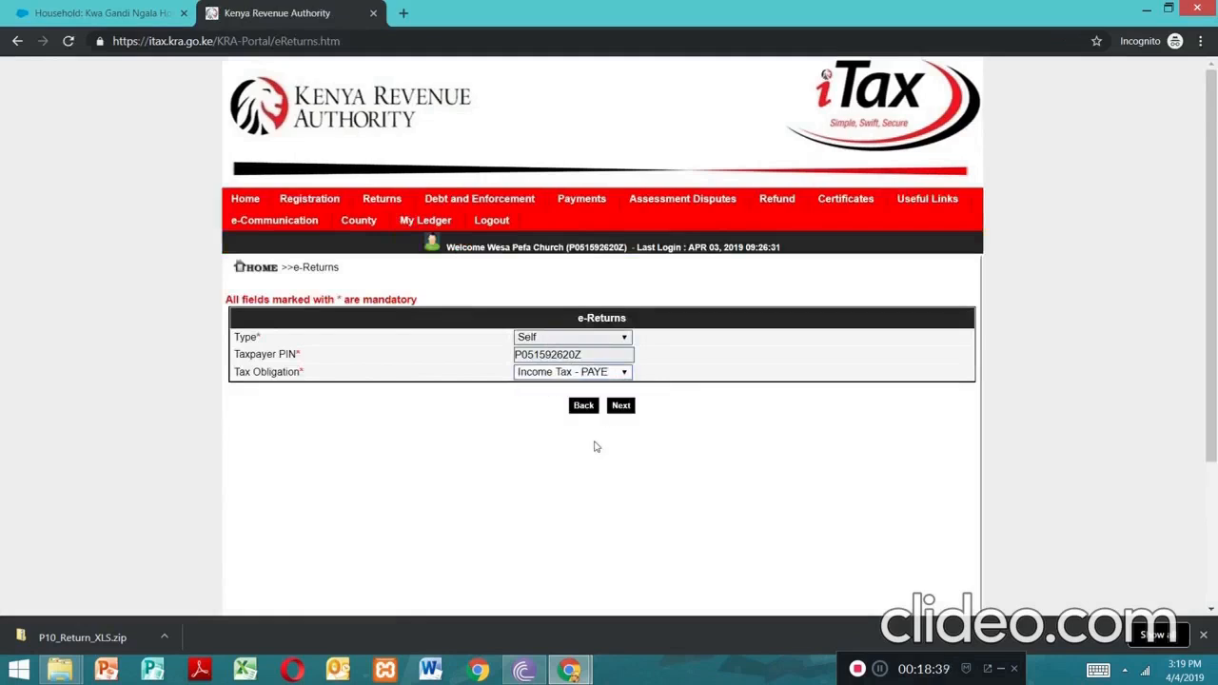
left_click(620, 405)
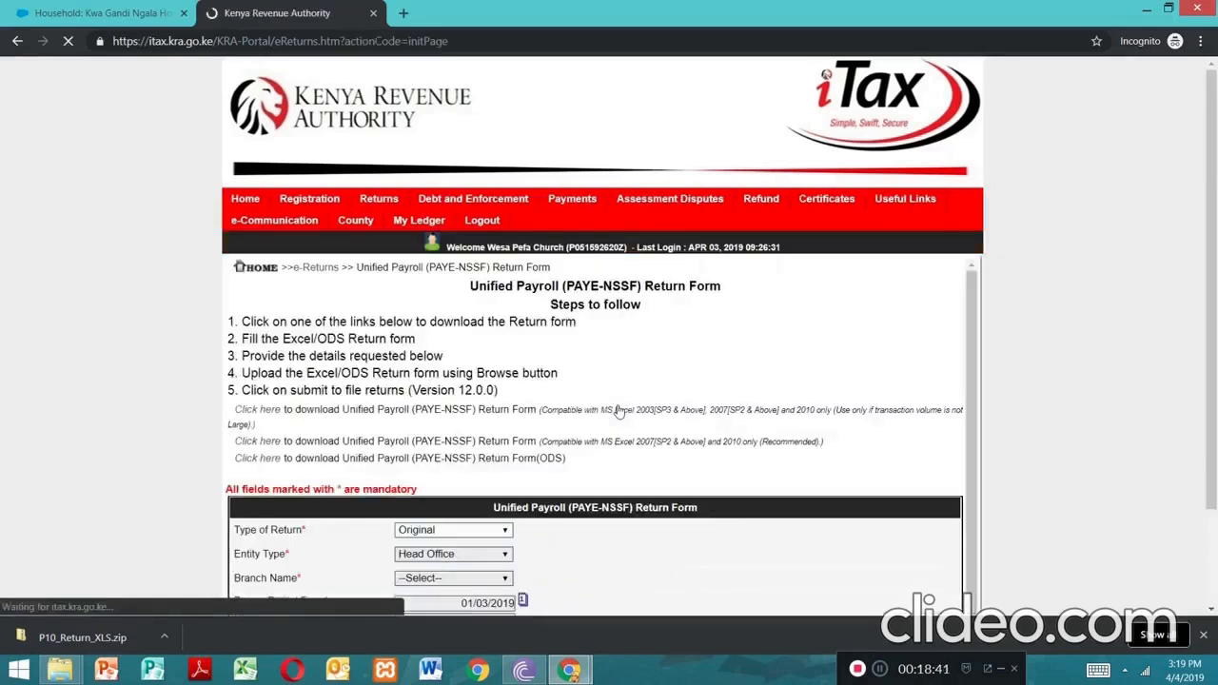
scroll(1215, 324, "down", 2)
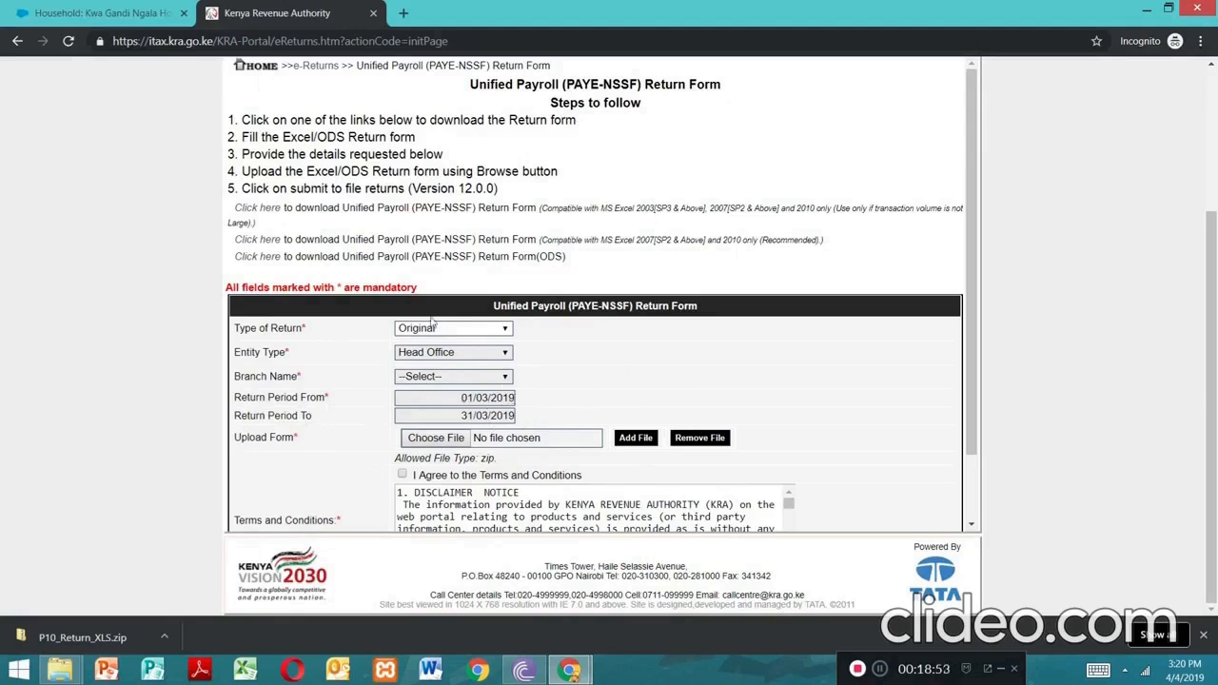
Open the file picker and browse the Documents folder for the PAYE return zip
left_click(444, 440)
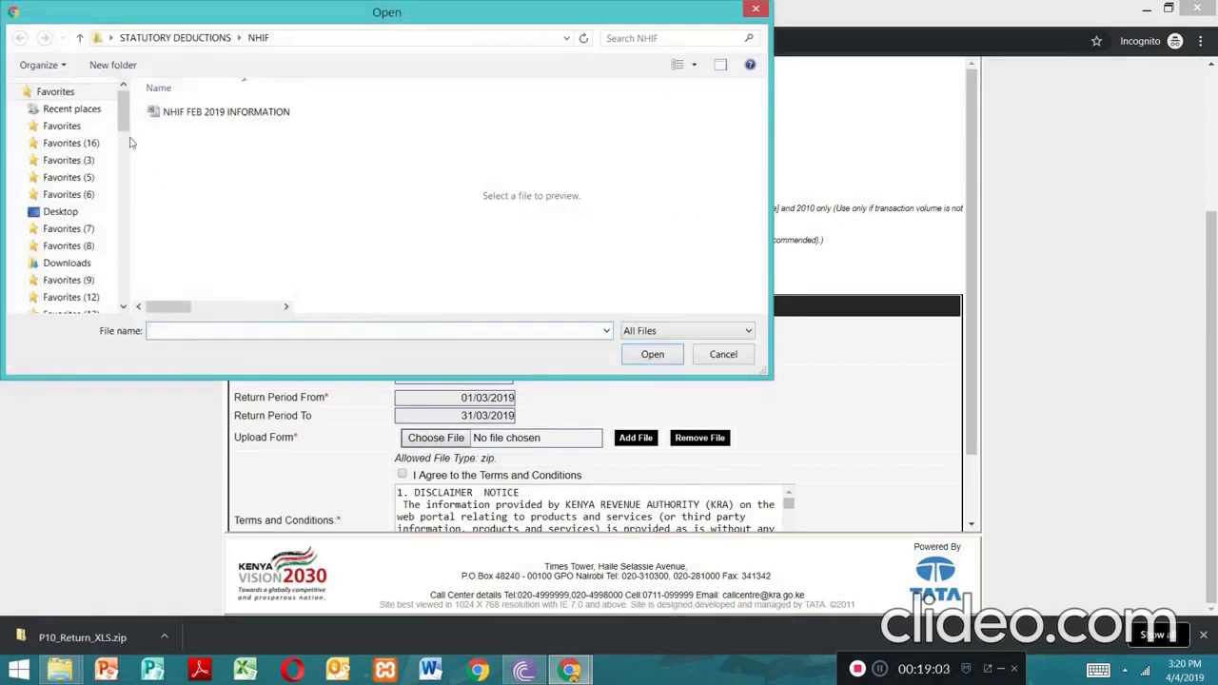
left_click_drag(124, 121, 126, 291)
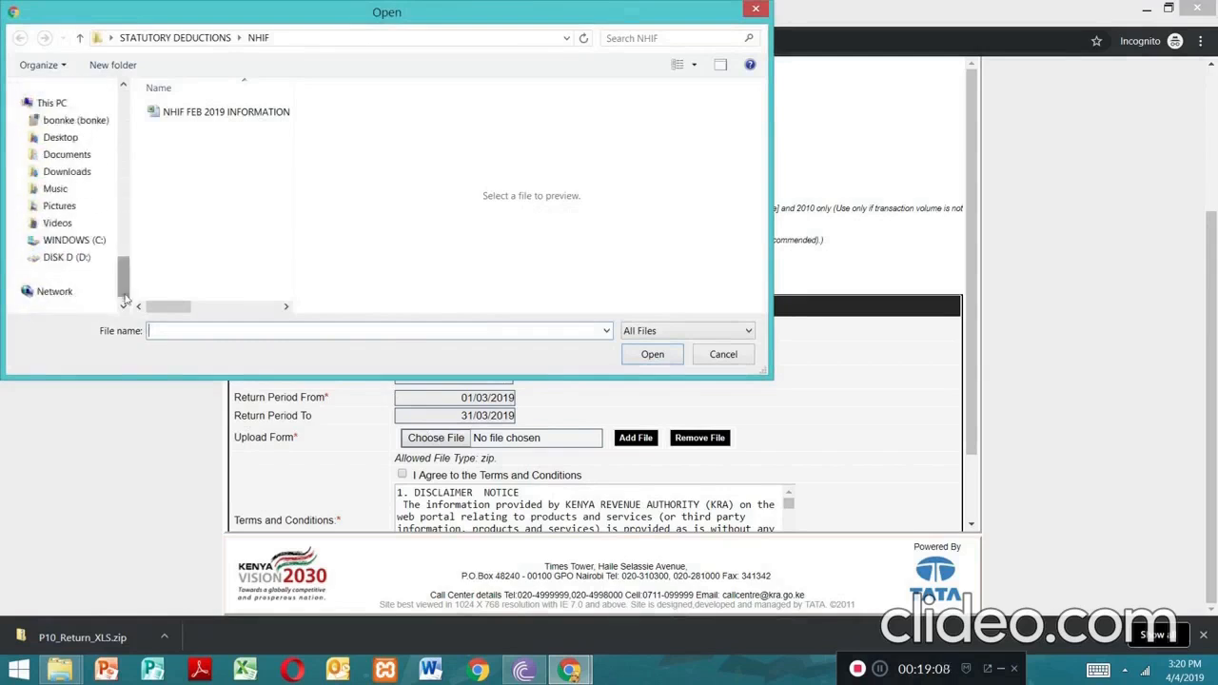
left_click(67, 158)
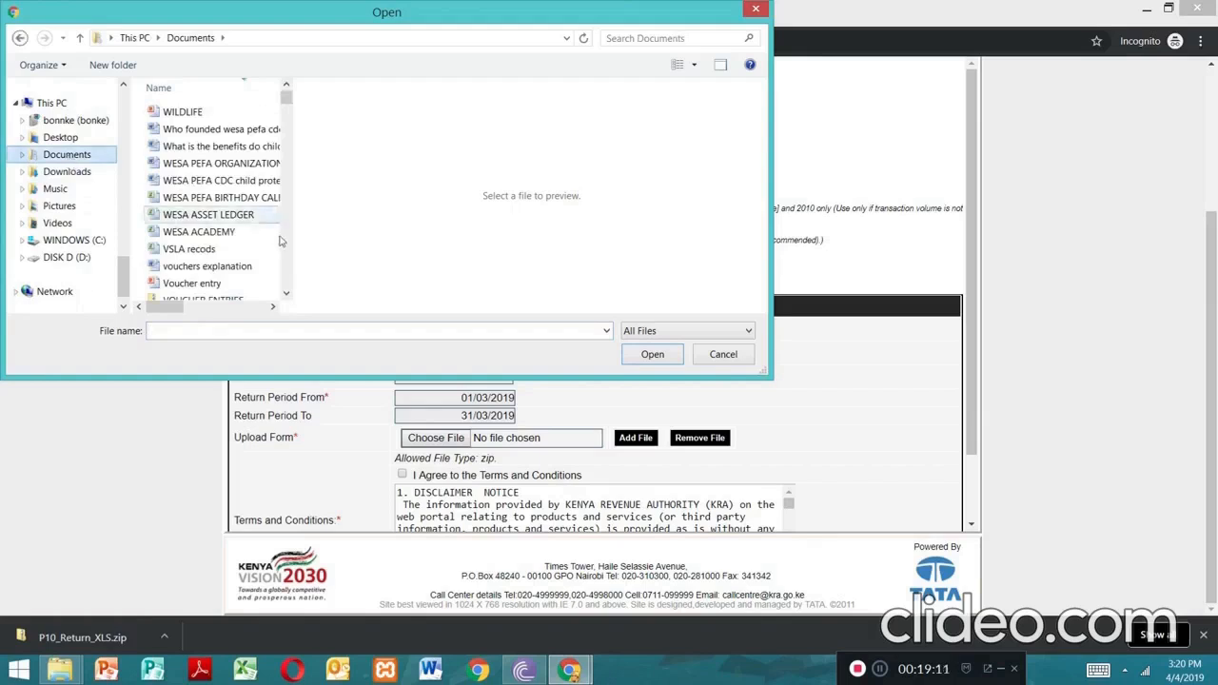
left_click(286, 294)
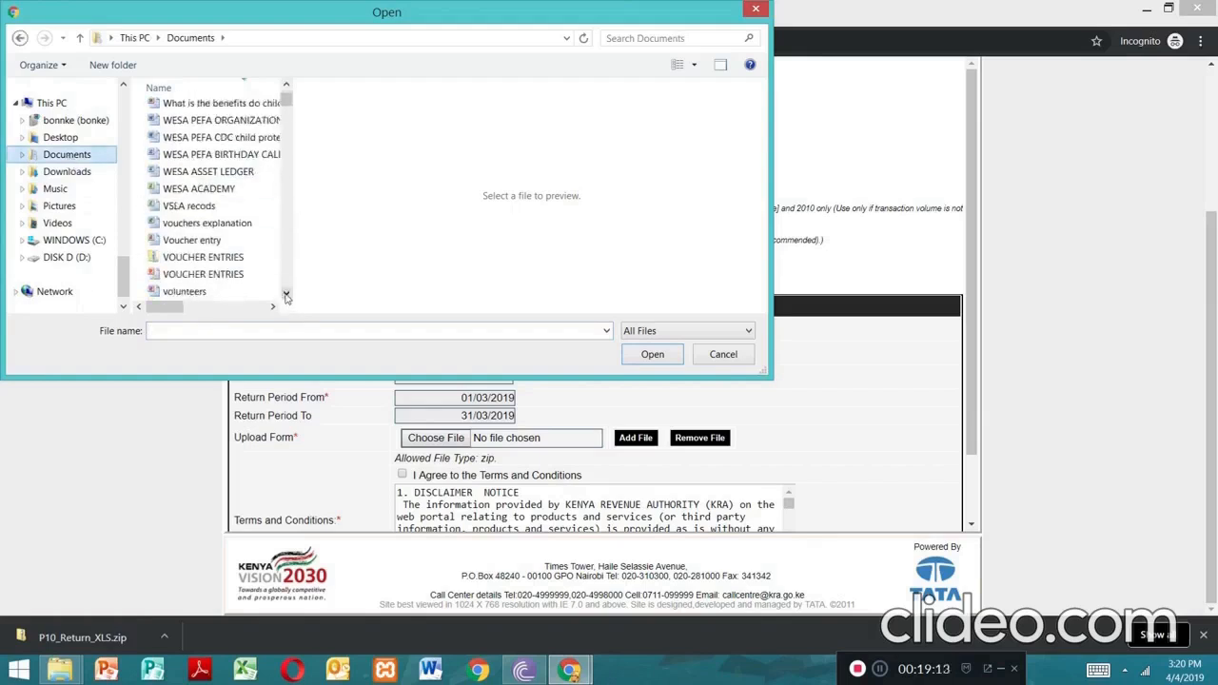
left_click(286, 296)
left_click(286, 296)
left_click(286, 296)
left_click(286, 296)
left_click(286, 295)
left_click(287, 296)
left_click(287, 296)
left_click(286, 296)
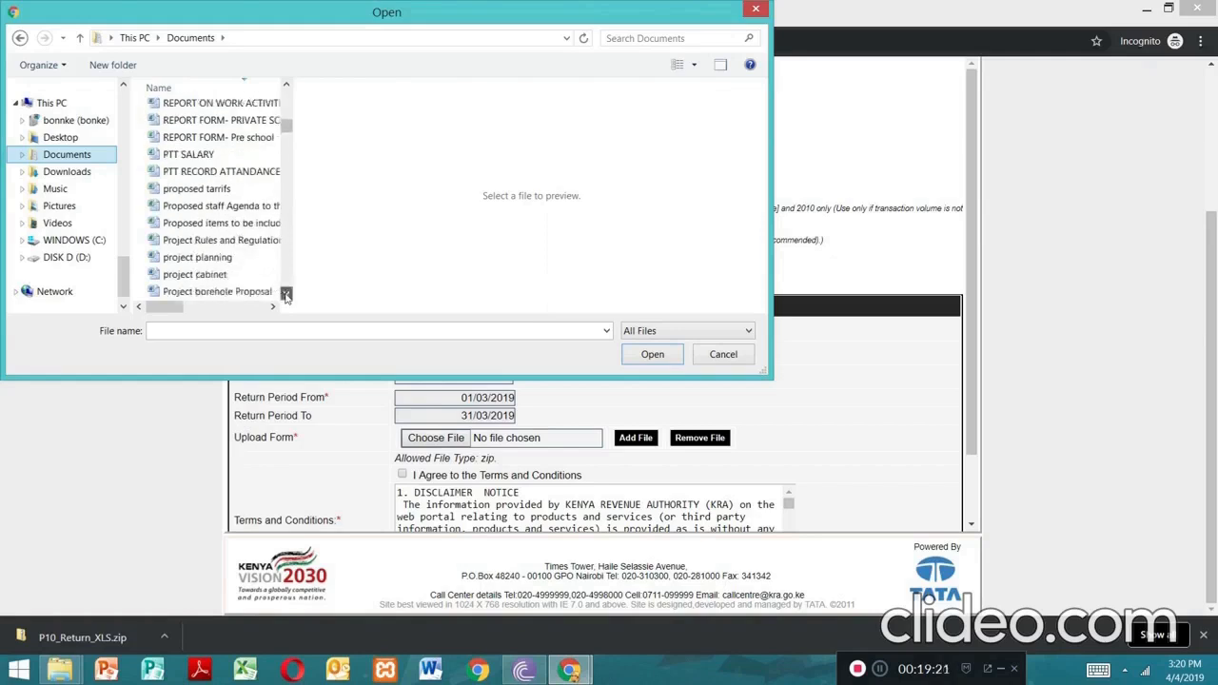
left_click(287, 296)
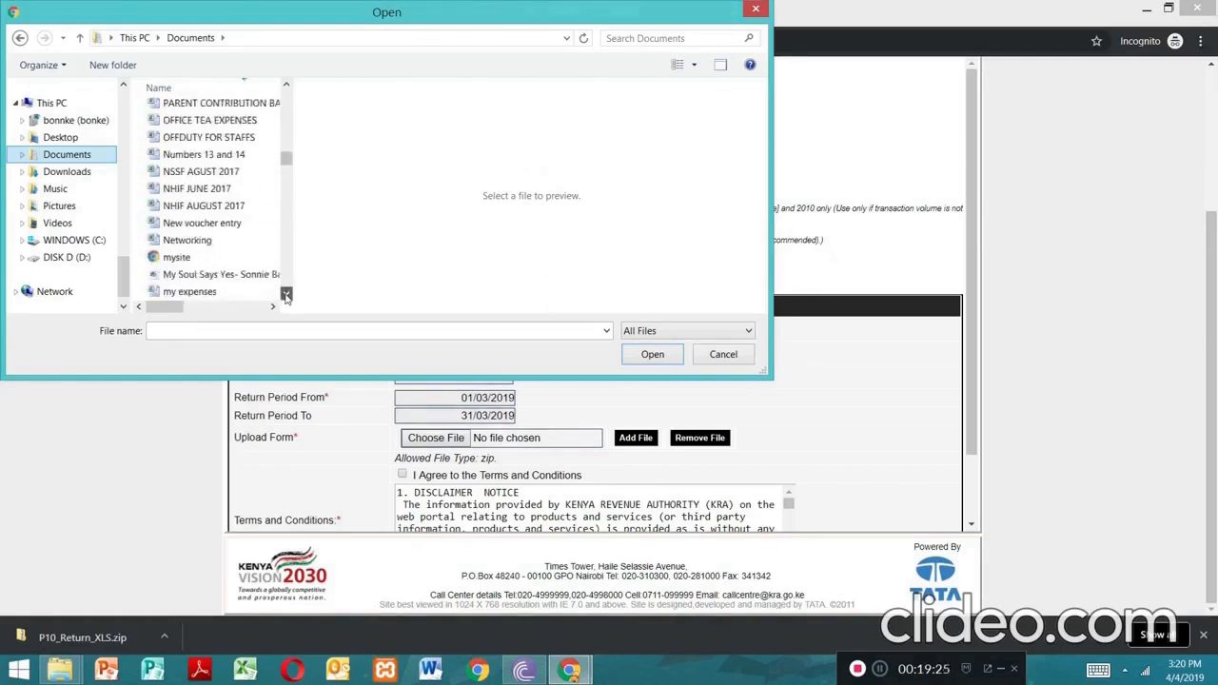
left_click(286, 297)
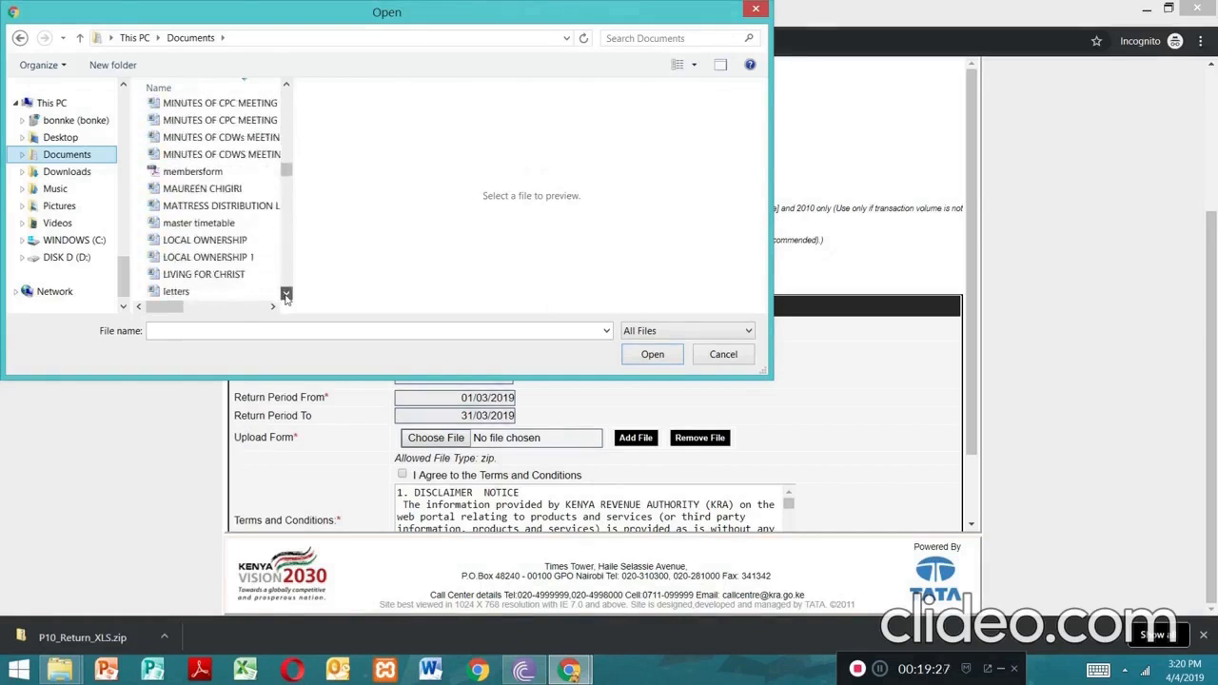
left_click(286, 297)
left_click(286, 297)
left_click(287, 296)
left_click(286, 296)
left_click(286, 297)
left_click(286, 296)
left_click(287, 297)
left_click(286, 296)
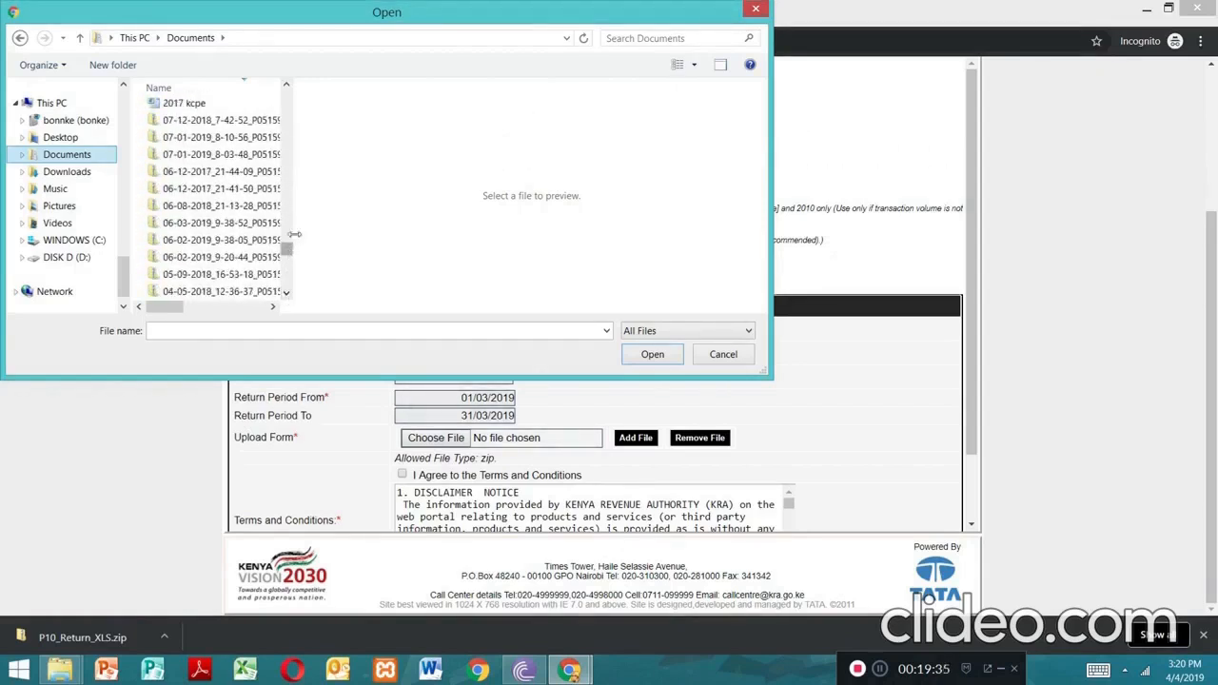
Select the 04-04-2019 PAYE zip file and attach it to the upload field
left_click_drag(295, 222, 352, 227)
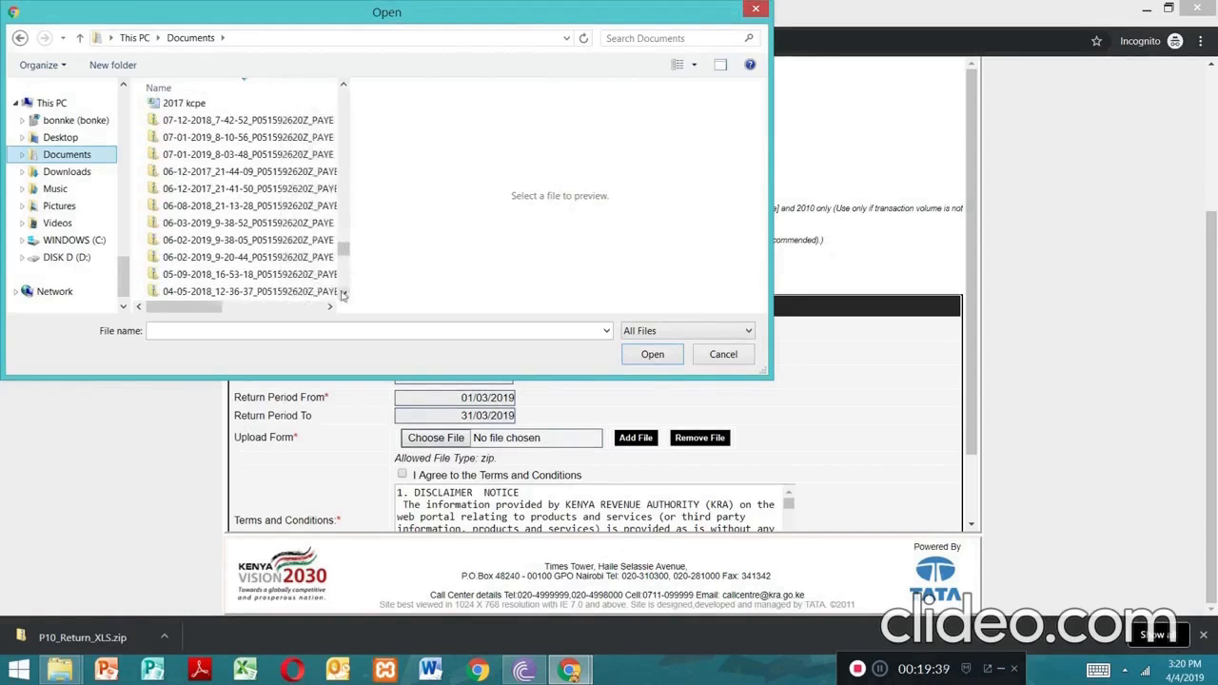
left_click(343, 295)
left_click(343, 295)
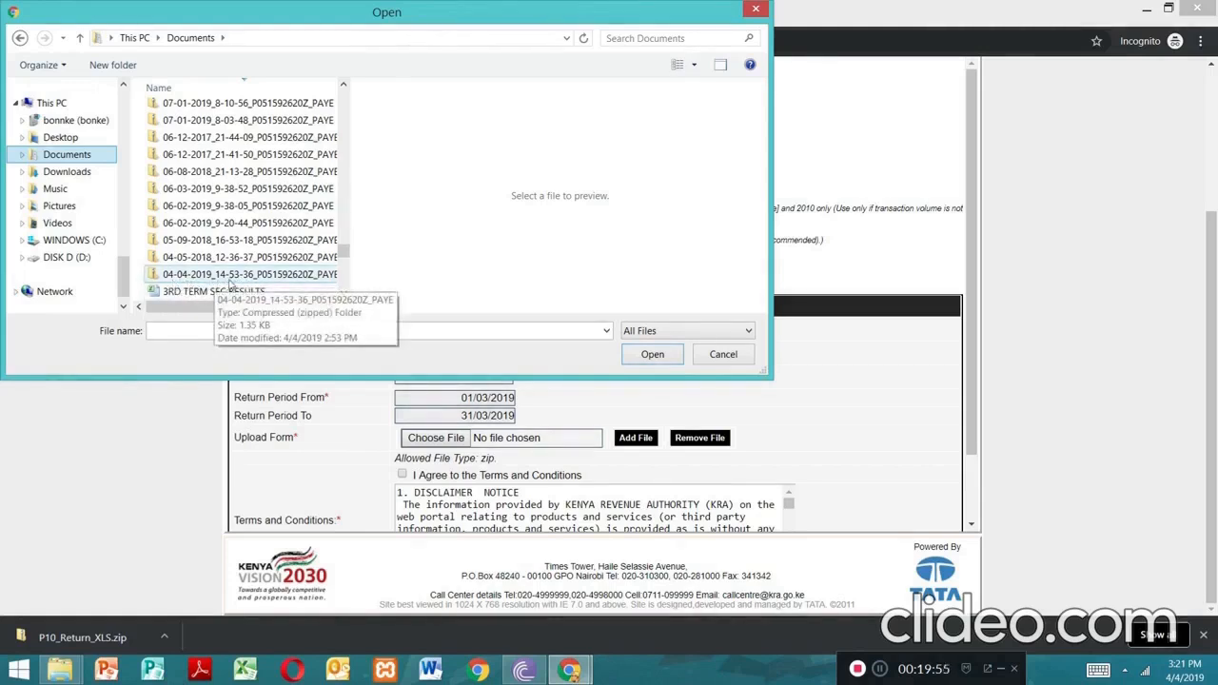
left_click(234, 276)
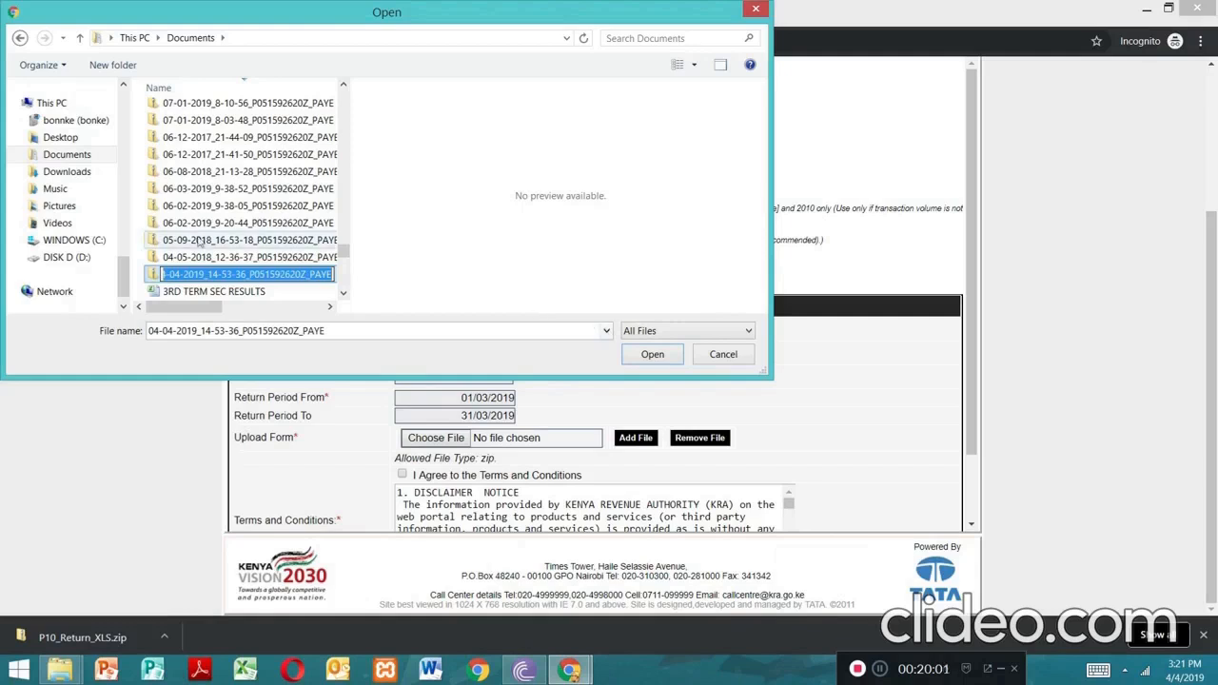
left_click(634, 354)
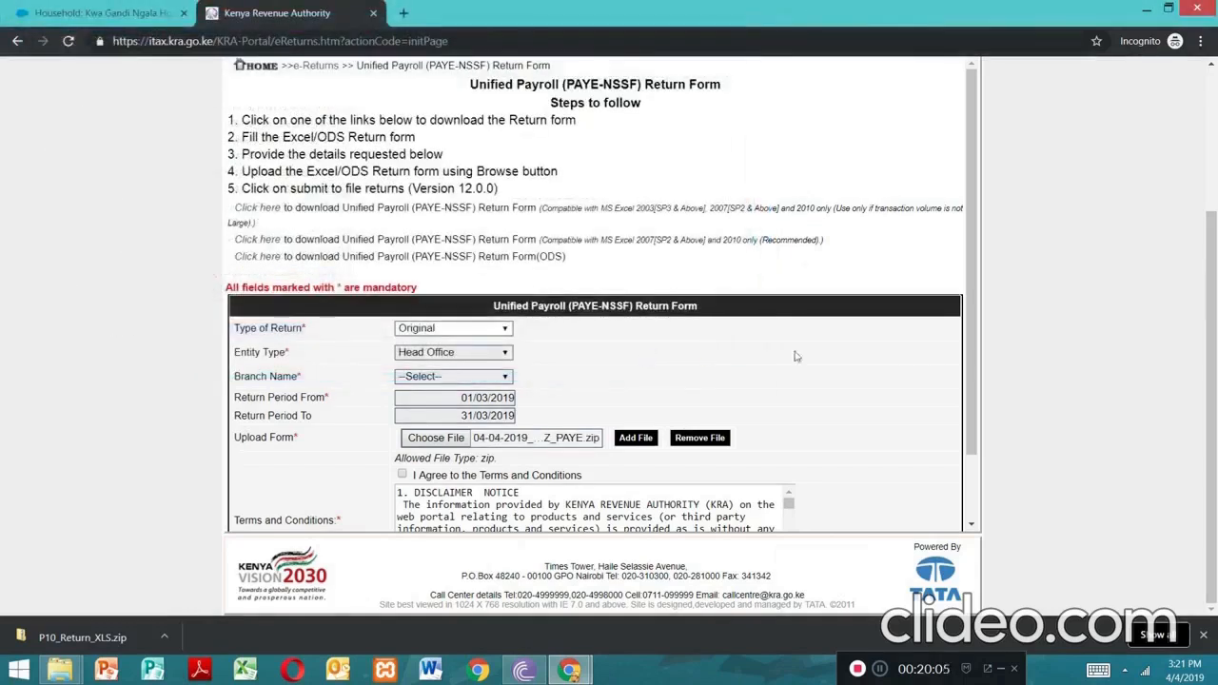
Accept the Terms and Conditions, submit the PAYE return and confirm the upload
scroll(972, 348, "down", 1)
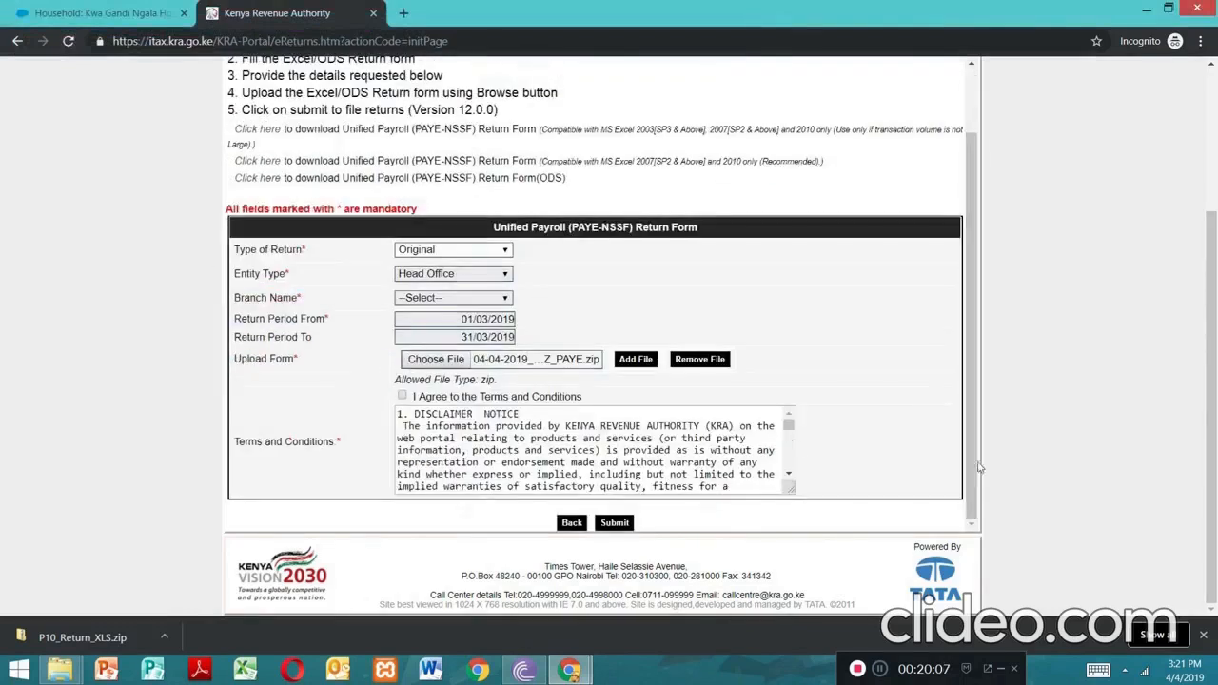
left_click(404, 398)
left_click(614, 524)
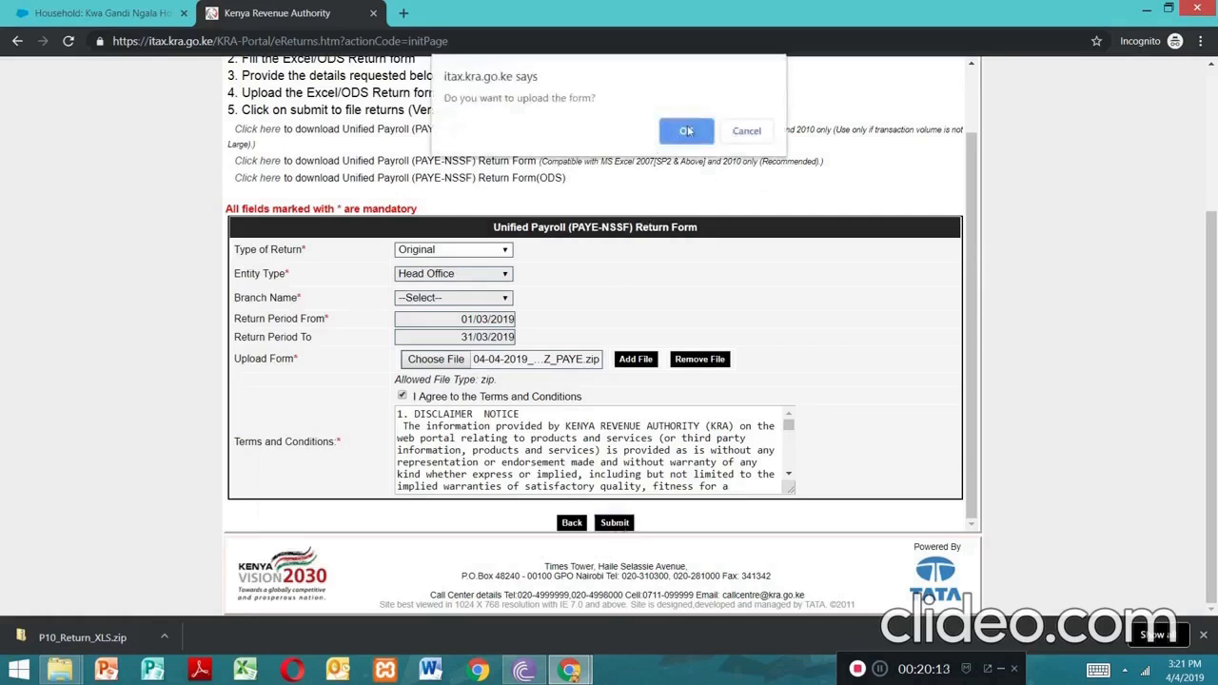
left_click(686, 131)
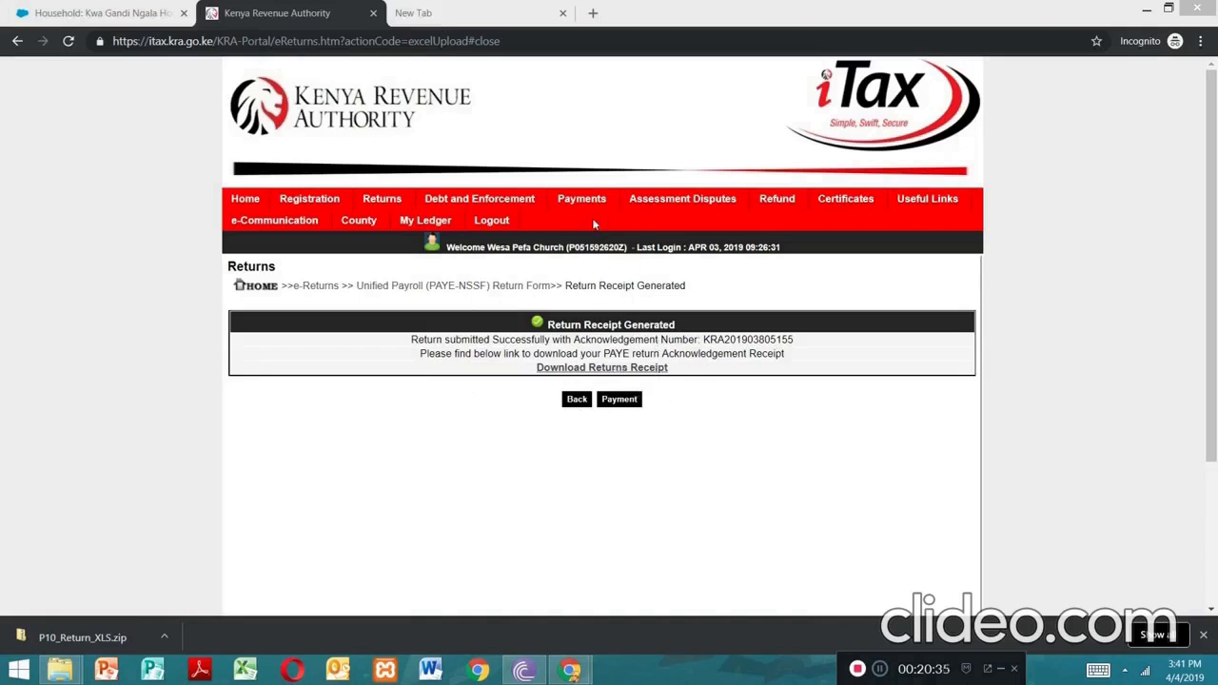
Open Payment Registration from the Payments menu to reach the e-Payment form with Applicant Type Taxpayer
mouse_move(582, 212)
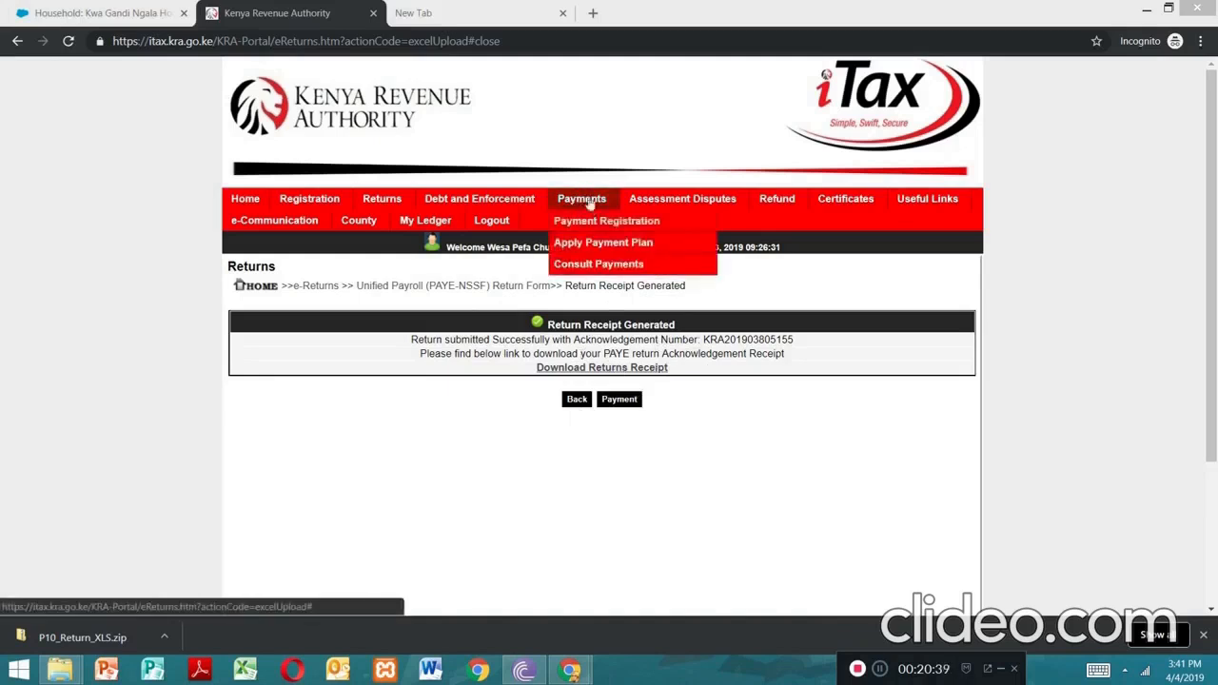
left_click(583, 199)
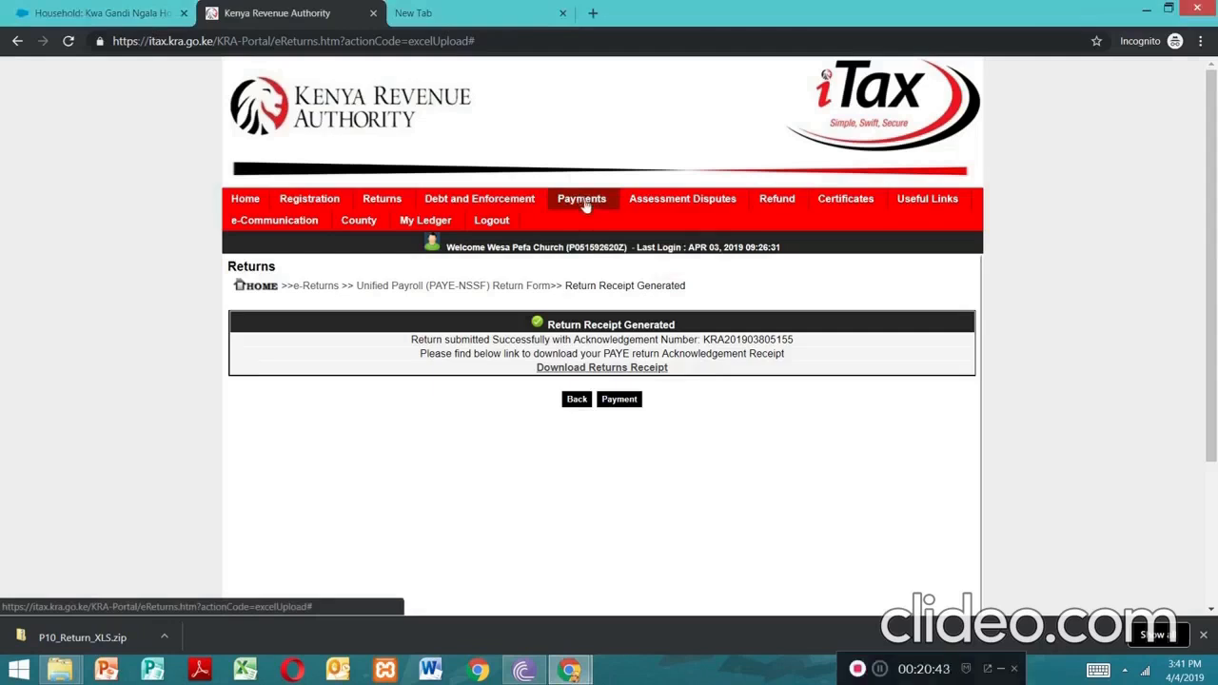
left_click(587, 206)
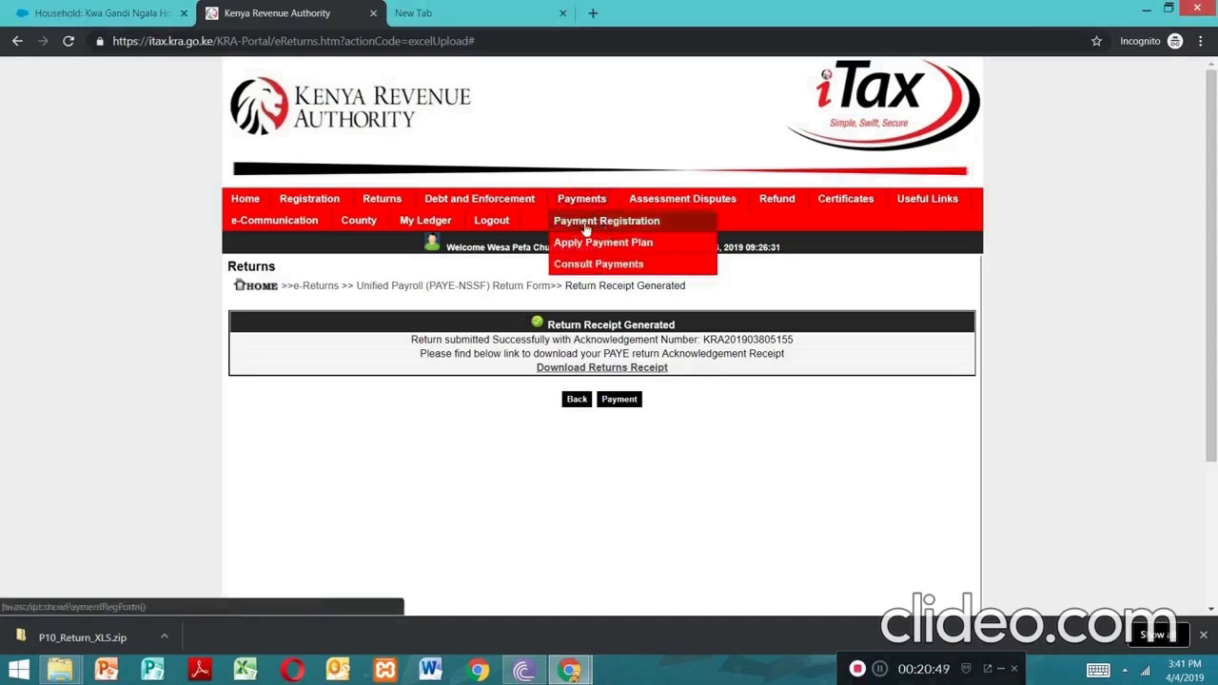
left_click(584, 222)
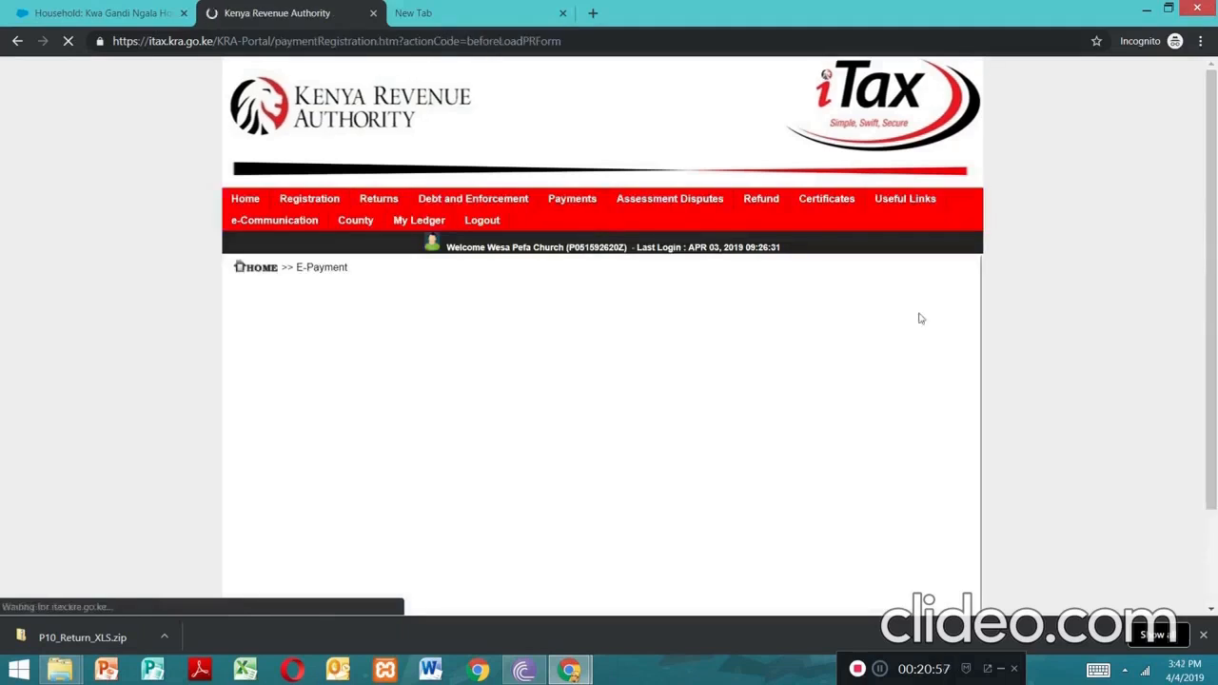
left_click_drag(1216, 221, 1216, 293)
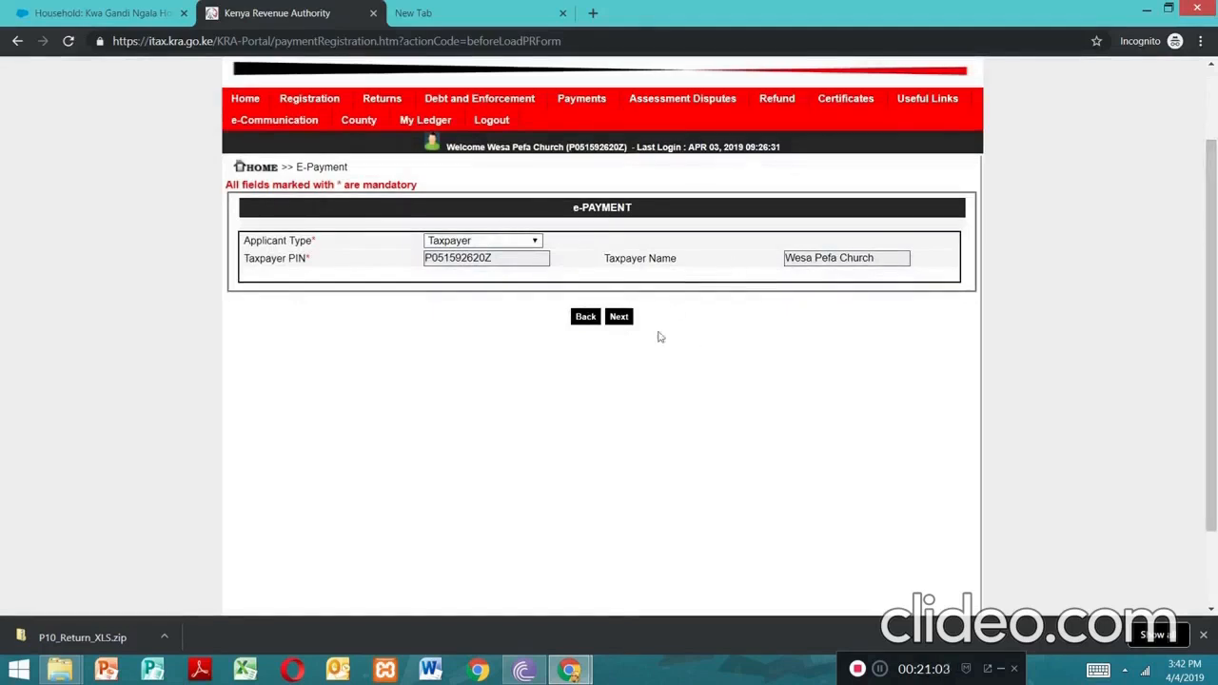
Proceed to the e-Payment Registration Form and review the prefilled PIN, name, address and e-mail
left_click(618, 318)
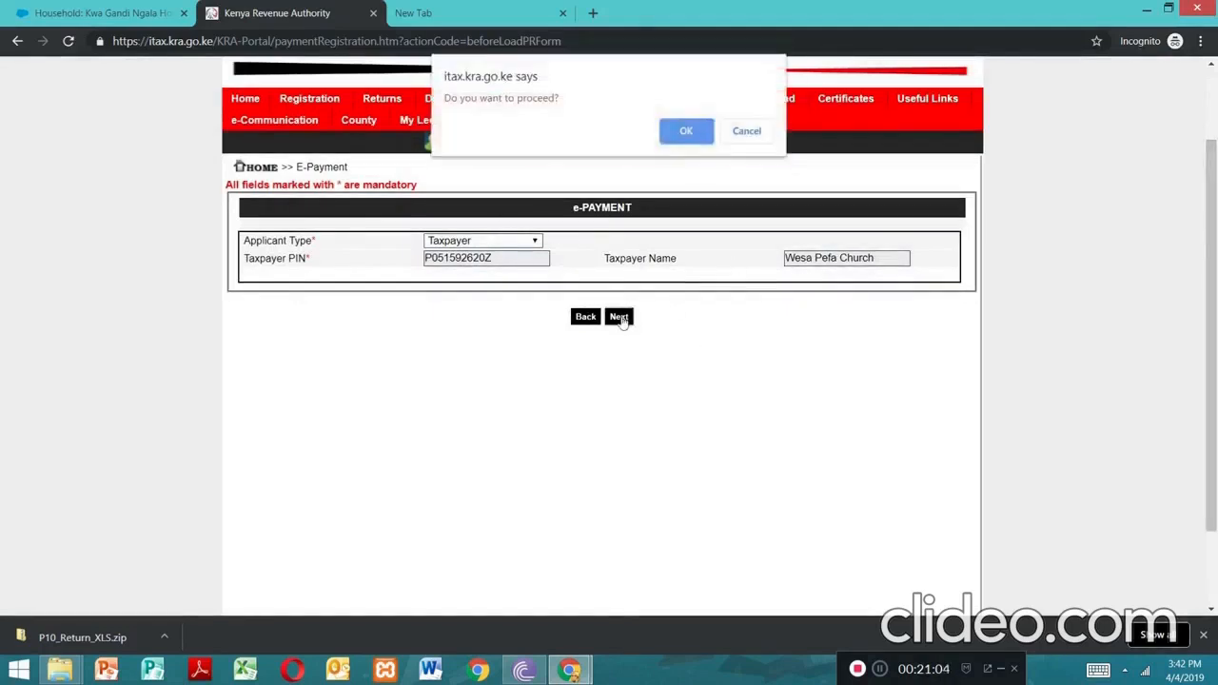
left_click(692, 139)
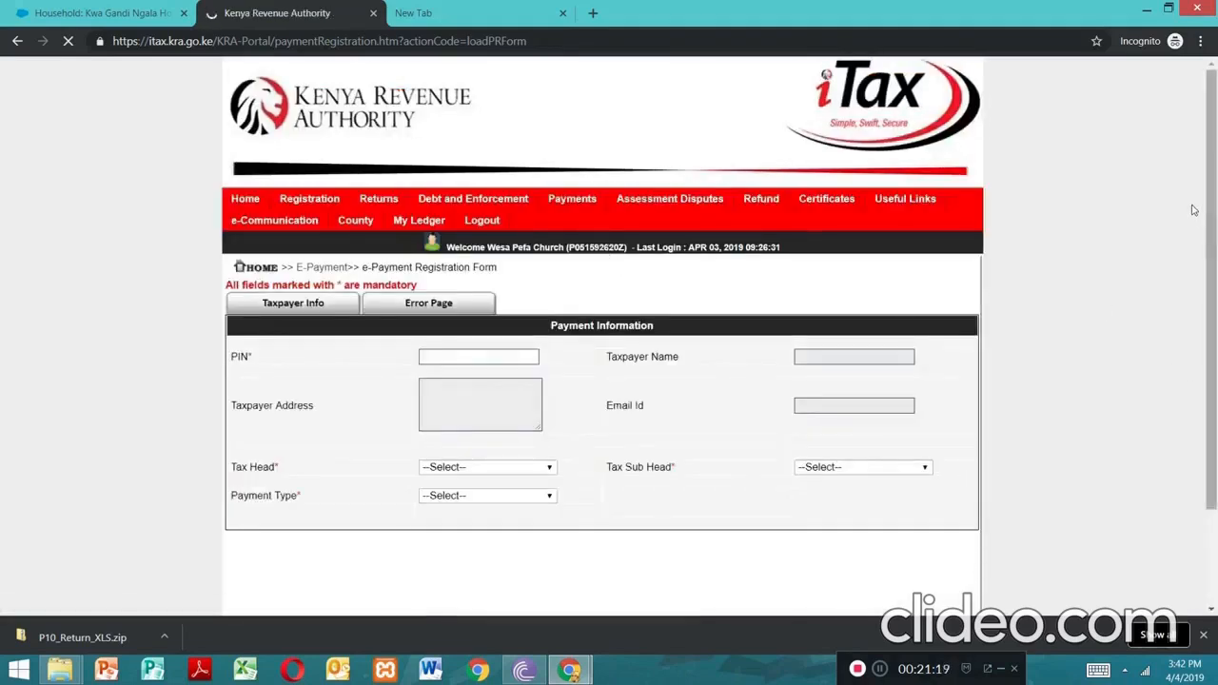
left_click_drag(1215, 197, 1215, 351)
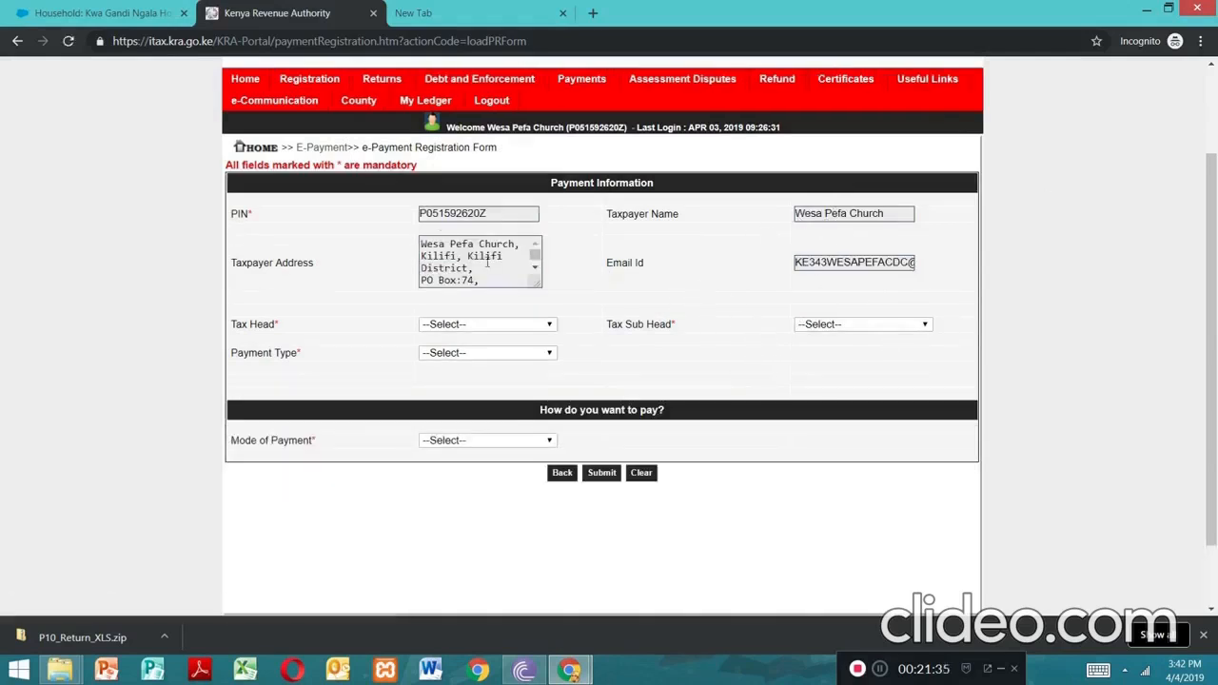
Choose Income Tax, sub head (0106) Income Tax - PAYE, and Self Assessment Tax as payment type
left_click(550, 325)
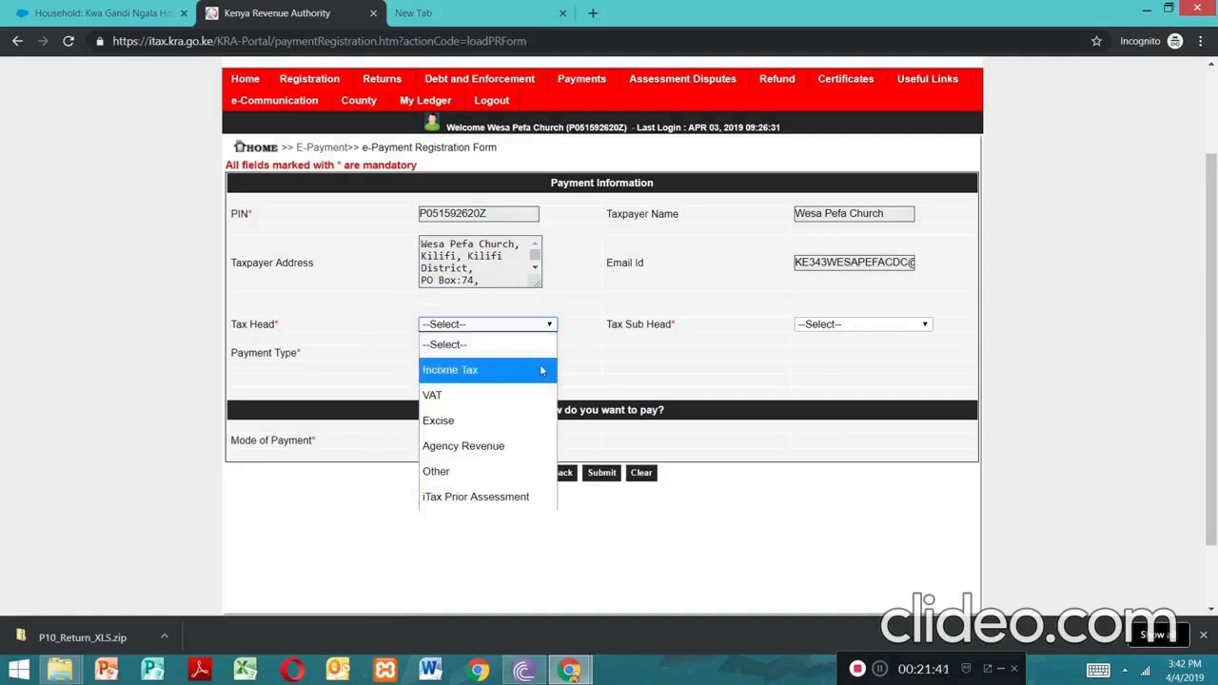
left_click(540, 368)
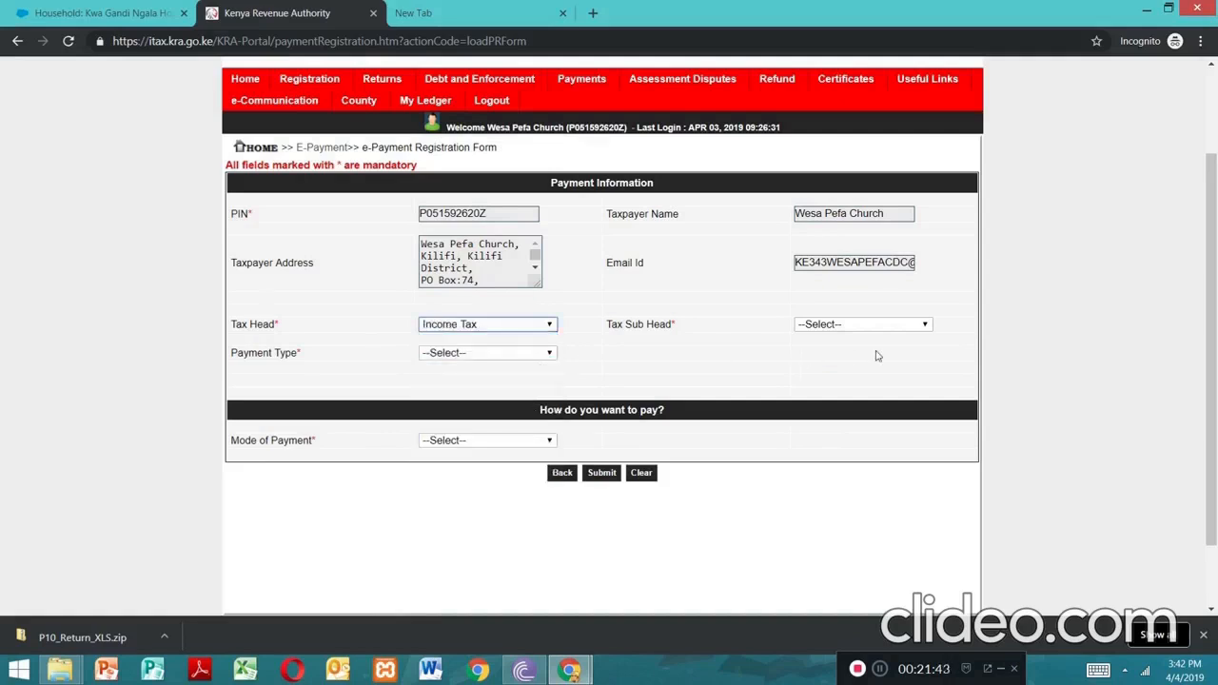
left_click(924, 326)
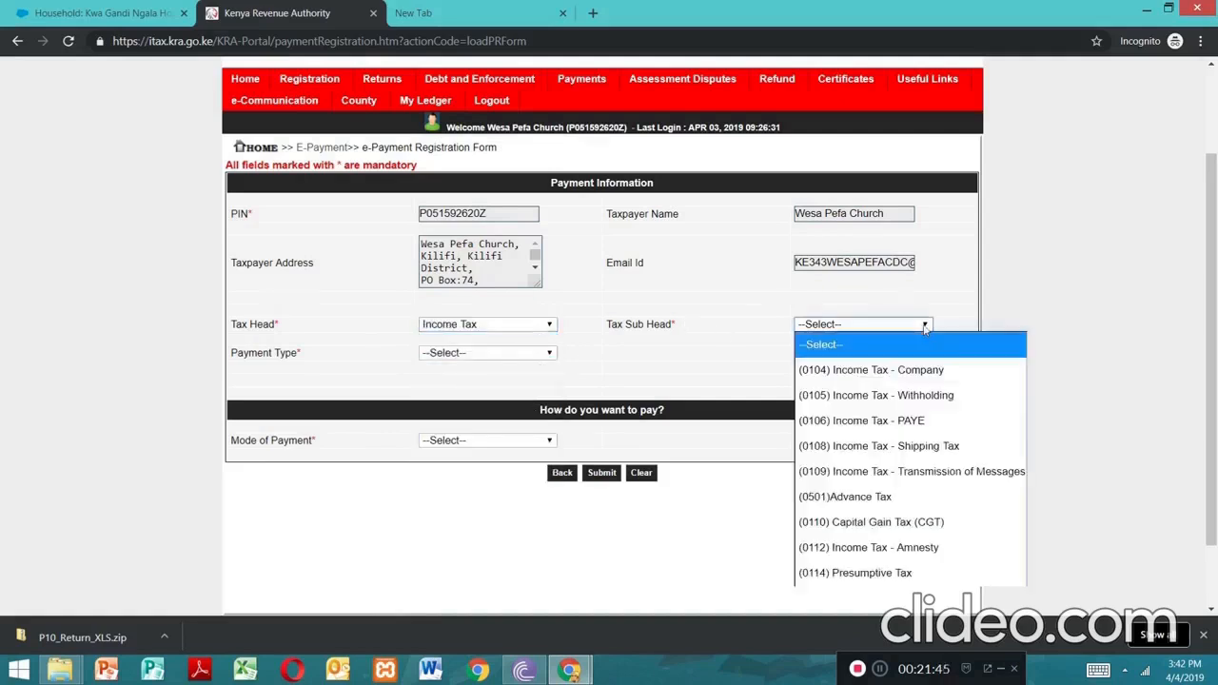
left_click(908, 421)
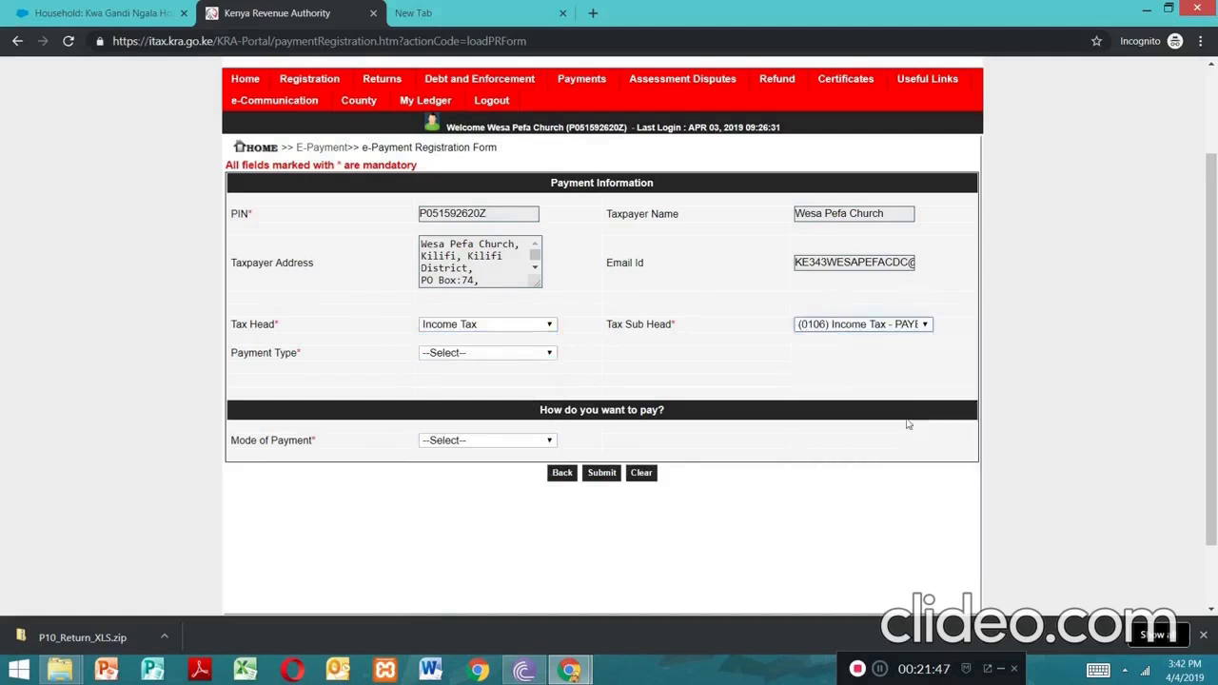
left_click(545, 356)
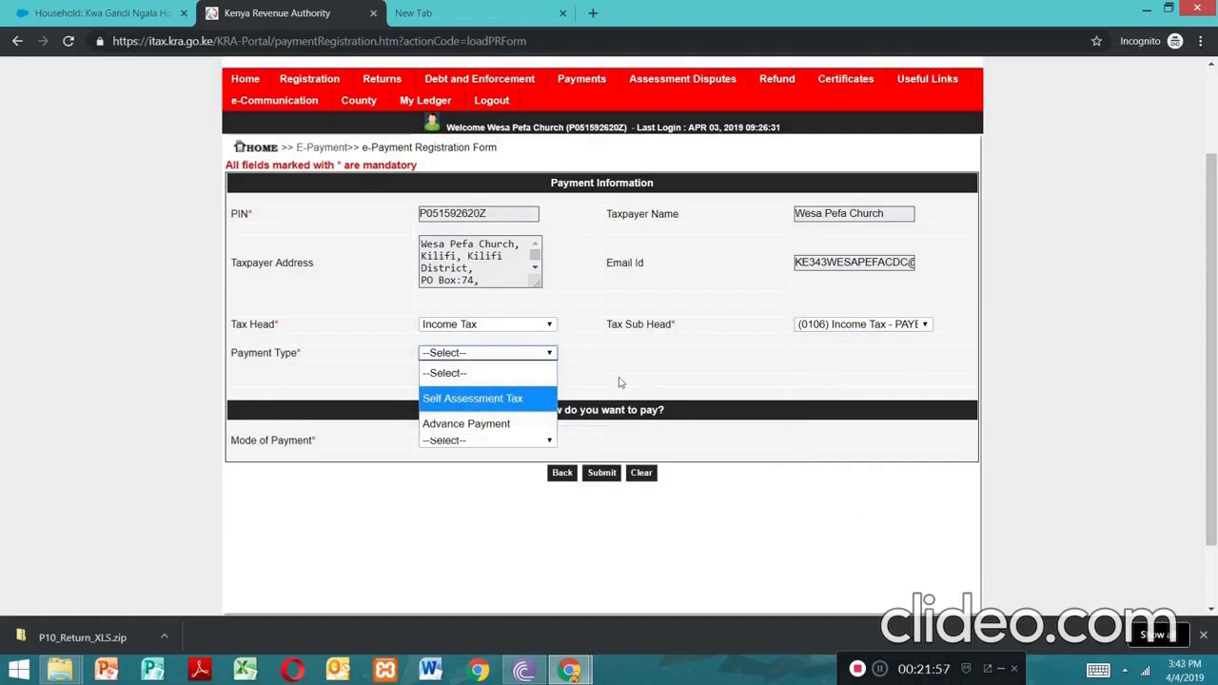
left_click(682, 375)
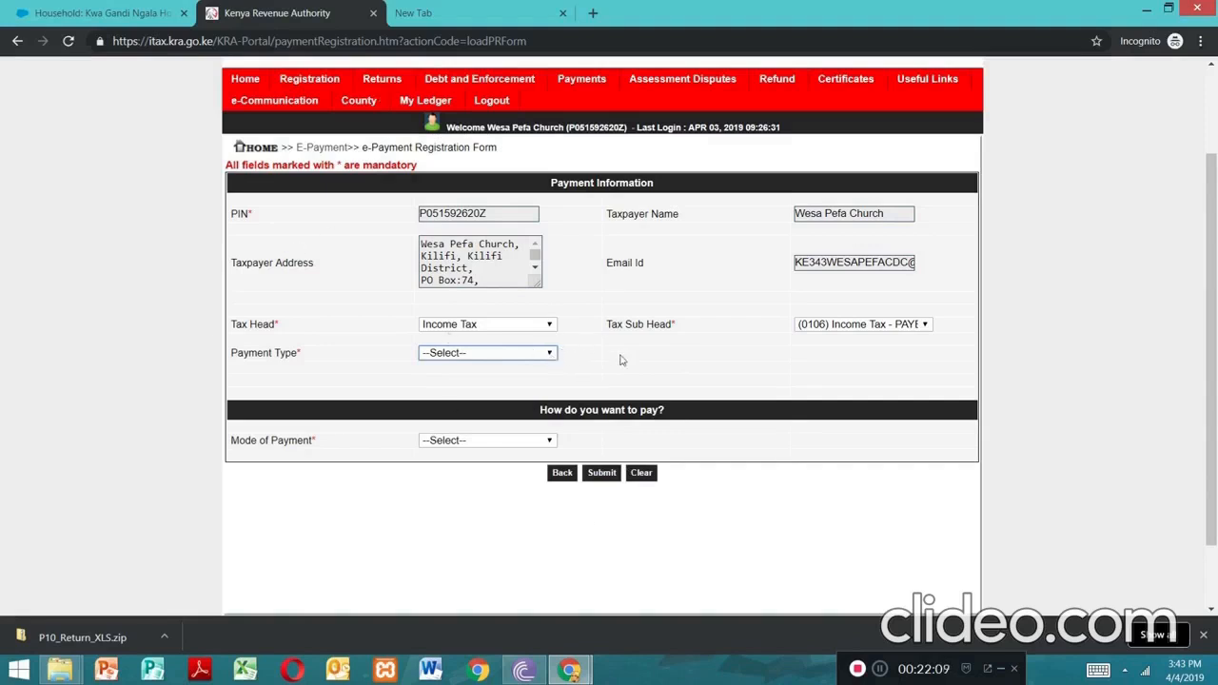
key("Down")
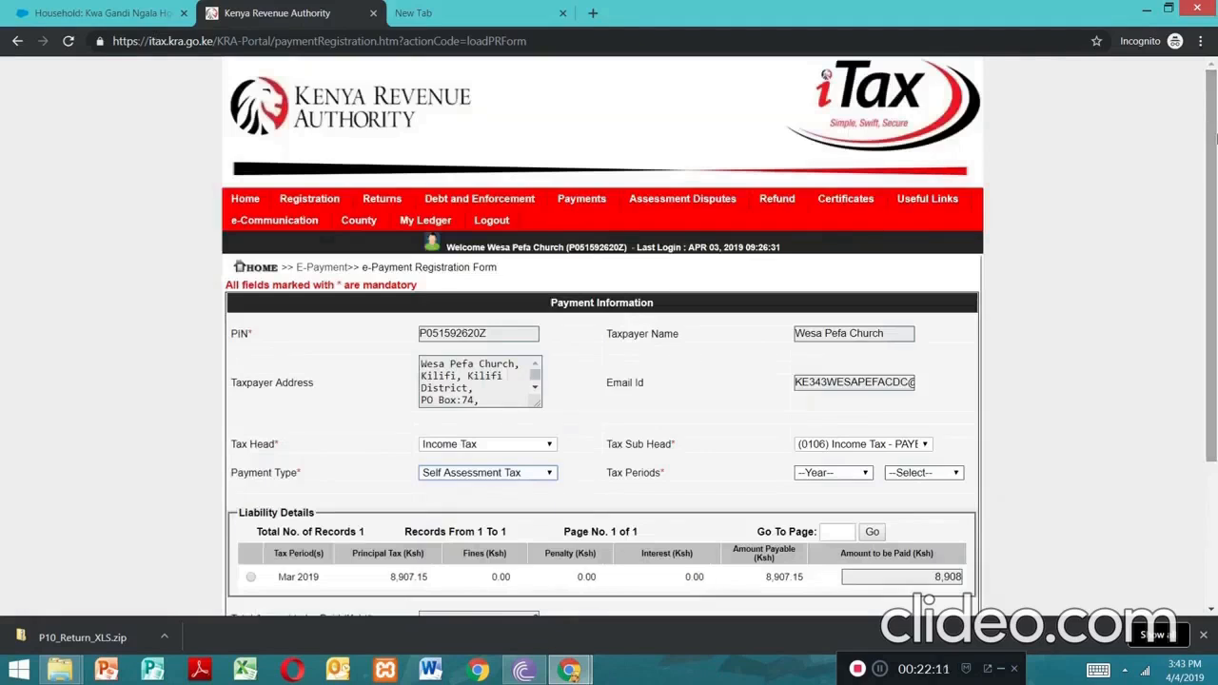
Add the March 2019 PAYE liability to Payment Details, totalling 8,908 to be paid
scroll(1216, 257, "down", 3)
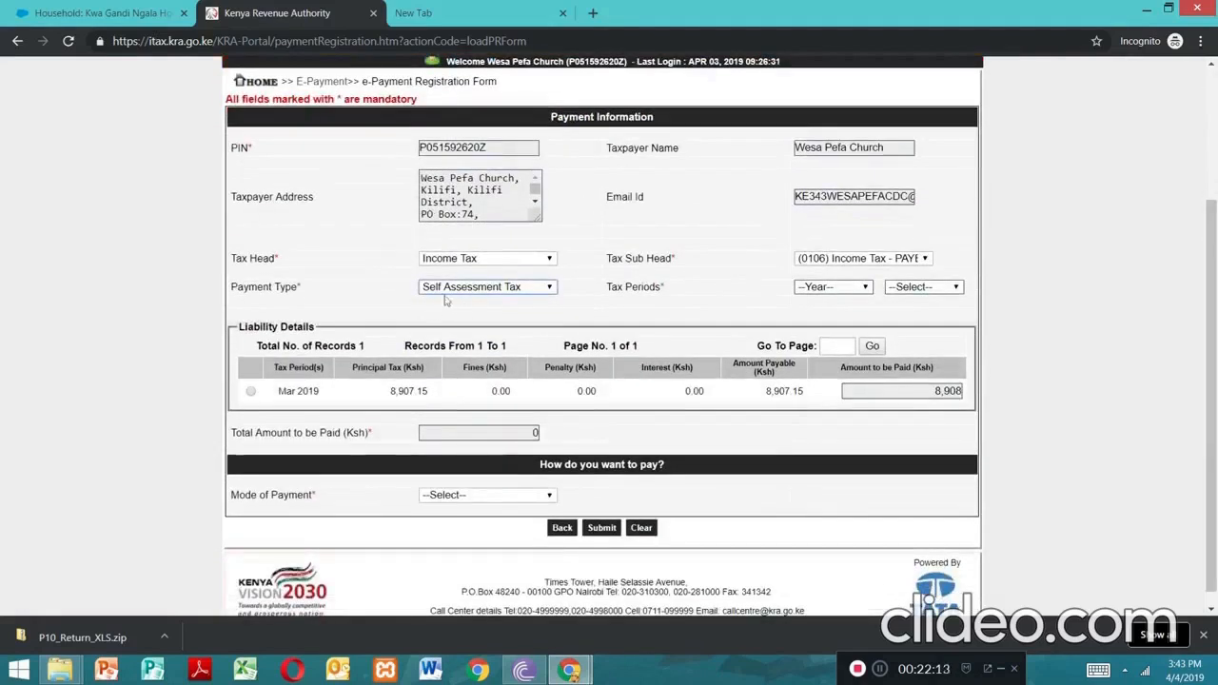
left_click(549, 289)
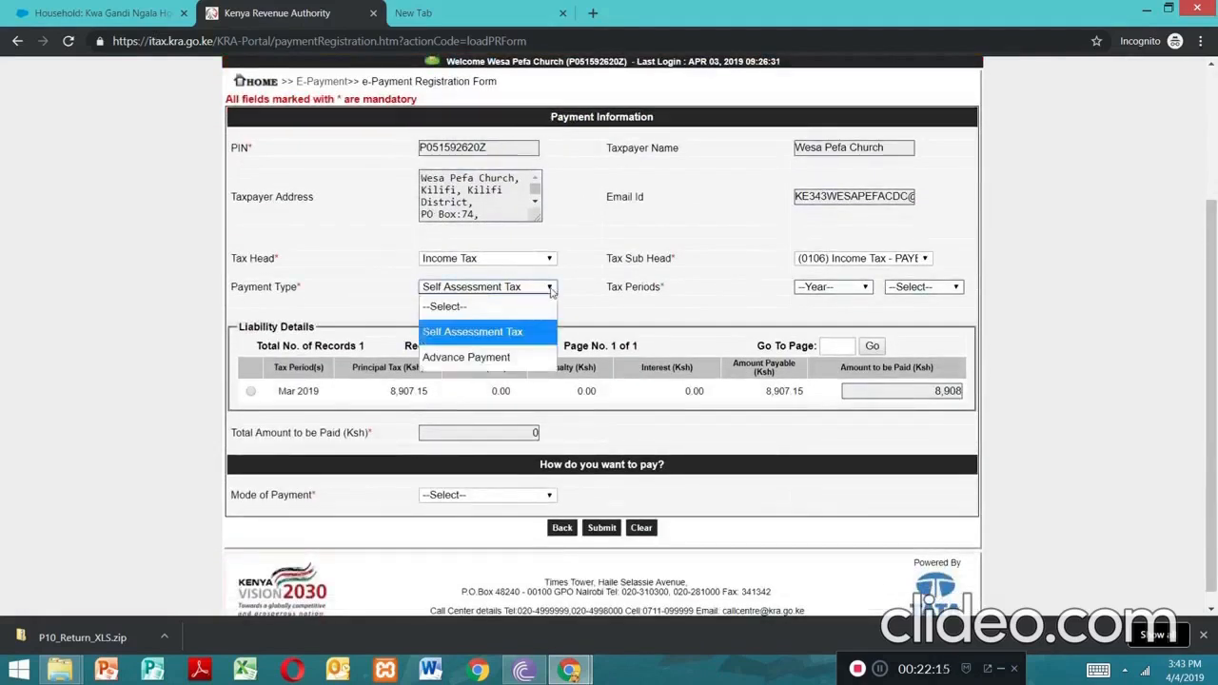
left_click(630, 249)
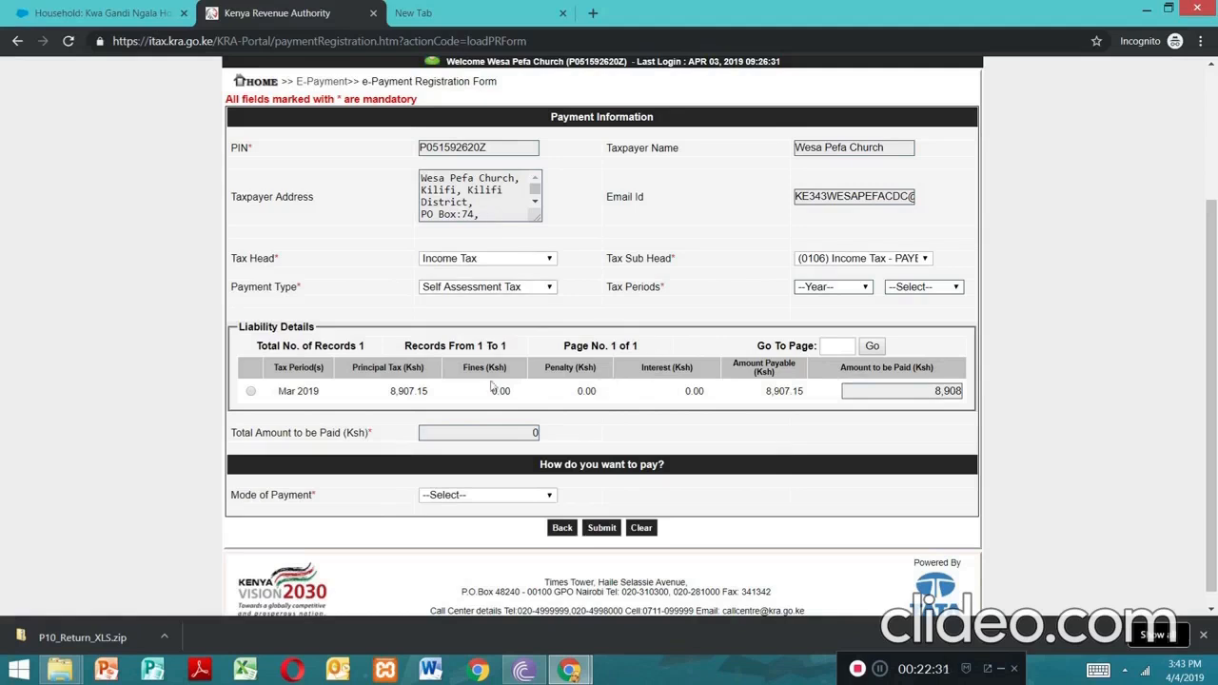
left_click(878, 670)
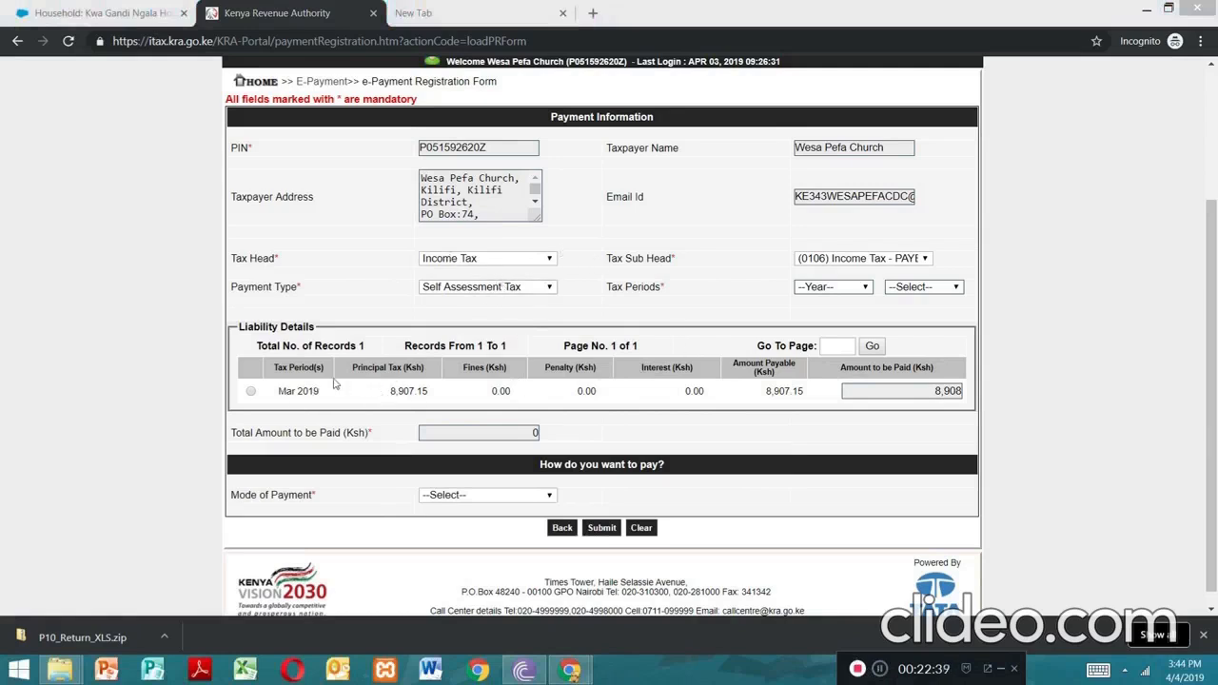
left_click(251, 392)
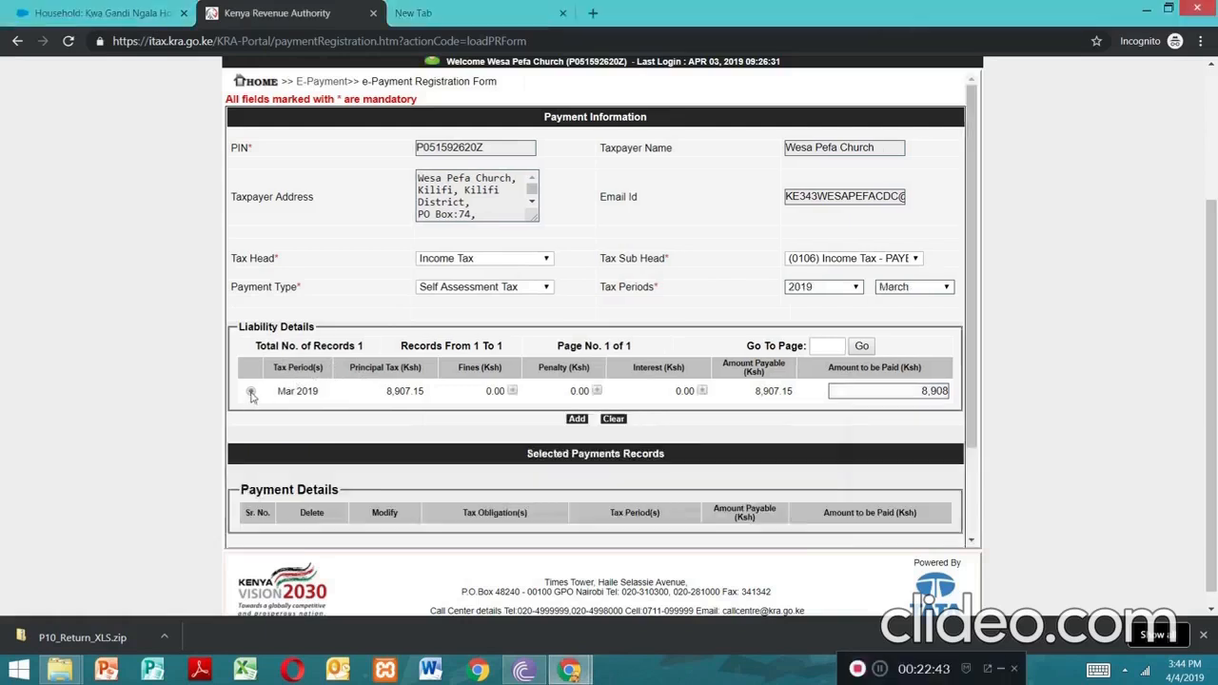
left_click(576, 419)
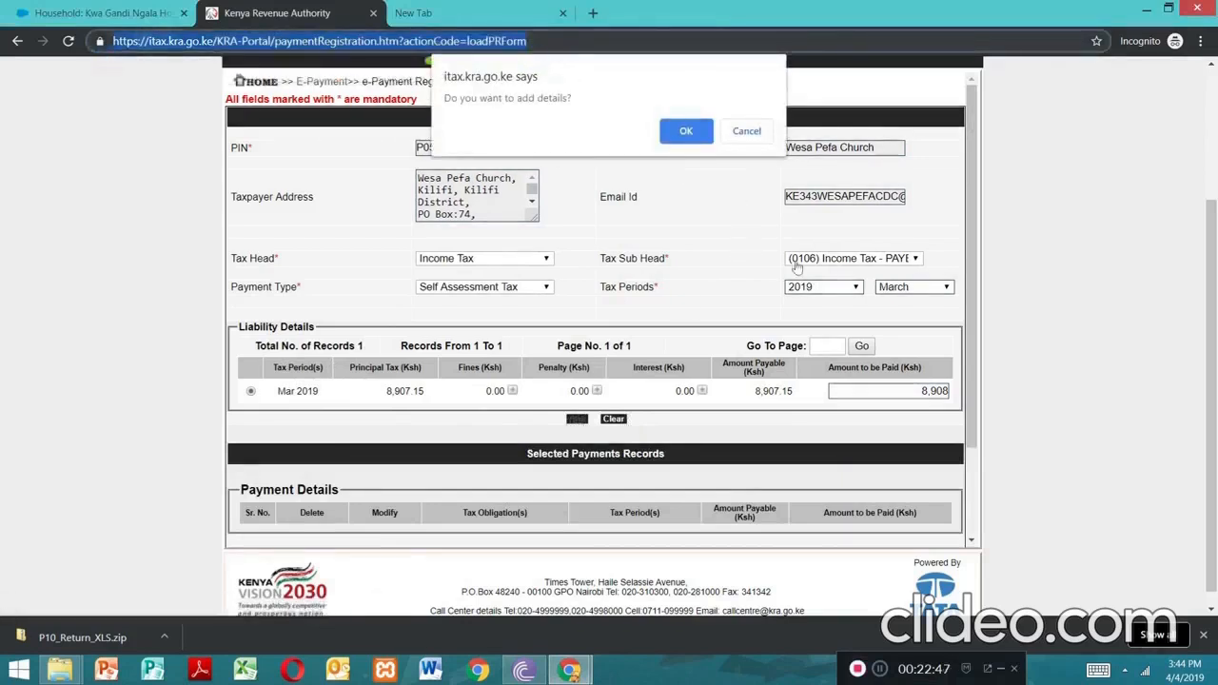
left_click(689, 134)
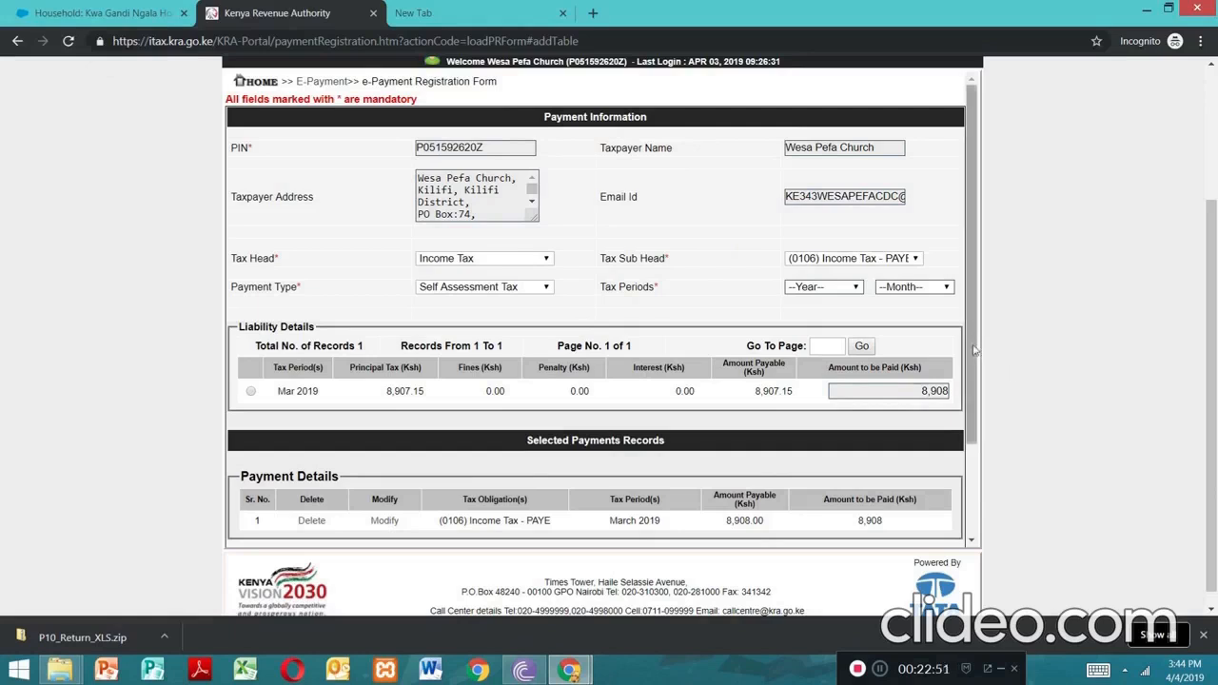
scroll(980, 419, "down", 1)
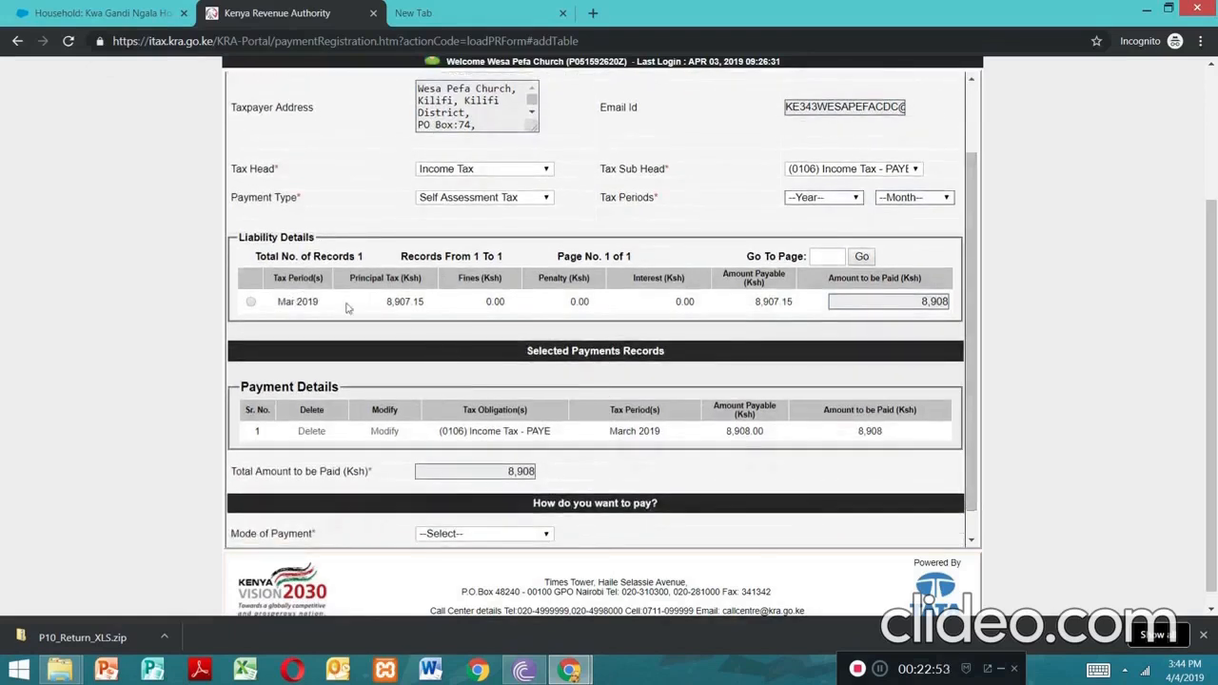
Set Mode of Payment to Cash/Cheque and submit the payment registration, confirming the prompt
left_click(505, 539)
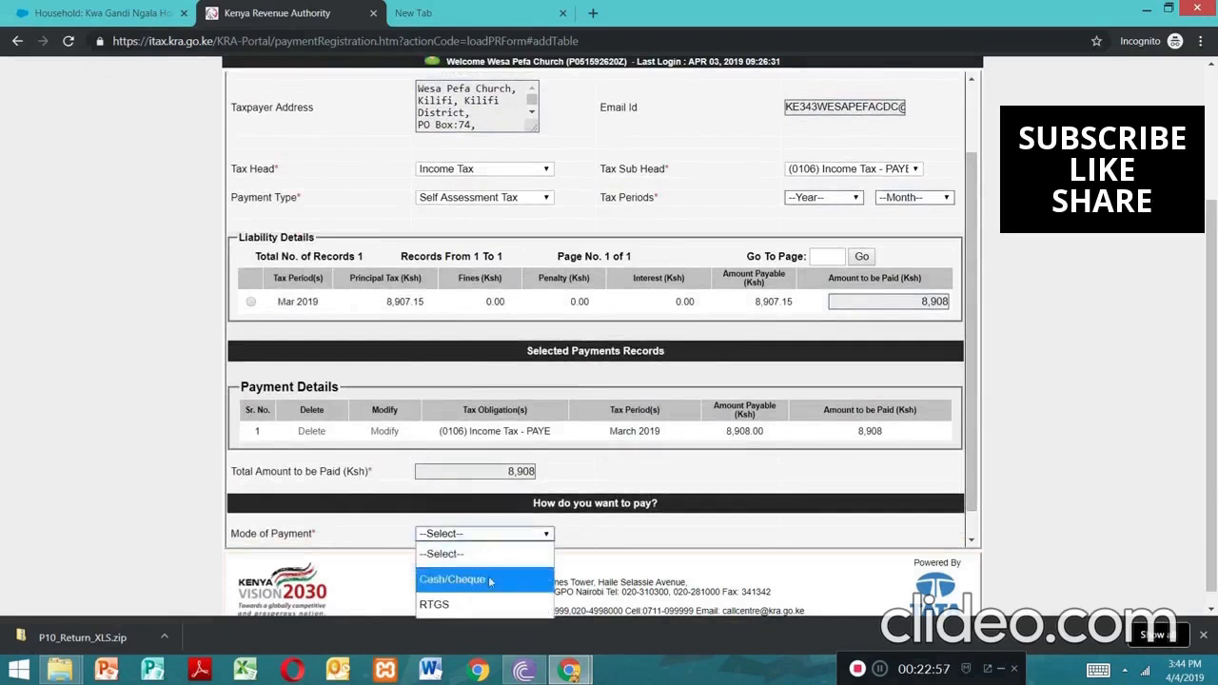
left_click(492, 579)
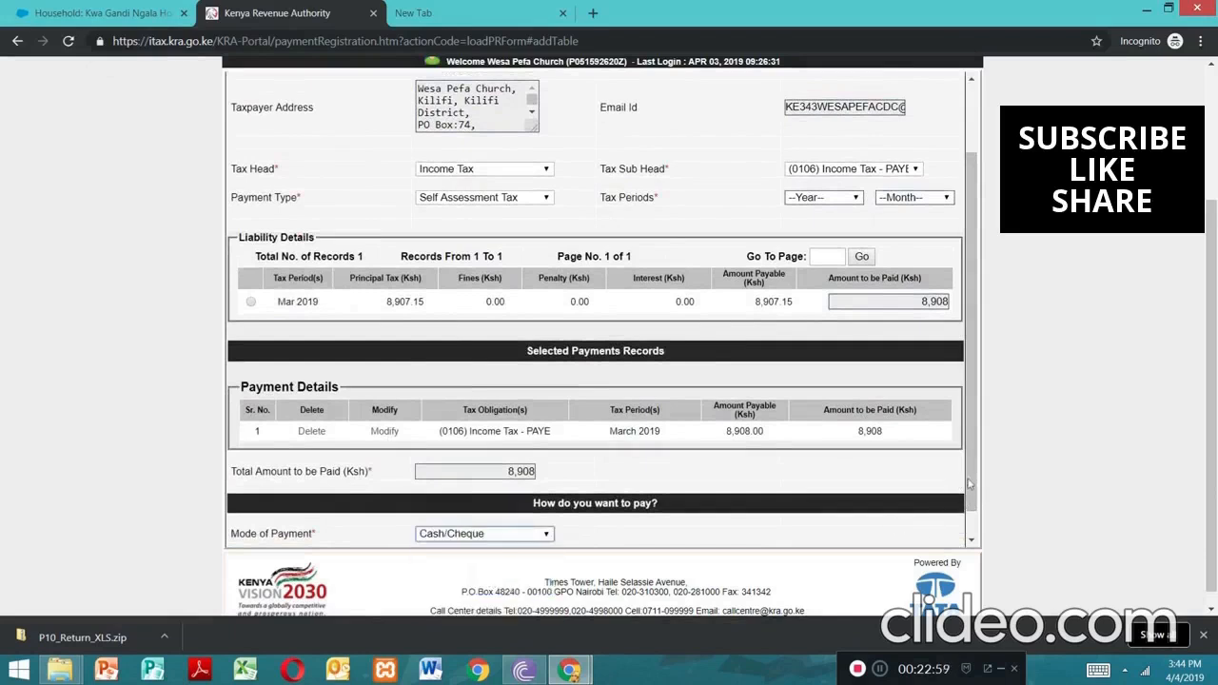
scroll(969, 484, "down", 1)
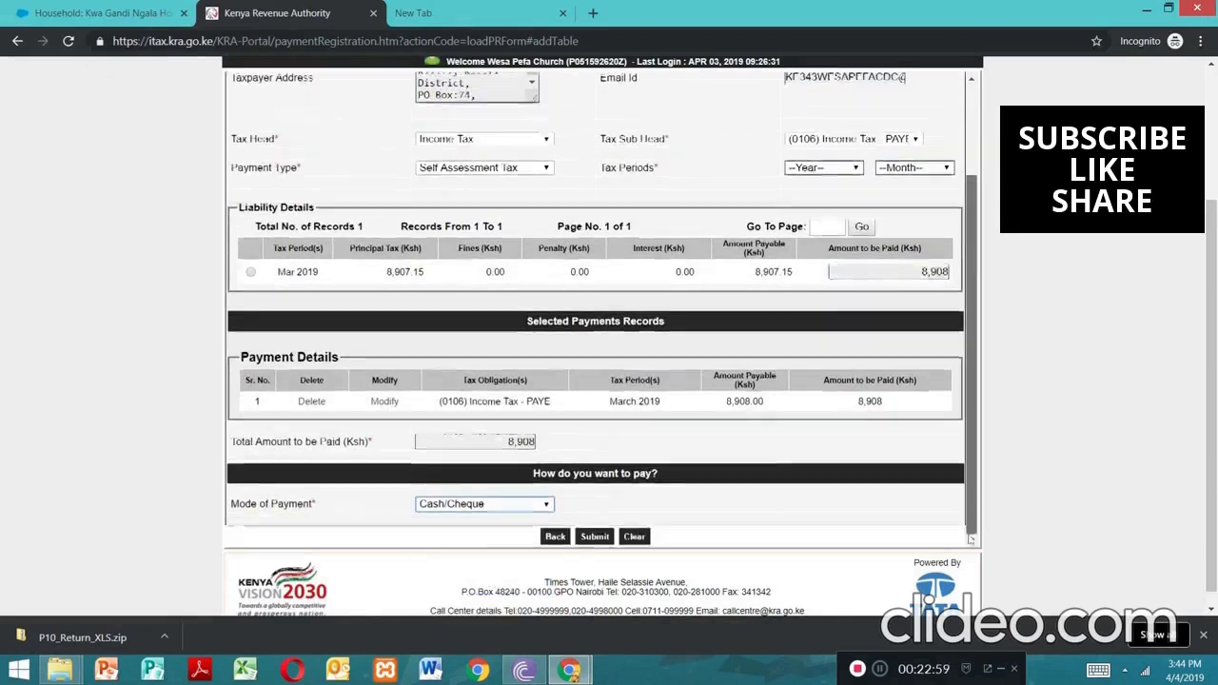
left_click(594, 537)
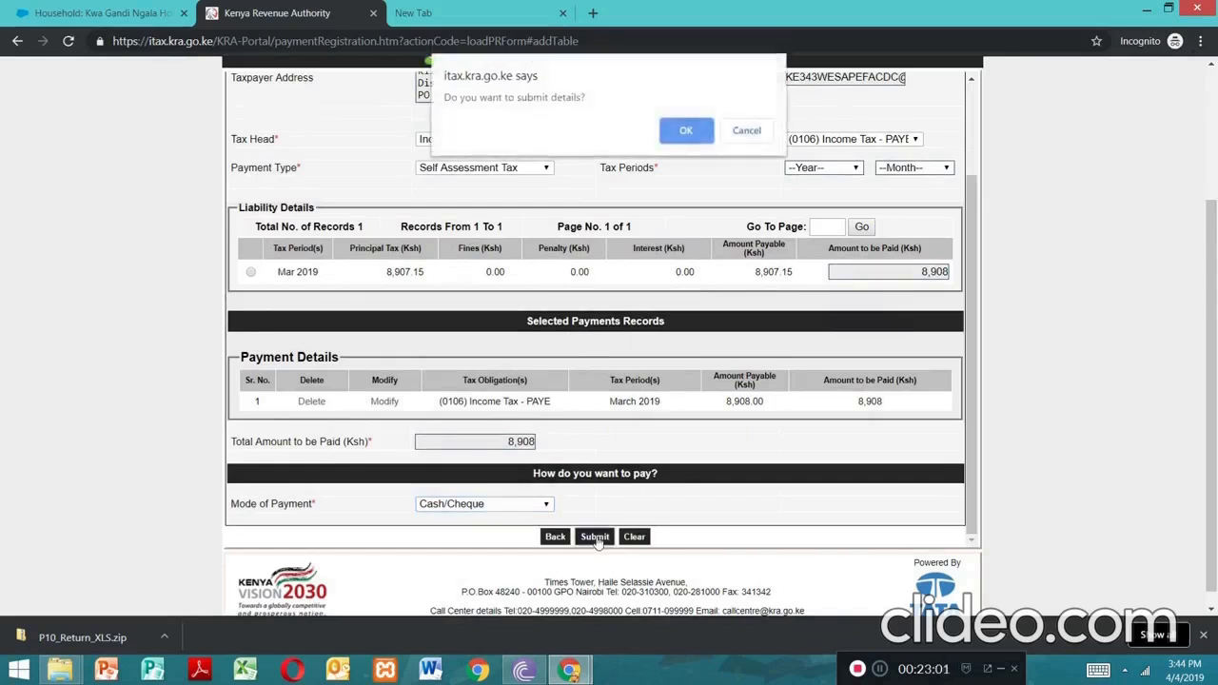
left_click(685, 131)
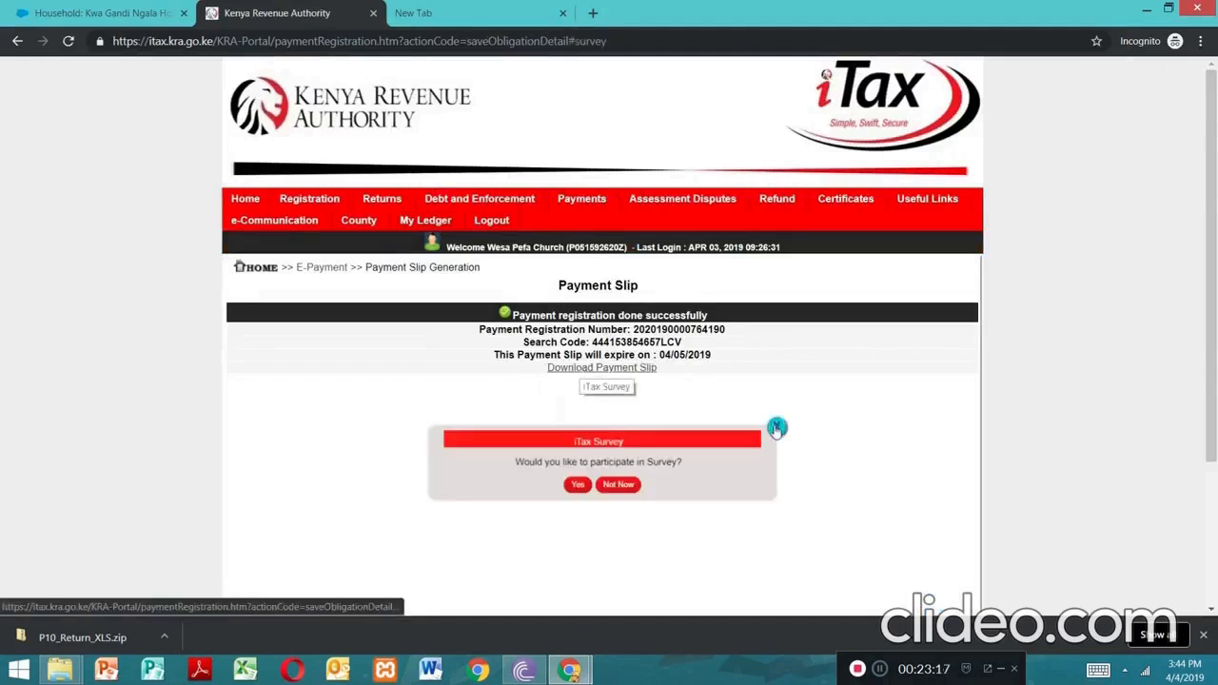
Close the iTax survey, then download and open the 8,908 Ksh PAYE payment slip PDF
left_click(778, 426)
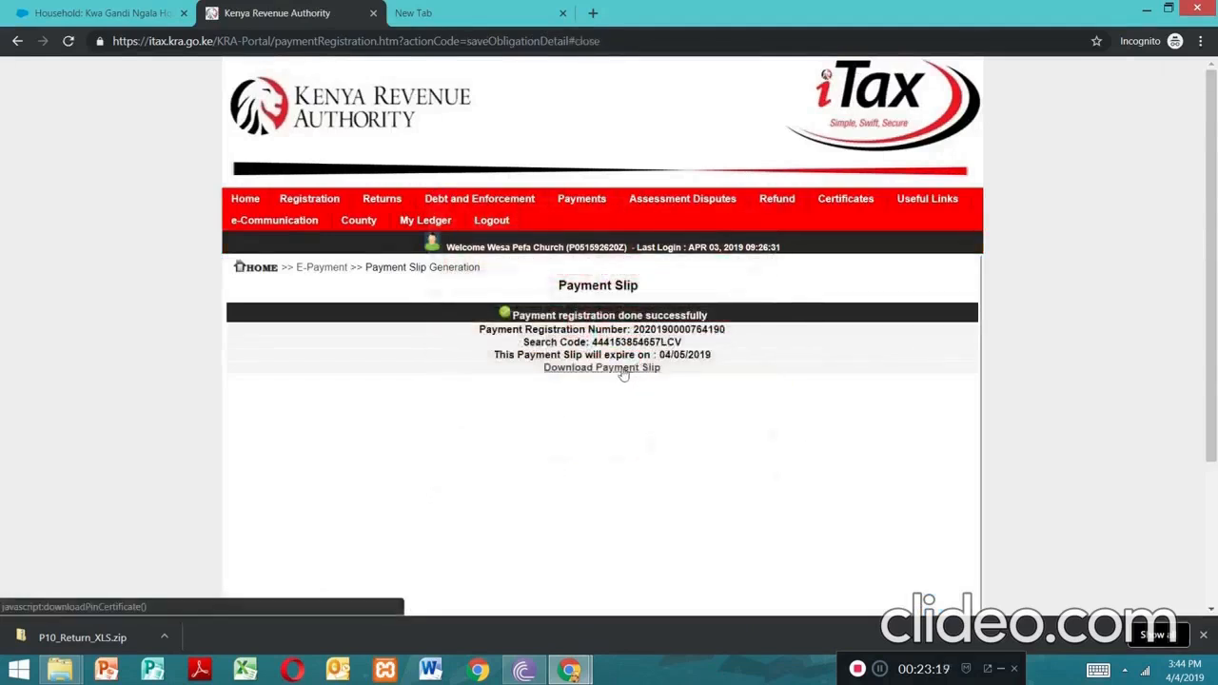
left_click(622, 370)
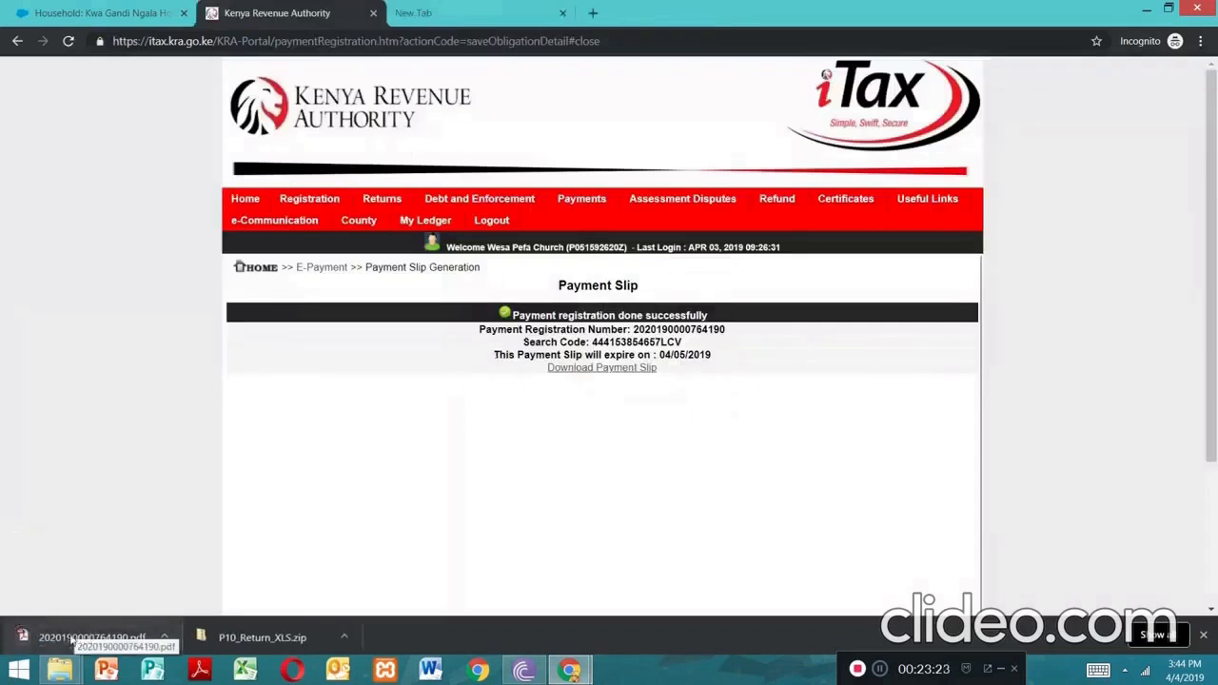
left_click(61, 644)
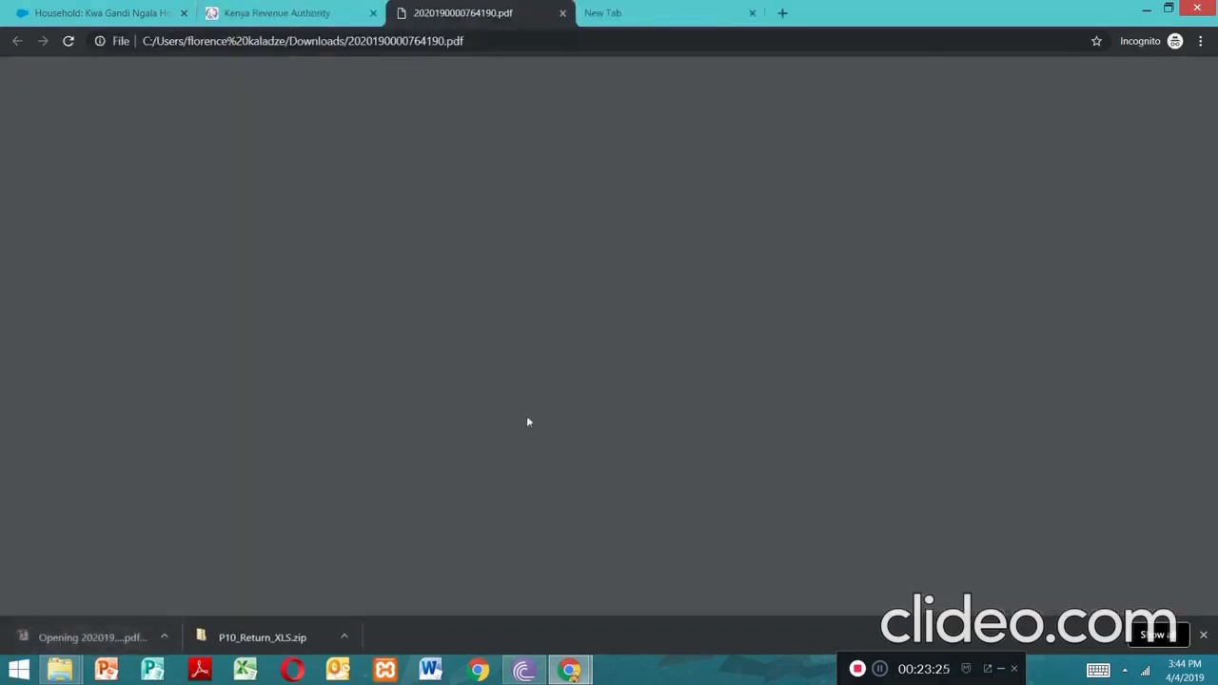